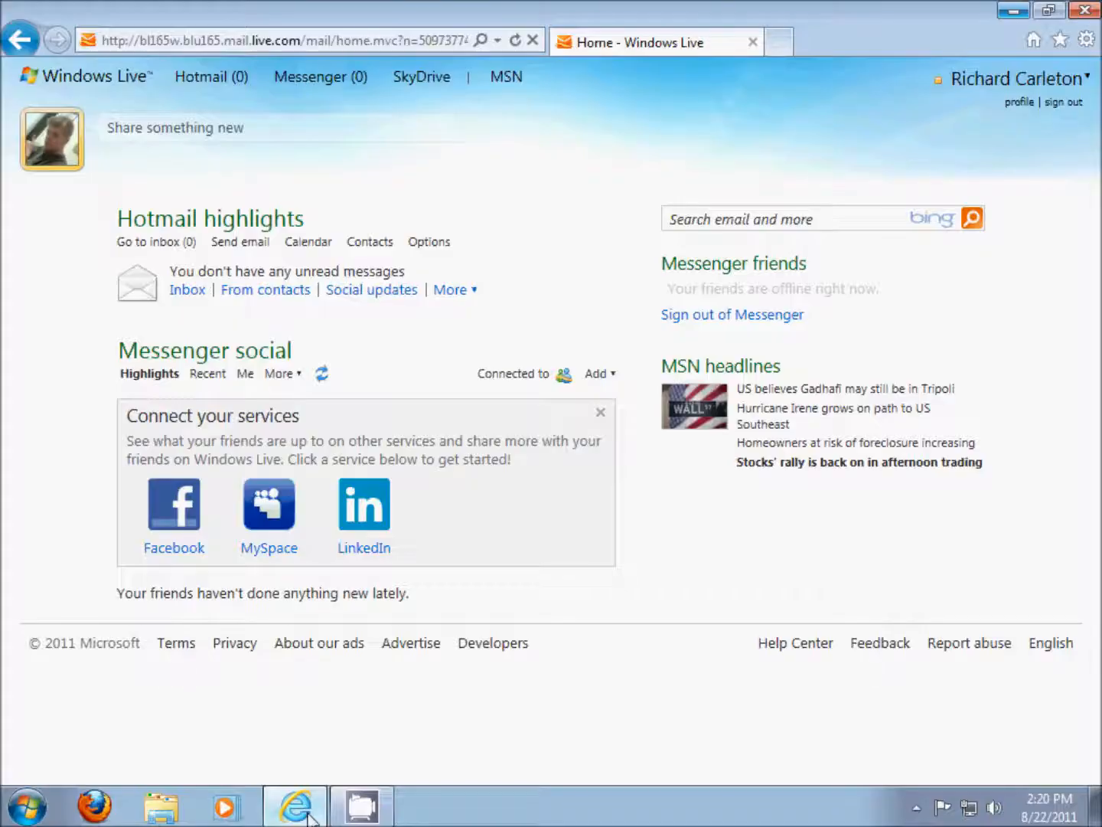
View the files stored in SkyDrive and return to the Windows Live home page
{"action": "left_click", "coordinate": [427, 80]}
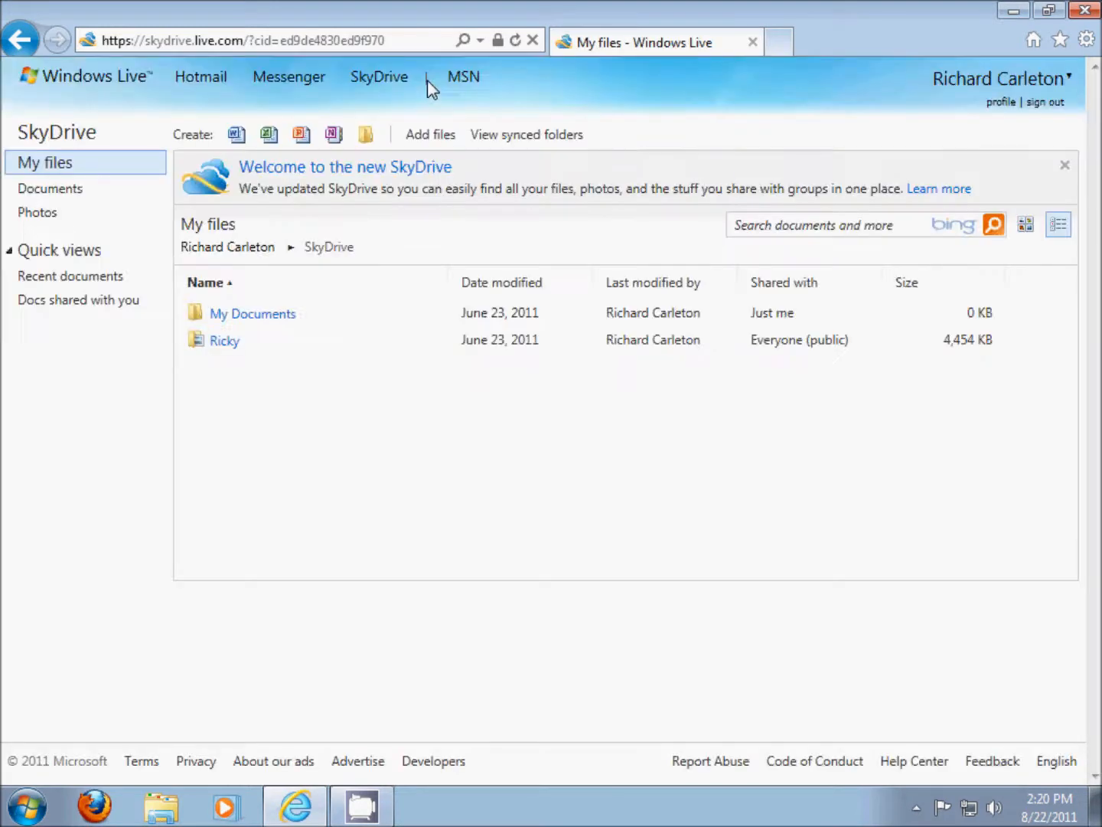
{"action": "mouse_move", "coordinate": [135, 94]}
{"action": "left_click", "coordinate": [106, 115]}
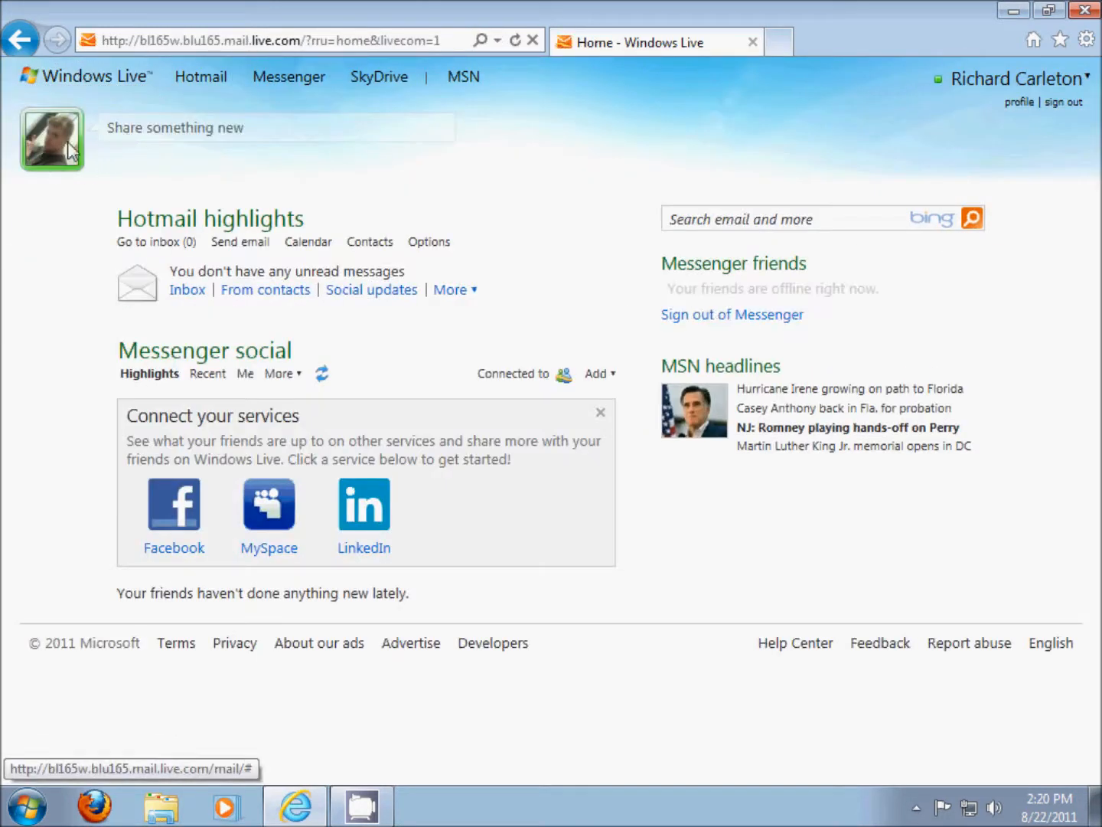
{"action": "mouse_move", "coordinate": [67, 149]}
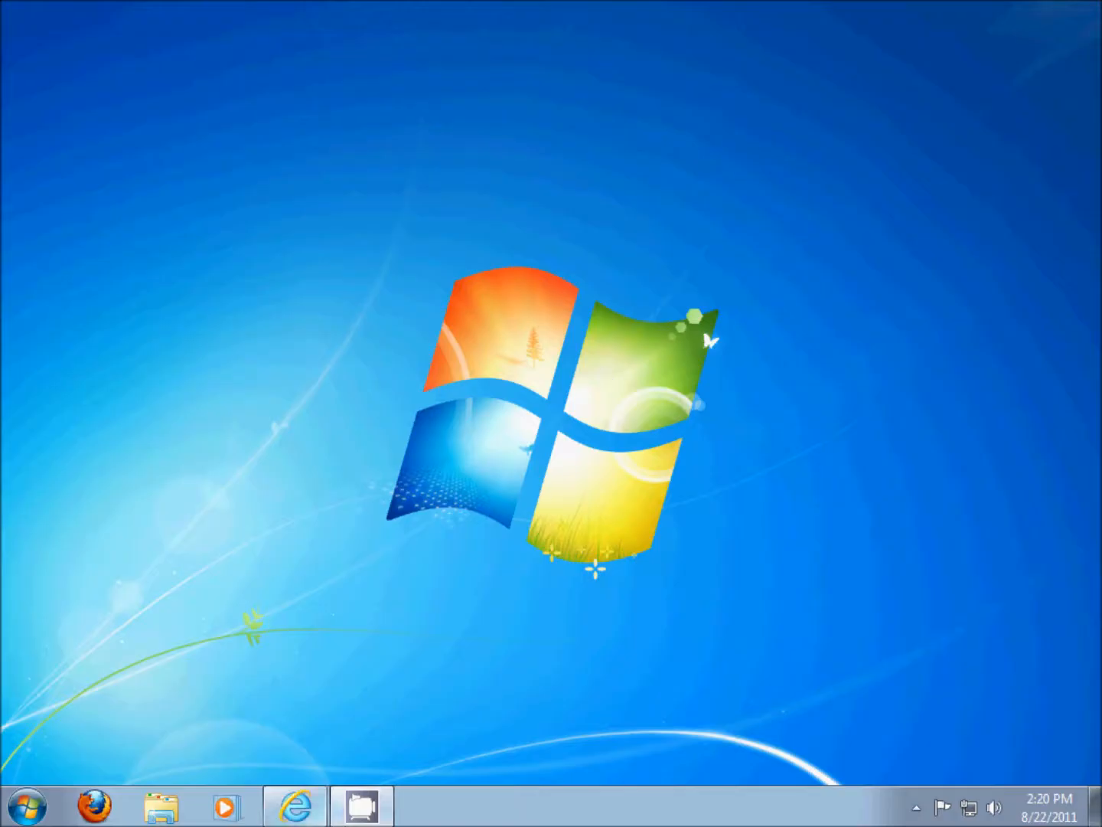
Switch to Windows Explorer and examine the College folder in the Documents library, including the English 111 Syllabus folder
{"action": "left_click", "coordinate": [161, 805]}
{"action": "double_click", "coordinate": [249, 199]}
{"action": "double_click", "coordinate": [249, 199]}
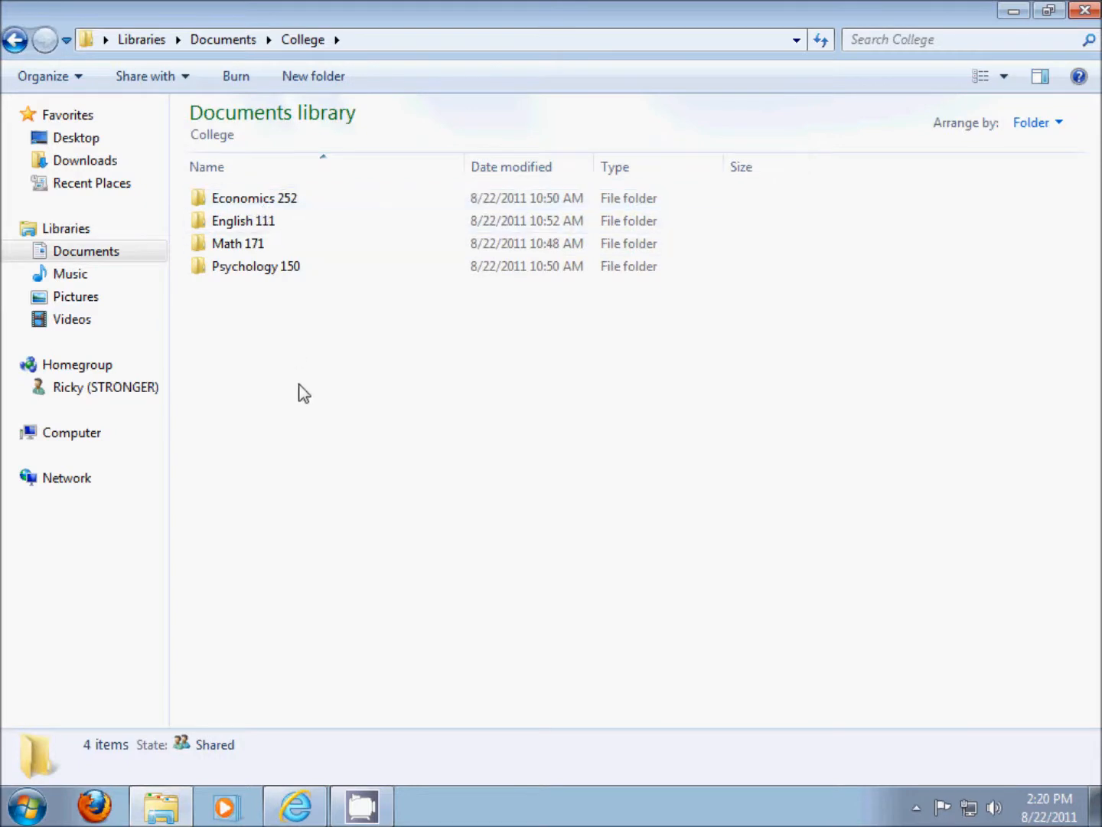
{"action": "left_click", "coordinate": [111, 258]}
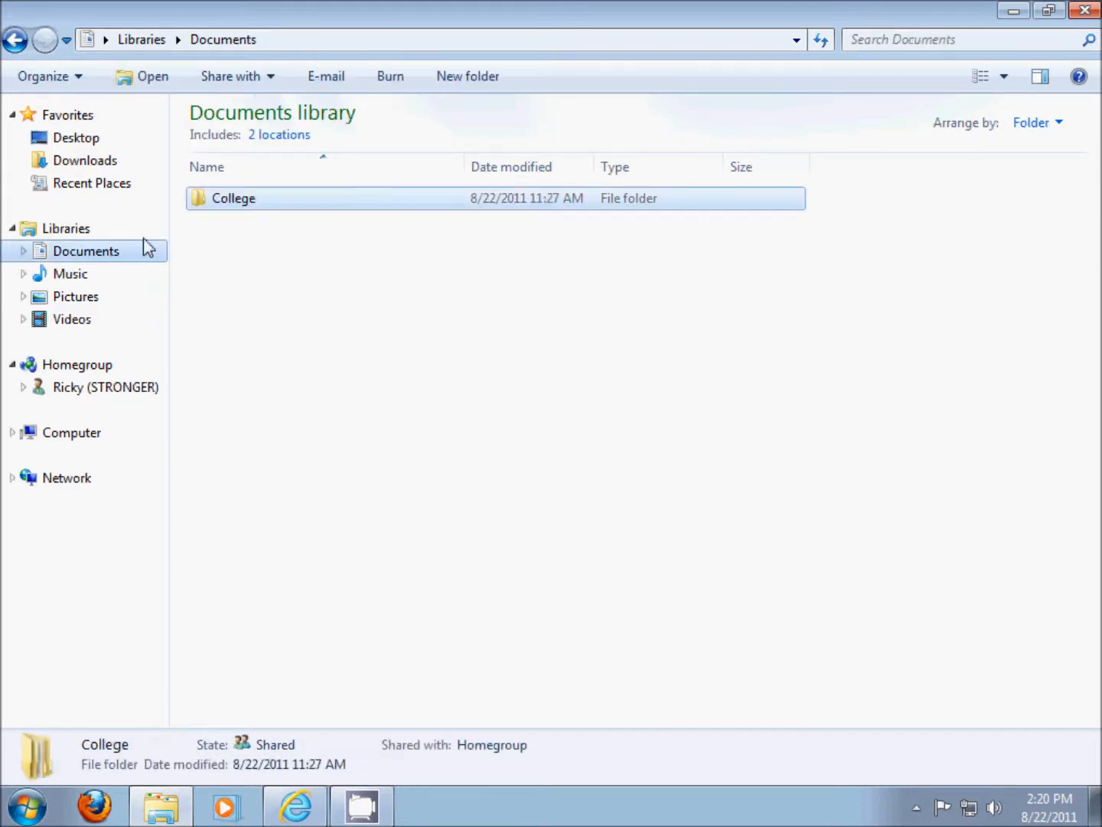
{"action": "double_click", "coordinate": [253, 201]}
{"action": "left_click_drag", "start_coordinate": [308, 332], "coordinate": [283, 201]}
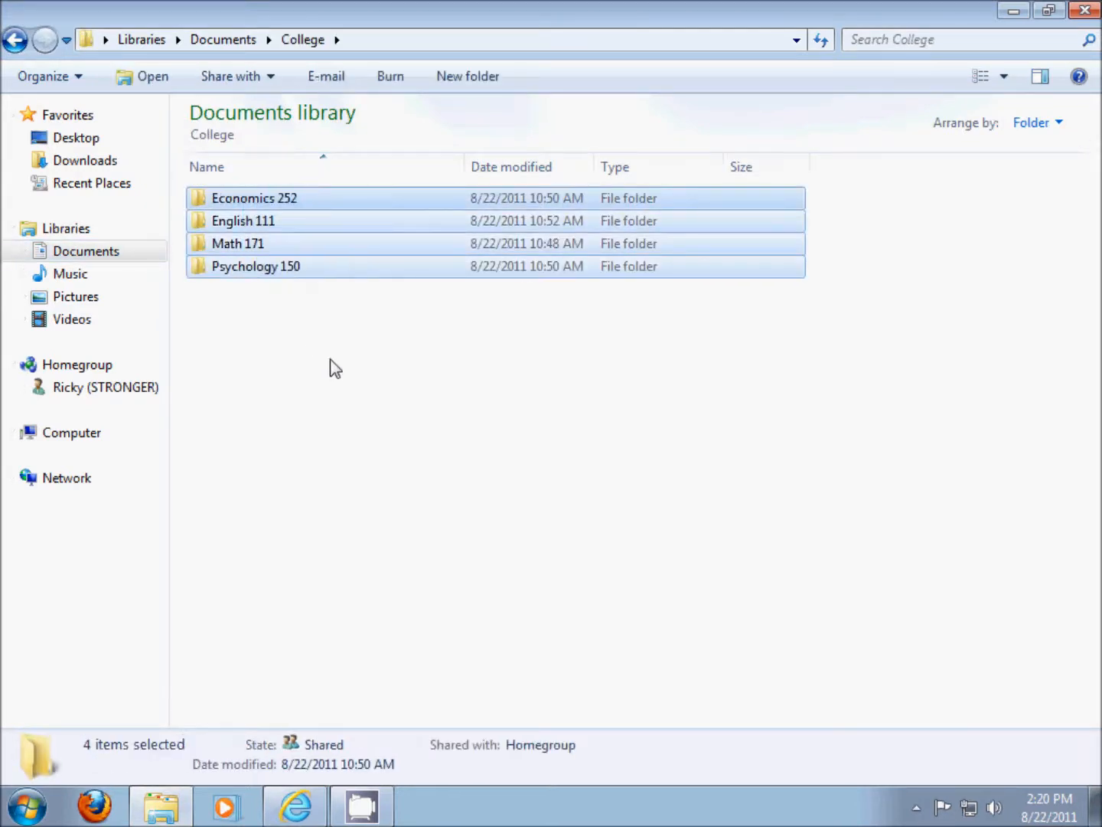
{"action": "left_click", "coordinate": [330, 368]}
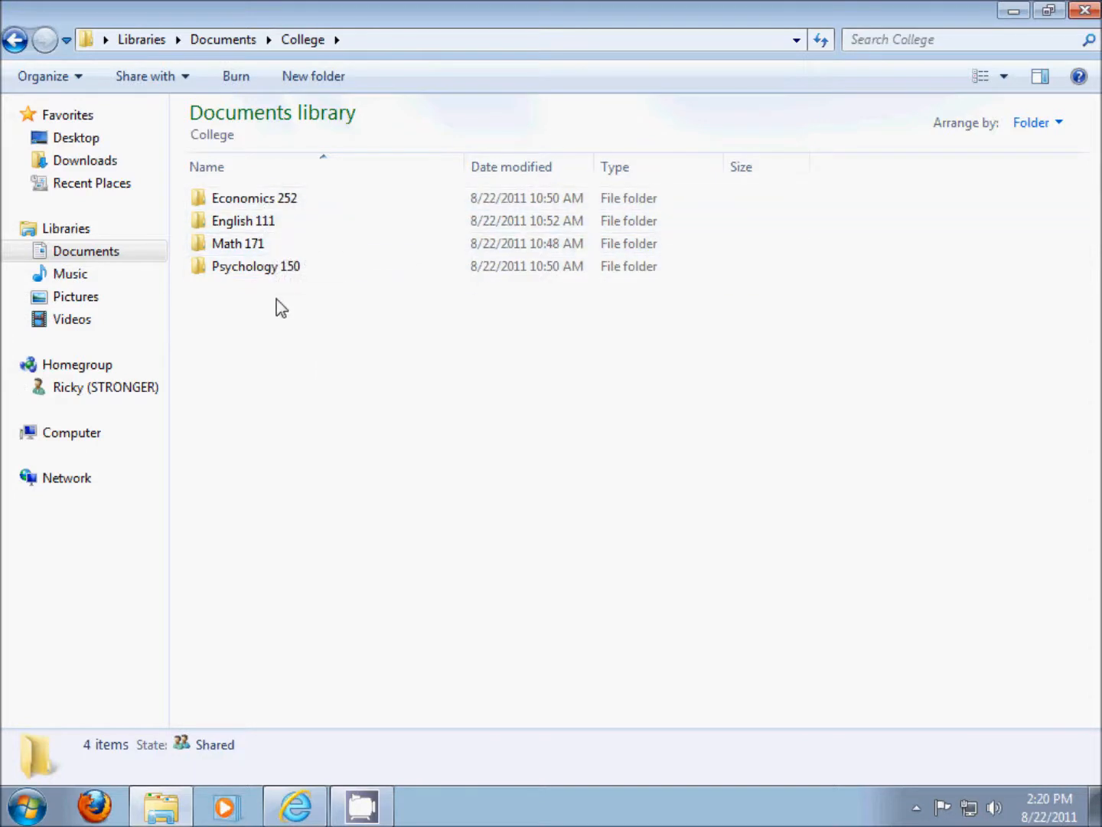
{"action": "double_click", "coordinate": [258, 223]}
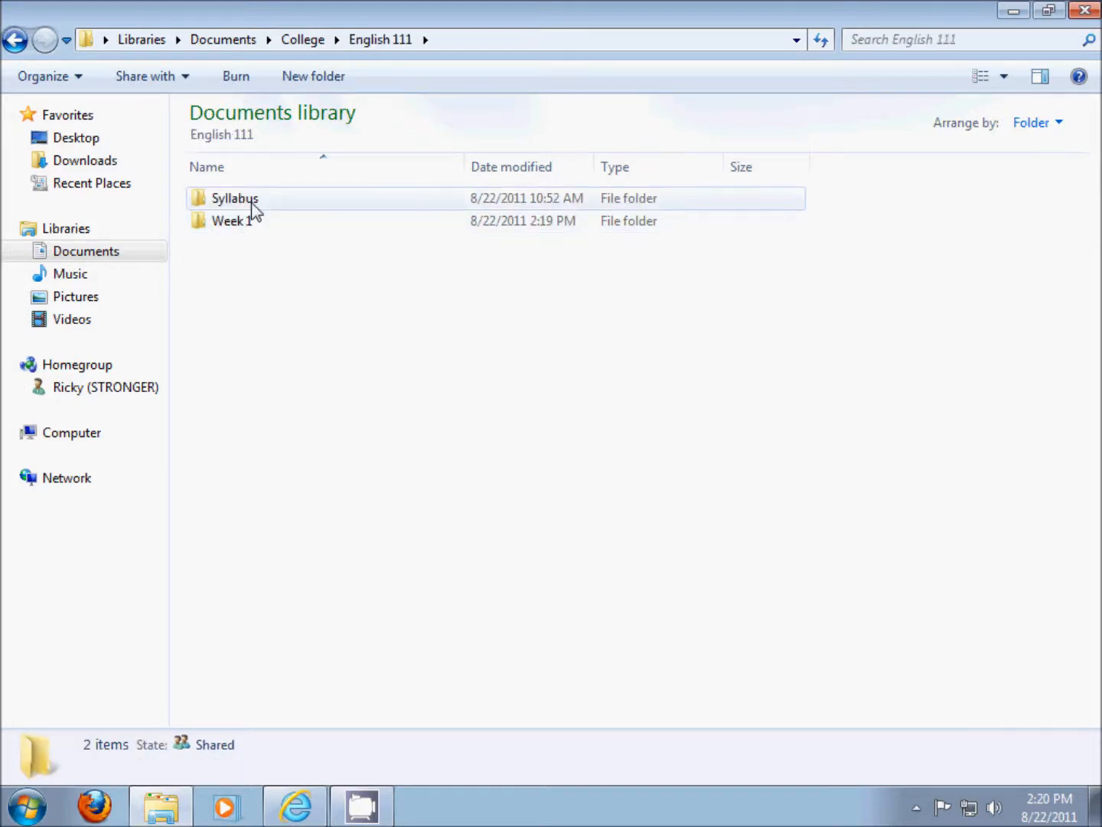
{"action": "double_click", "coordinate": [249, 199]}
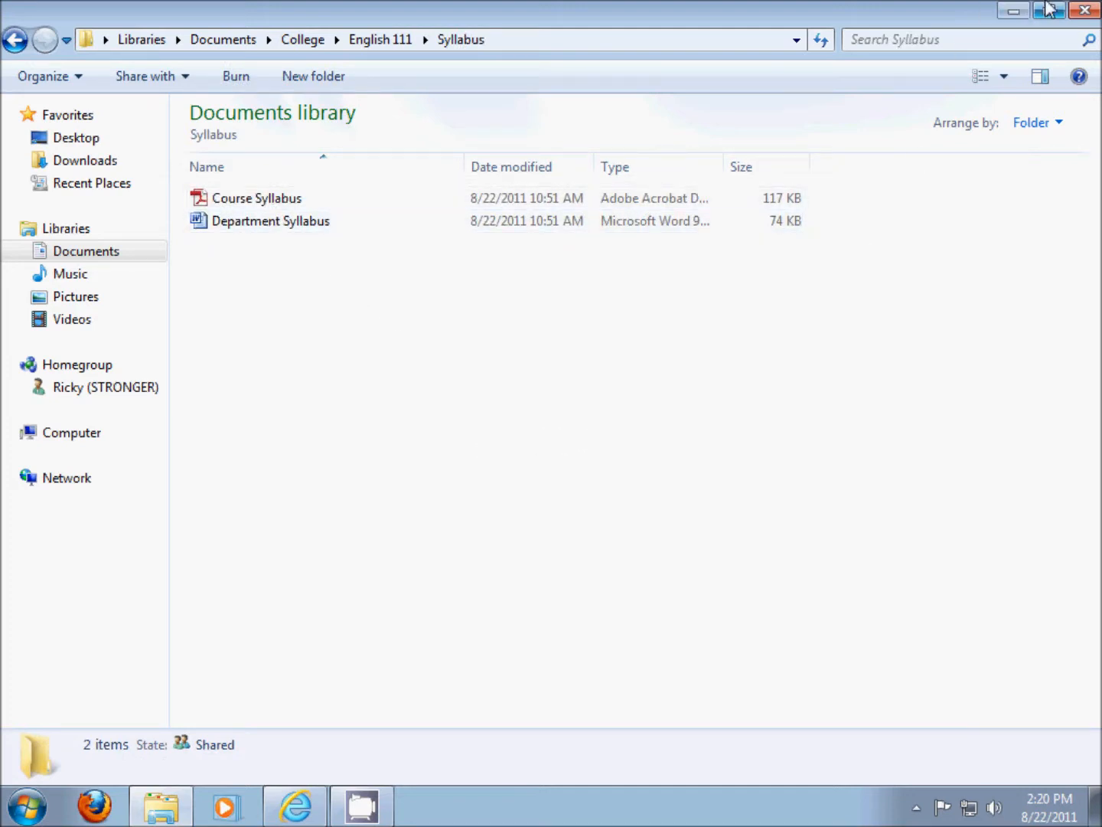
{"action": "left_click", "coordinate": [1084, 10]}
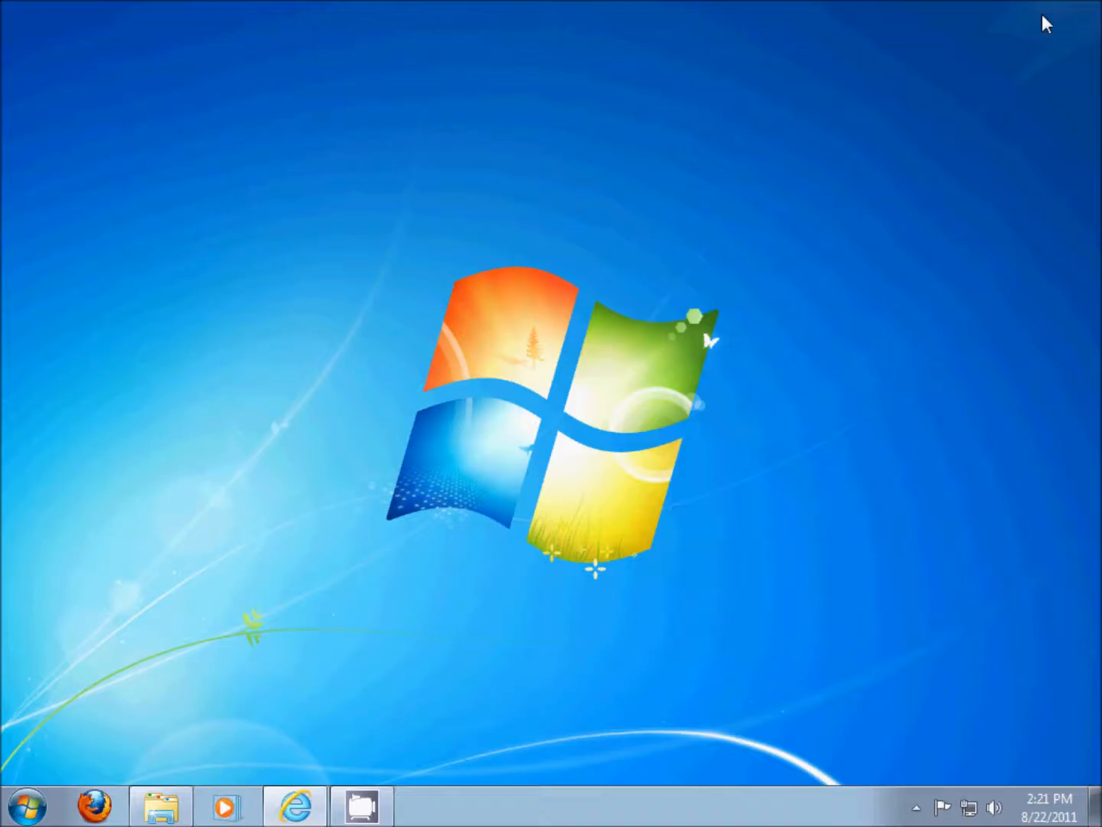
Switch to Internet Explorer, open bing.com in a new tab and search for "live mesh"
{"action": "left_click", "coordinate": [292, 808]}
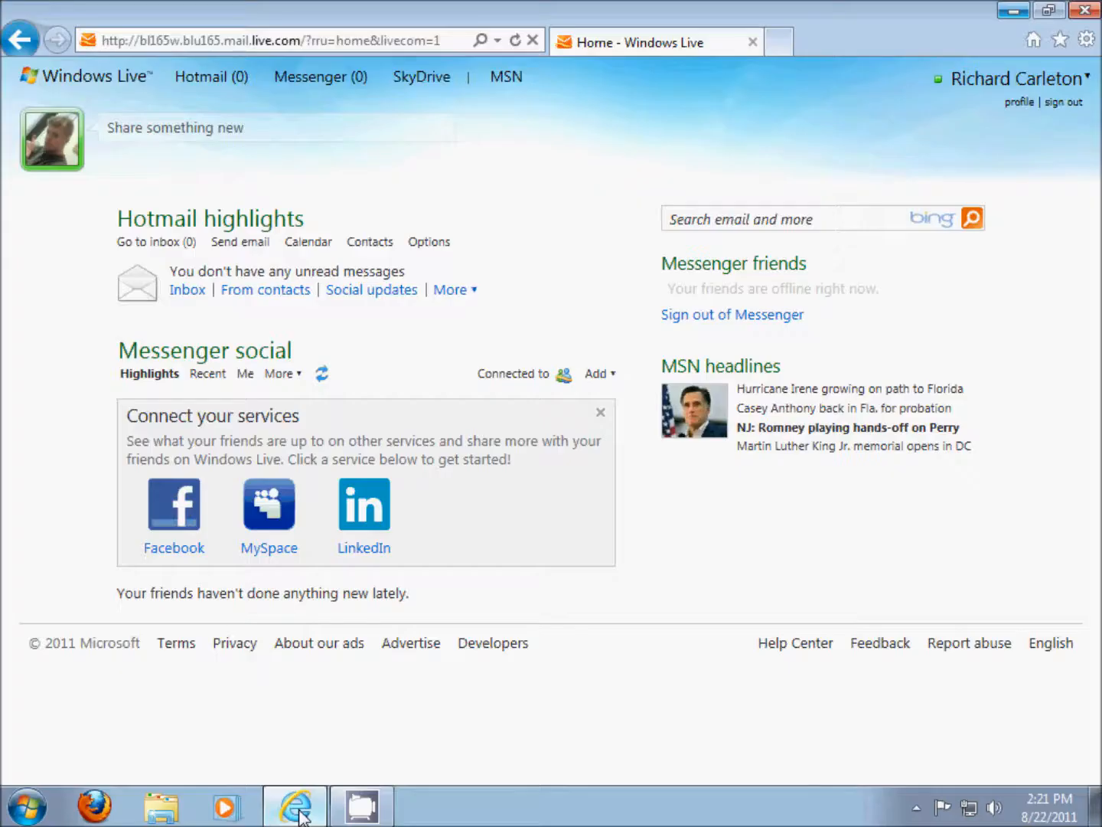
{"action": "left_click", "coordinate": [782, 43]}
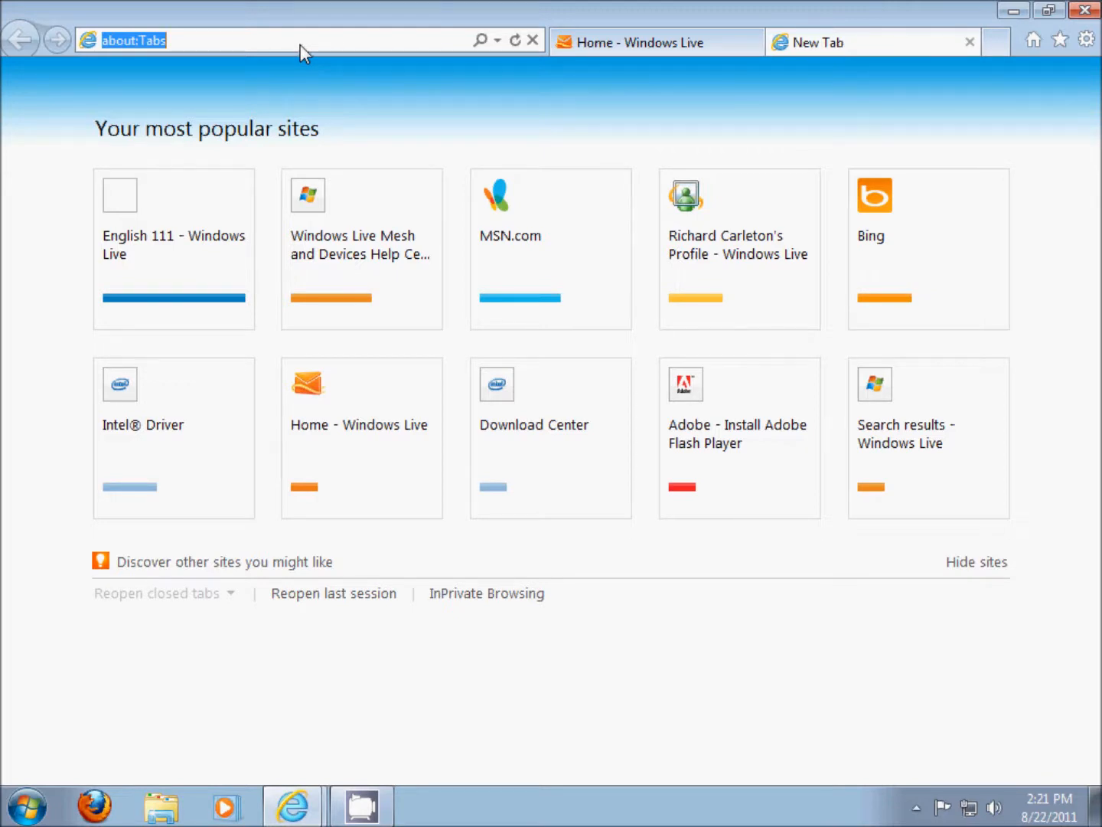
{"action": "type", "text": "bing.com/"}
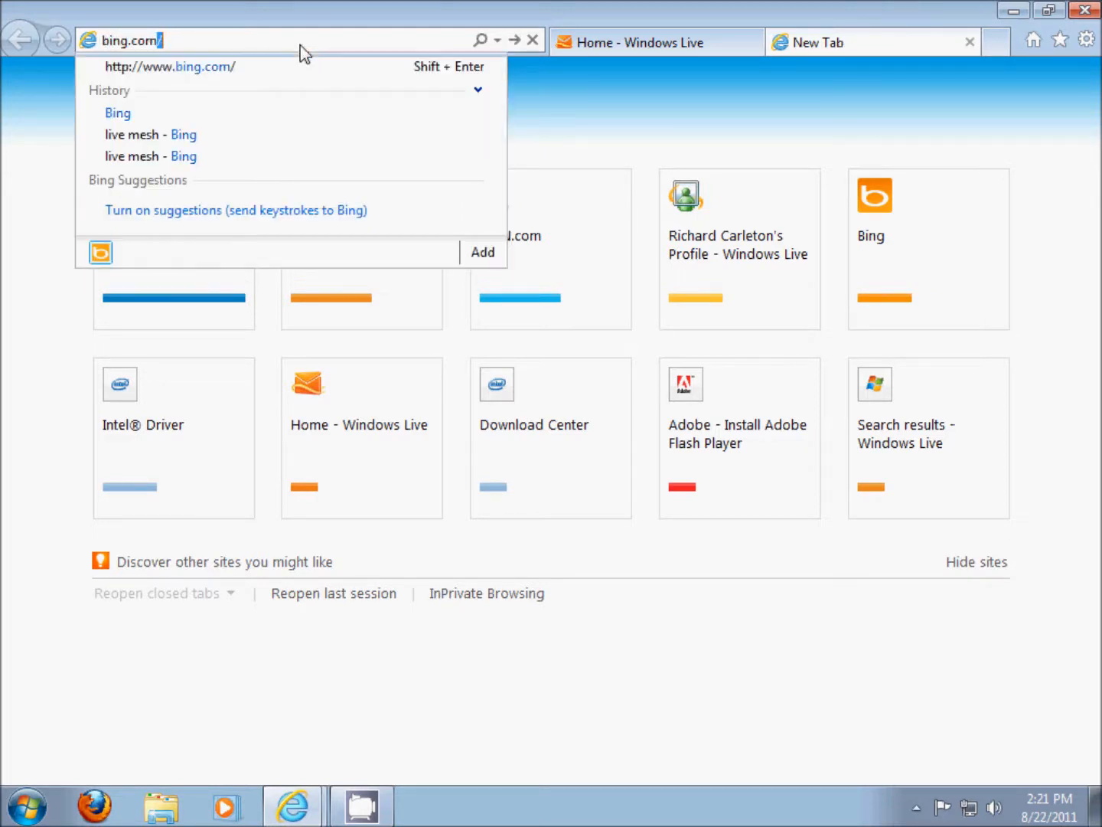
{"action": "key", "text": "Return"}
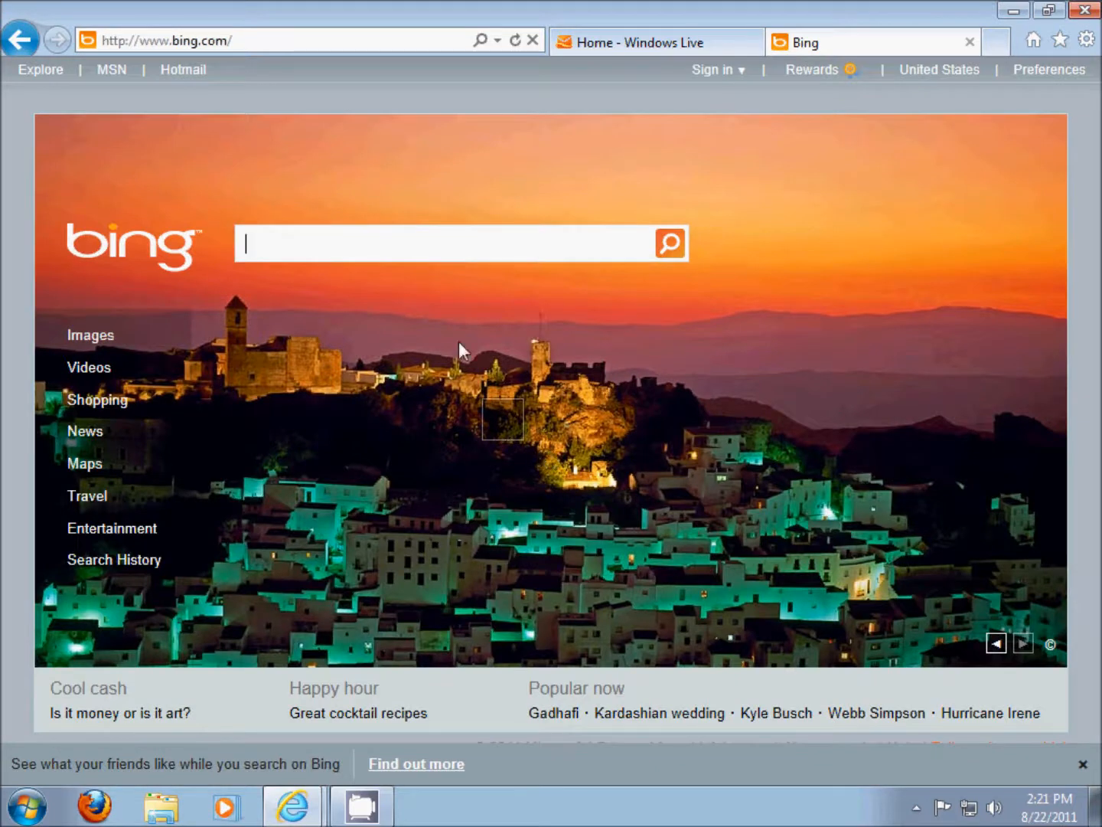
{"action": "type", "text": "live mesh"}
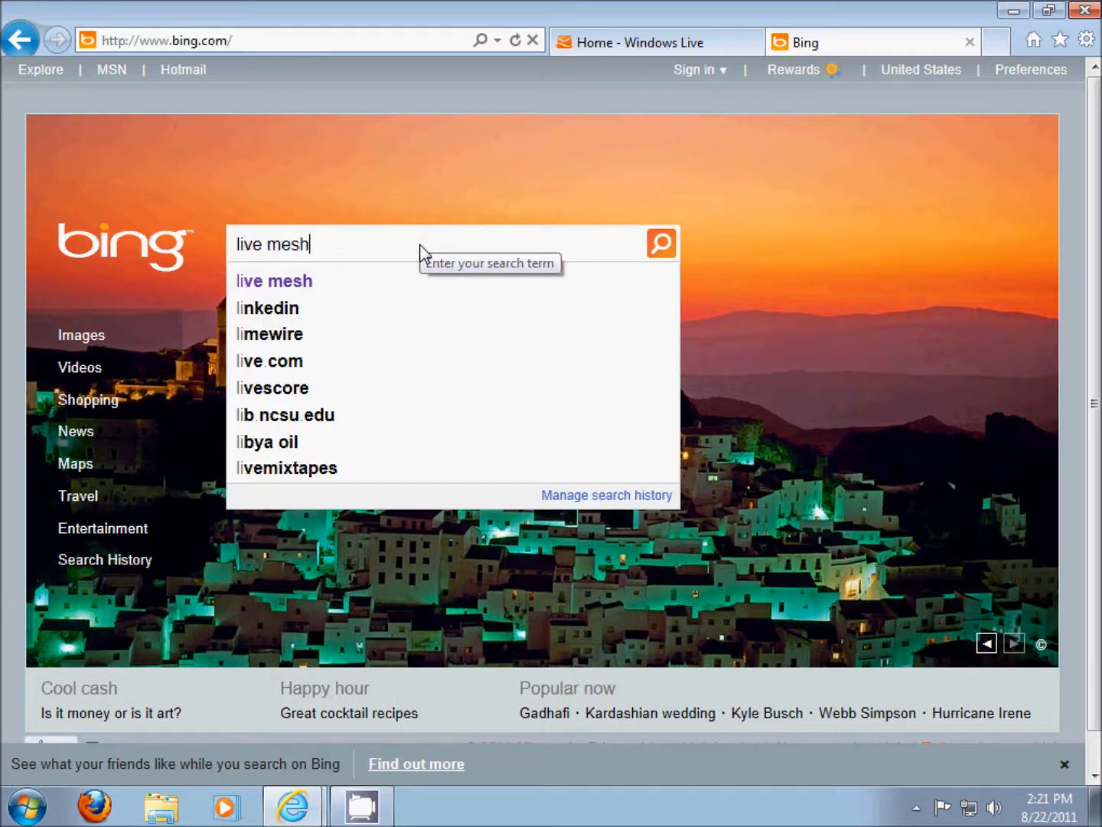
{"action": "key", "text": "Return"}
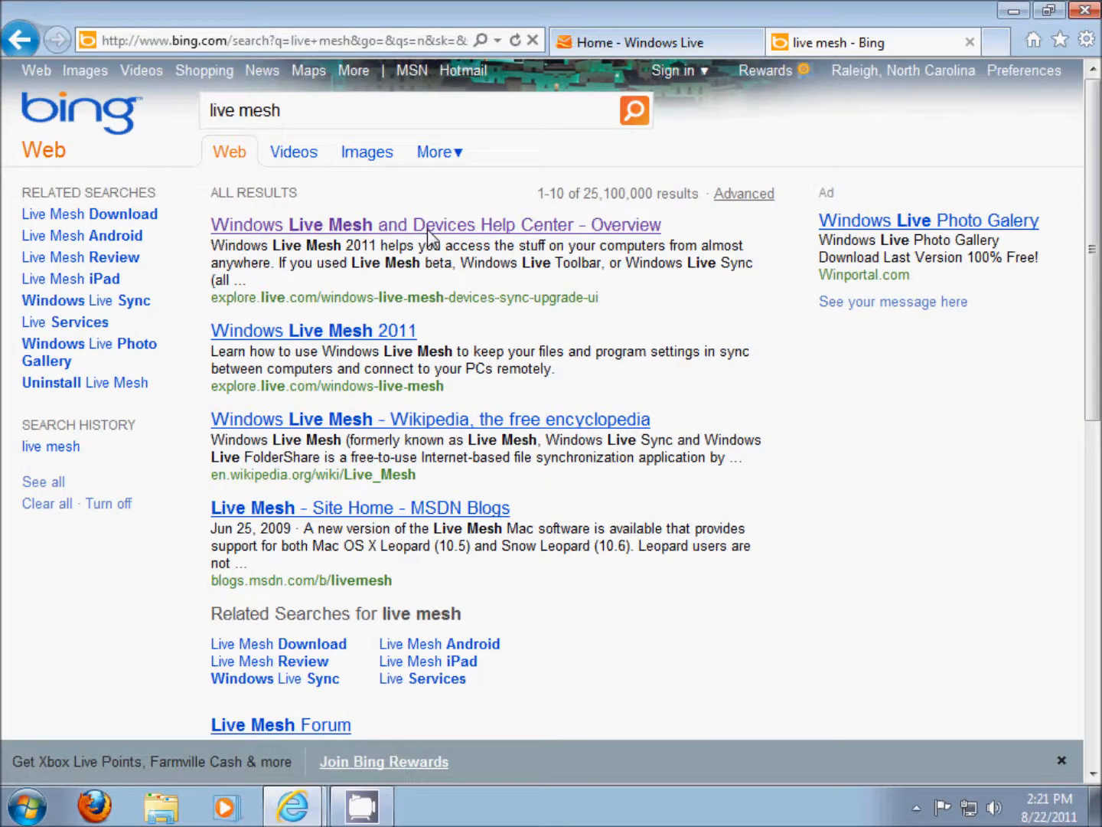
From the Windows Live Mesh and Devices Help Center result, download and run the Windows Live Essentials 2011 installer
{"action": "left_click", "coordinate": [396, 228]}
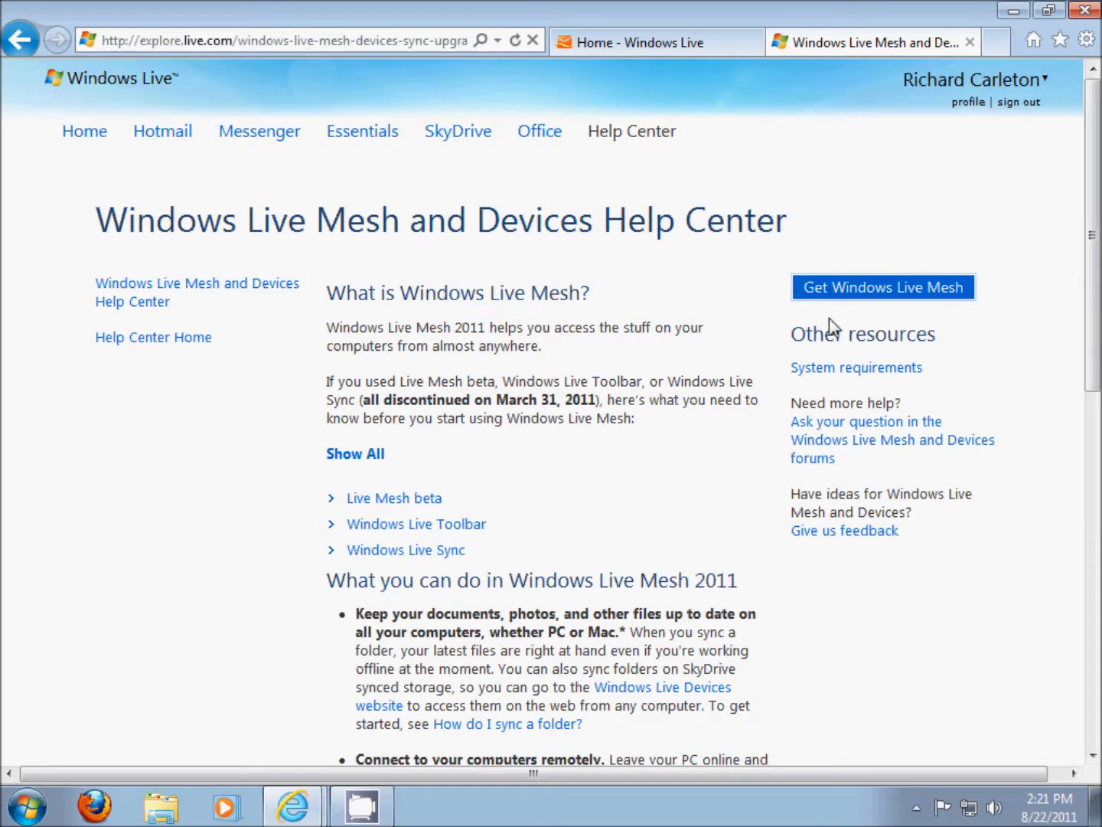
{"action": "left_click", "coordinate": [855, 300]}
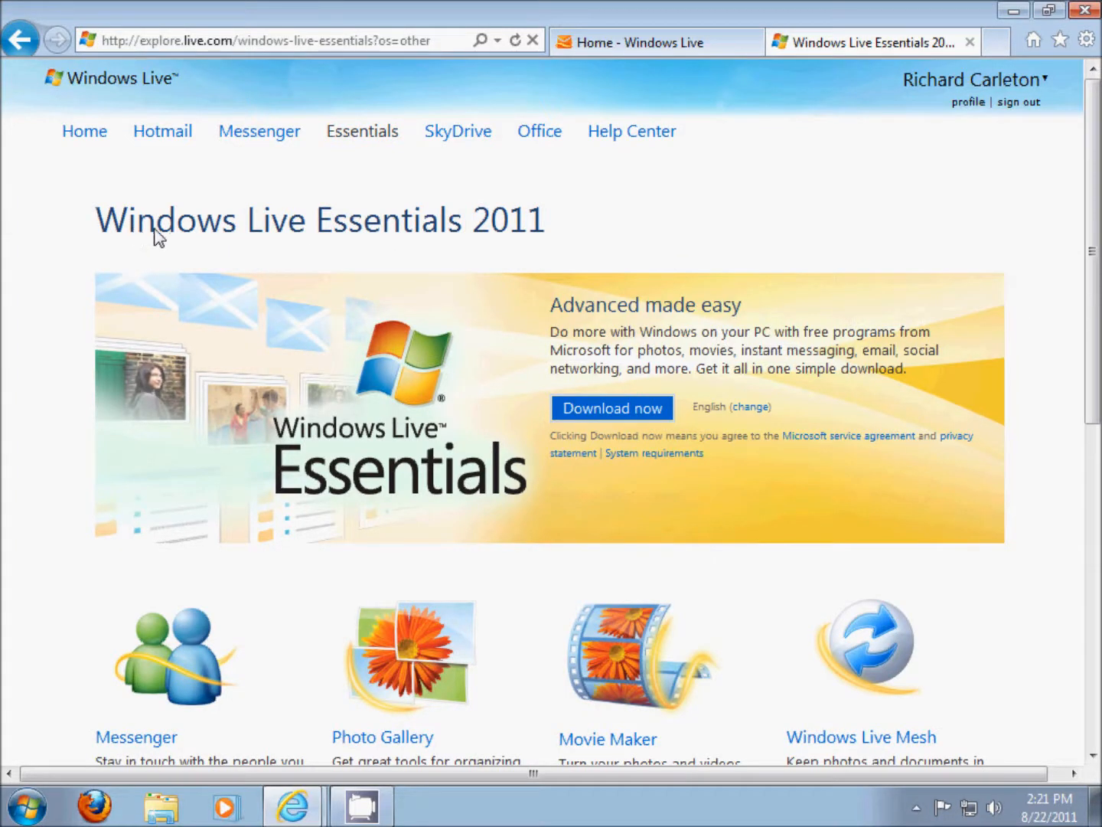
{"action": "left_click", "coordinate": [613, 413]}
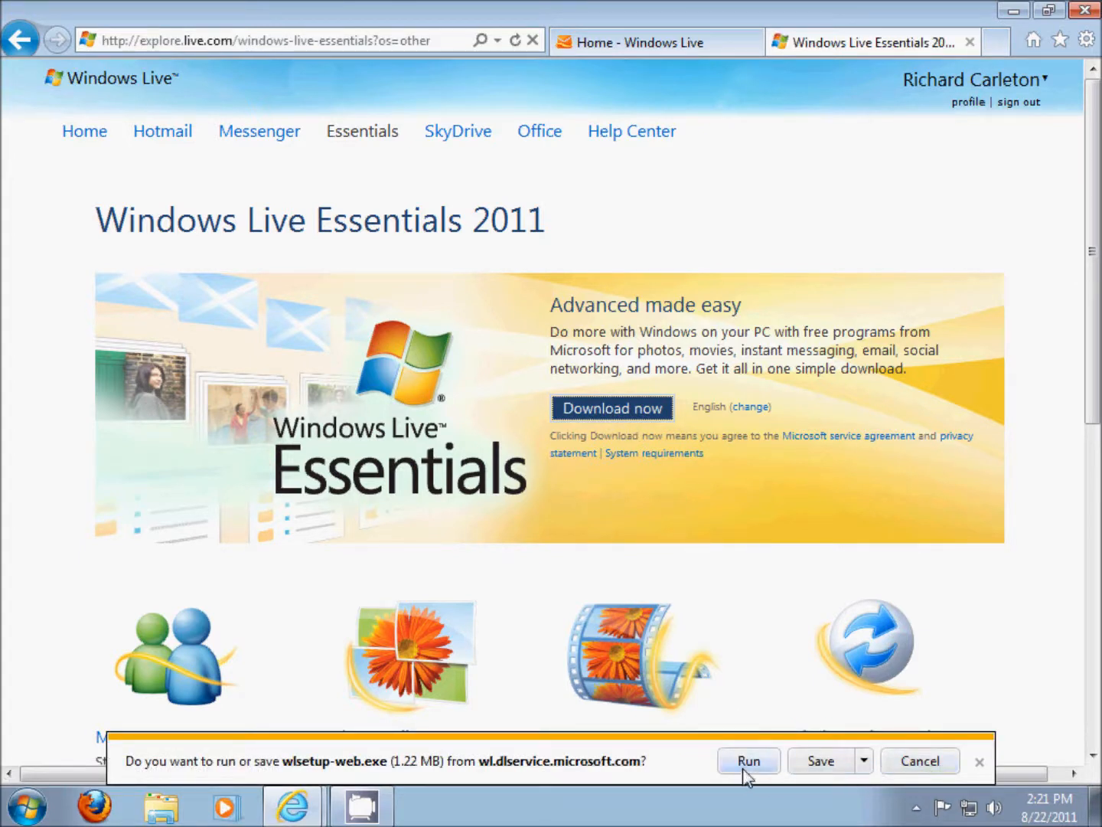
{"action": "left_click", "coordinate": [744, 769]}
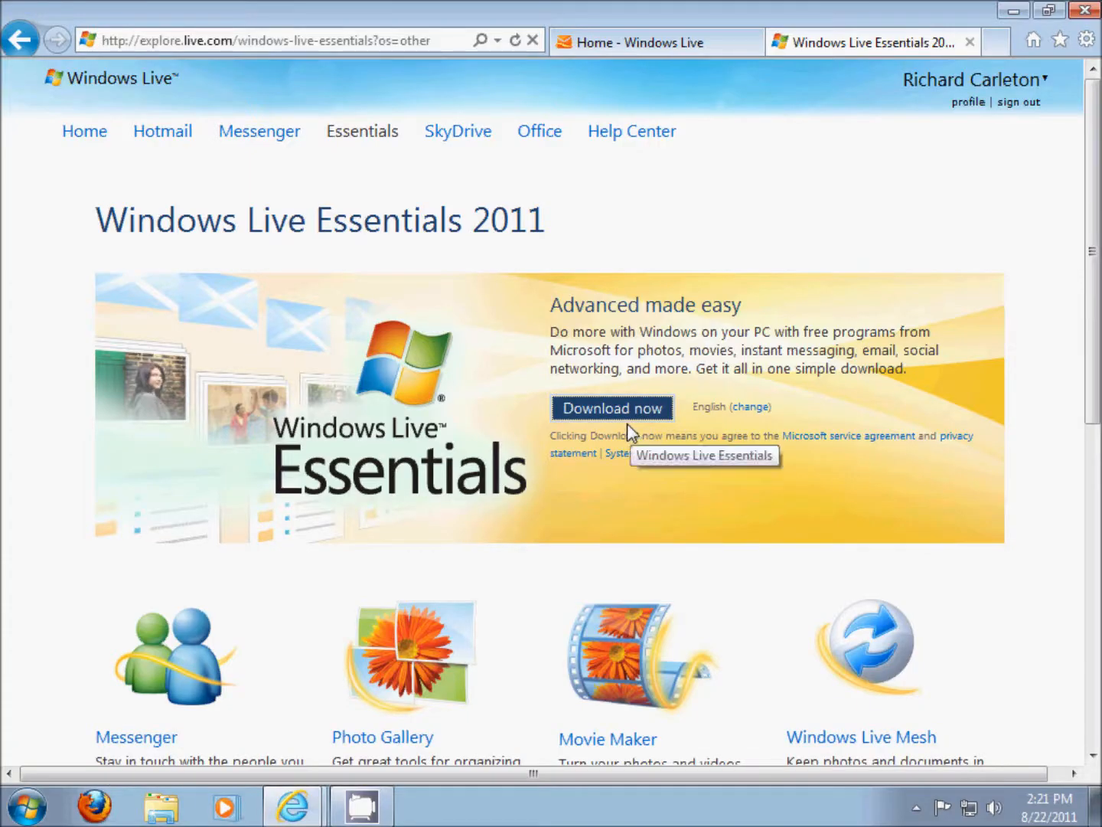
{"action": "left_click", "coordinate": [1013, 10]}
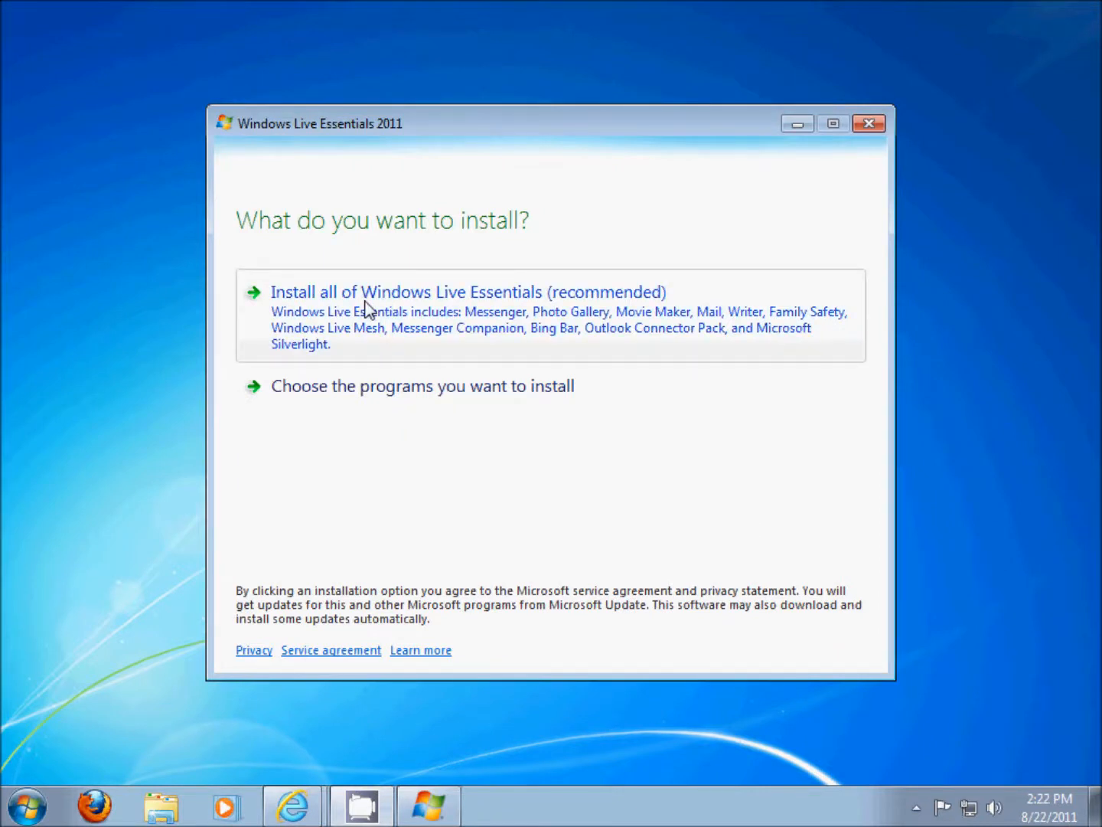
Choose individual programs to install and deselect everything except Windows Live Mesh
{"action": "left_click", "coordinate": [378, 398]}
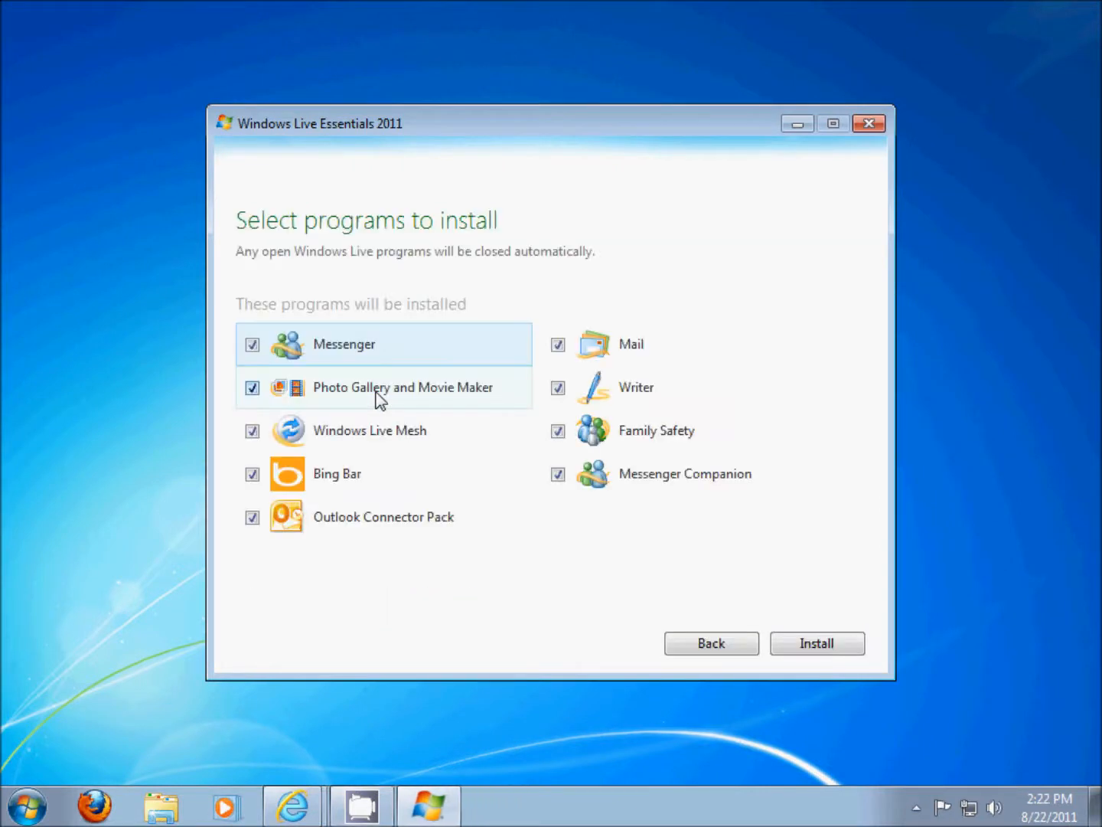
{"action": "left_click", "coordinate": [253, 345]}
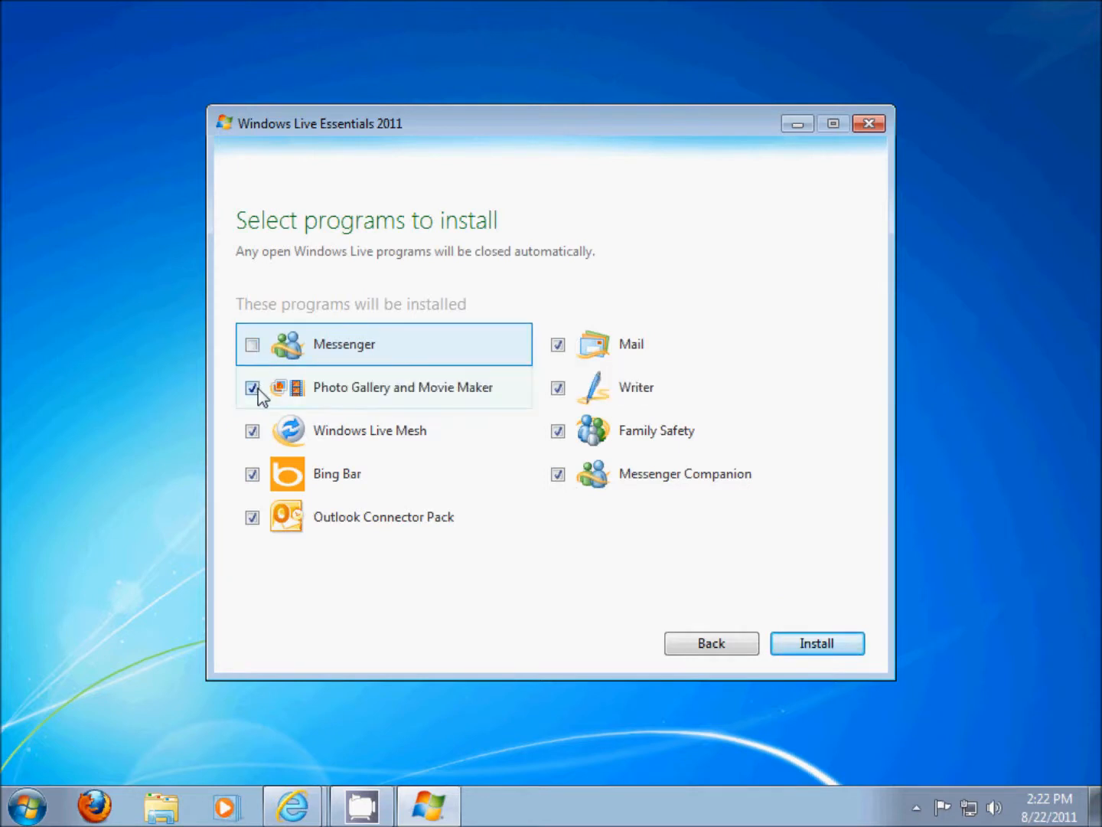
{"action": "left_click", "coordinate": [255, 388]}
{"action": "left_click", "coordinate": [255, 464]}
{"action": "left_click", "coordinate": [251, 523]}
{"action": "left_click", "coordinate": [558, 474]}
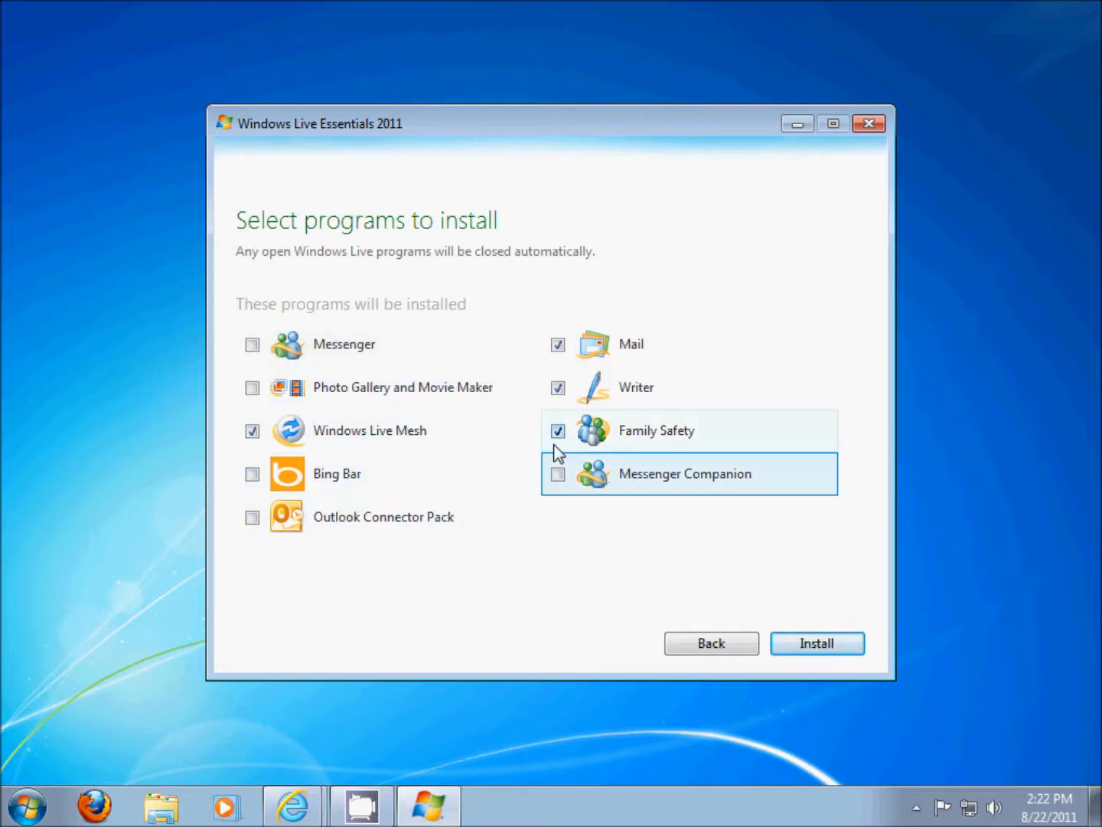
{"action": "left_click", "coordinate": [556, 432]}
{"action": "left_click", "coordinate": [558, 388]}
{"action": "left_click", "coordinate": [558, 345]}
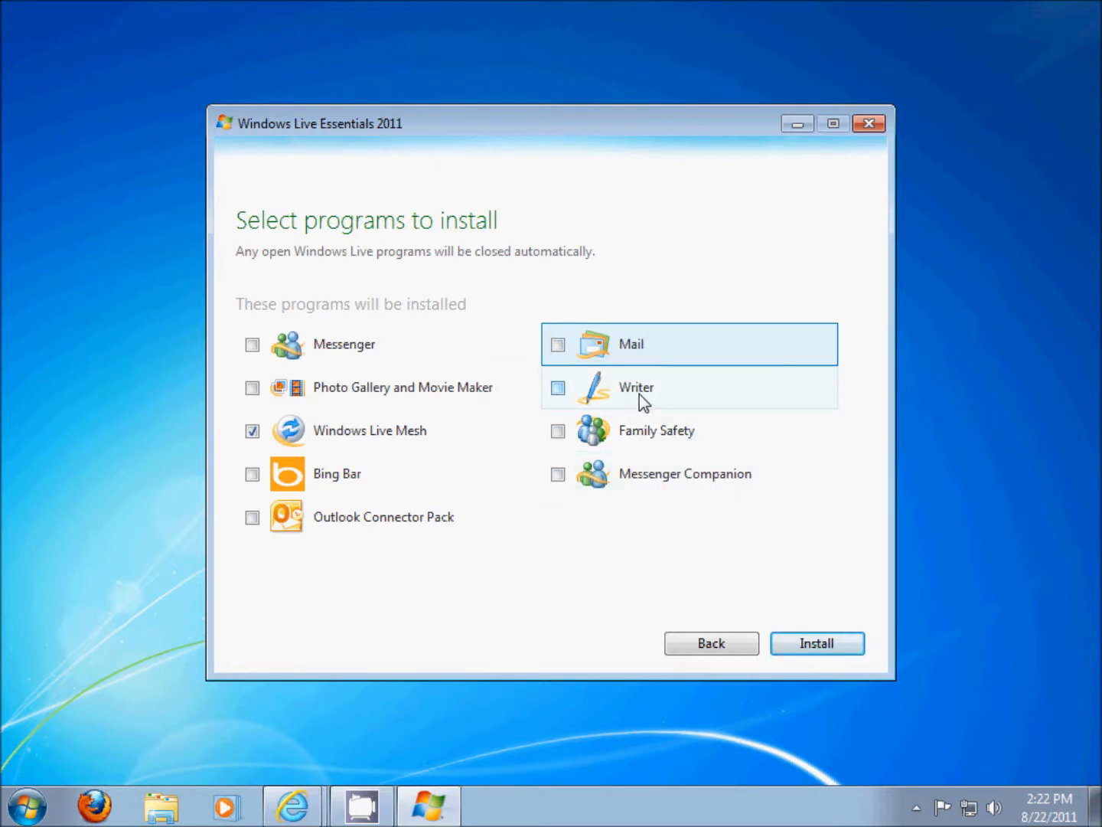
{"action": "left_click", "coordinate": [639, 393]}
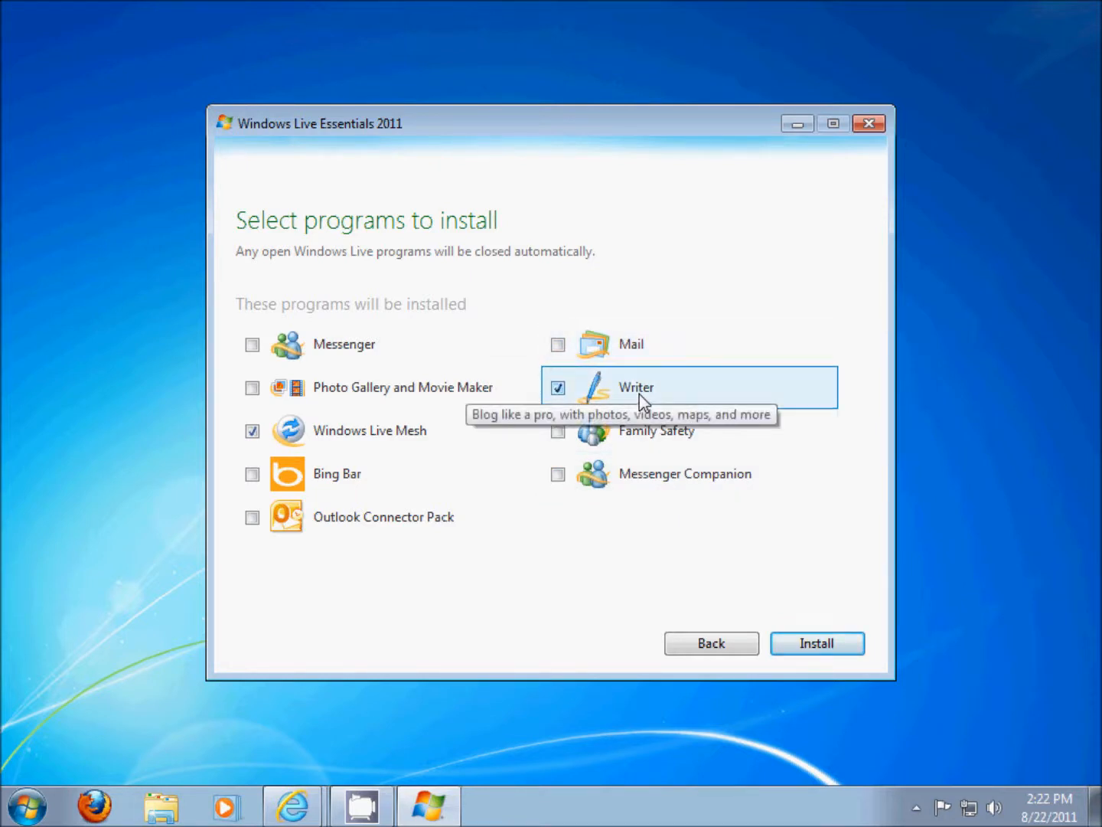
{"action": "left_click", "coordinate": [561, 389]}
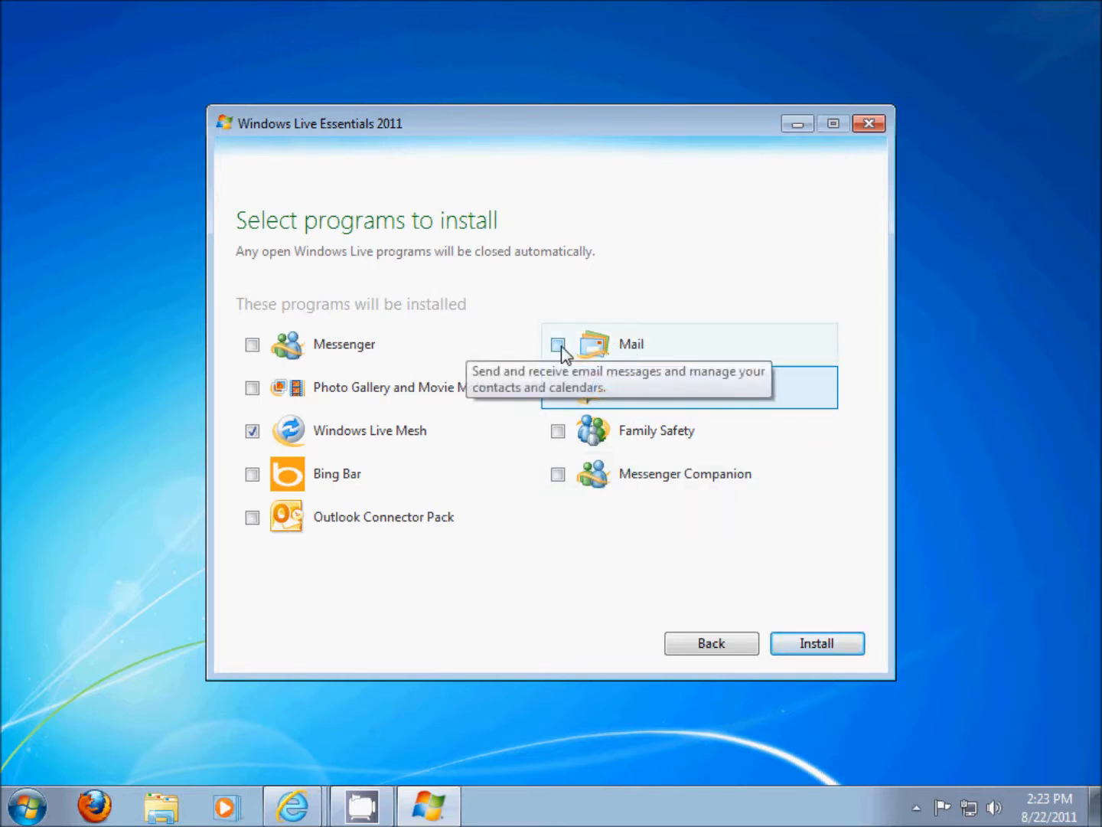
Start the installation of the selected program and show its progress details
{"action": "left_click", "coordinate": [817, 644]}
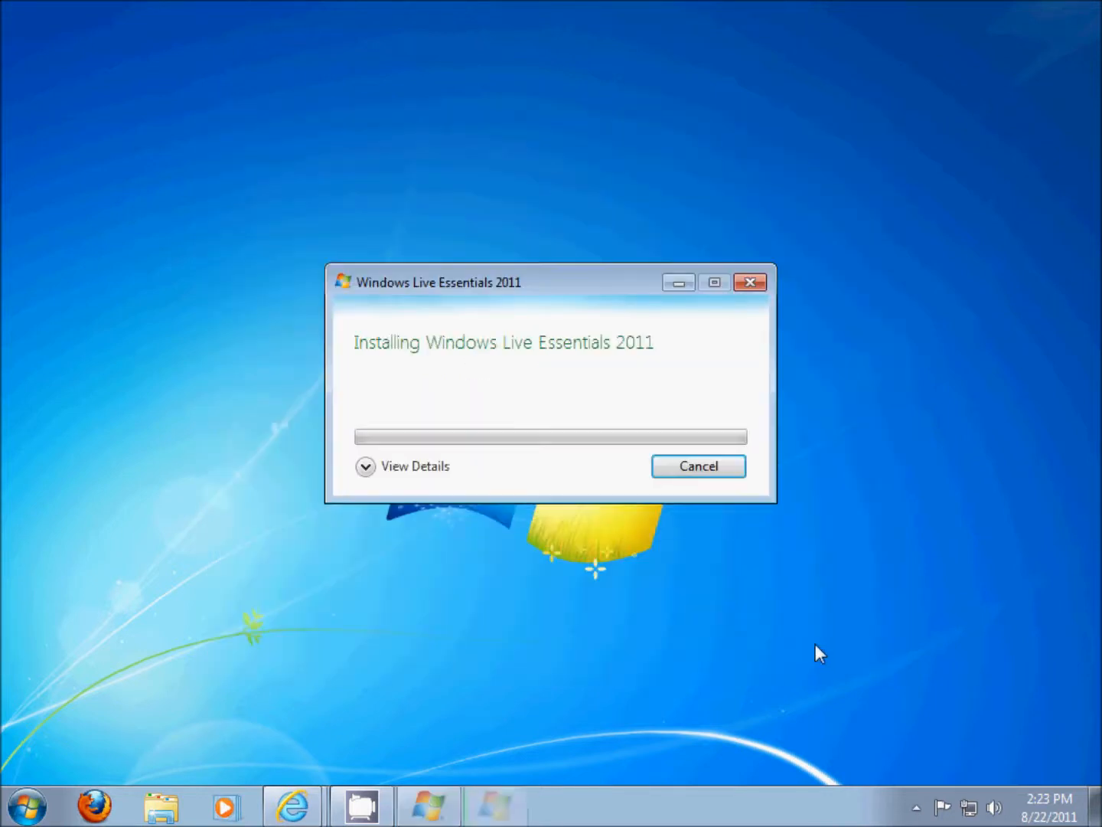
{"action": "left_click", "coordinate": [379, 466]}
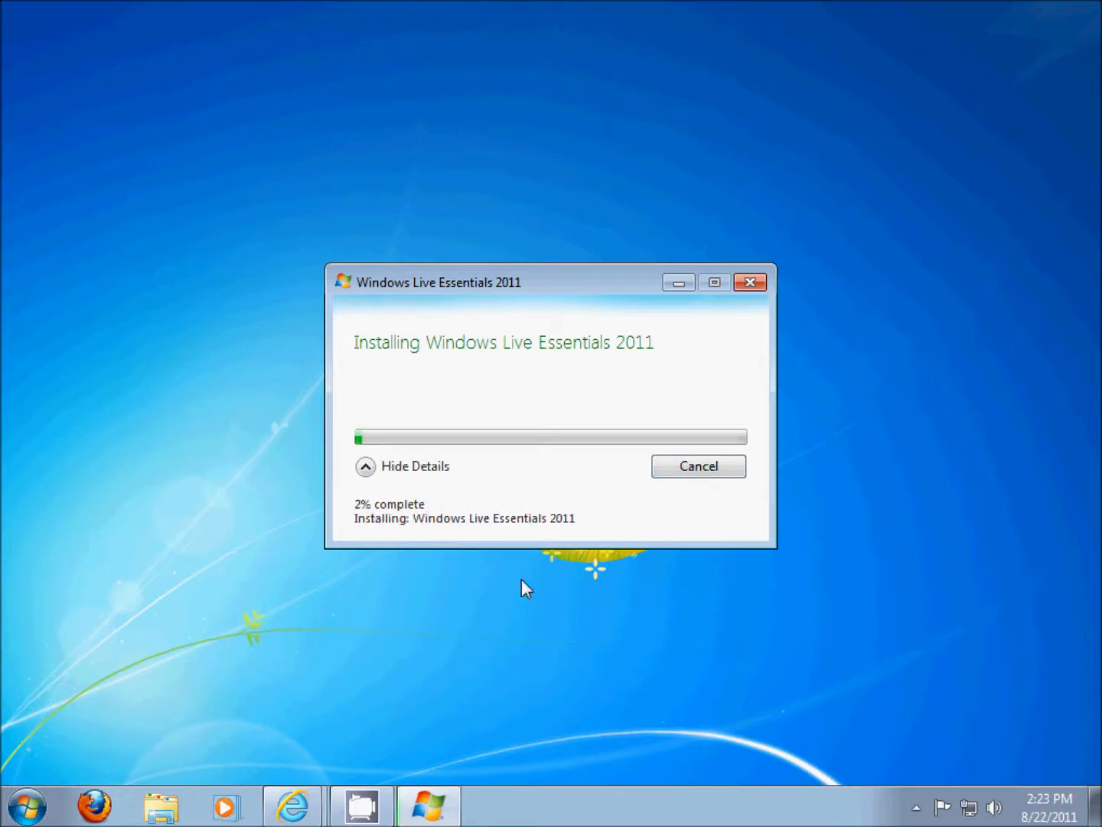
{"action": "left_click", "coordinate": [915, 807]}
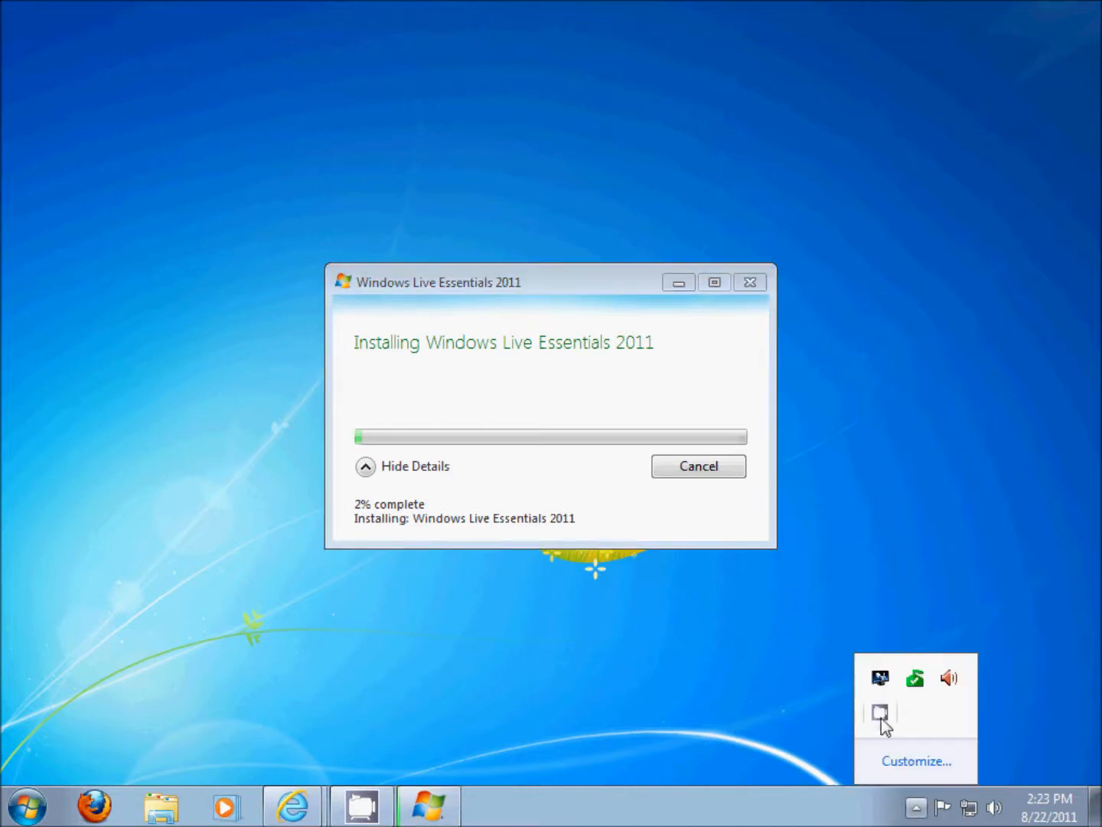
{"action": "right_click", "coordinate": [878, 714]}
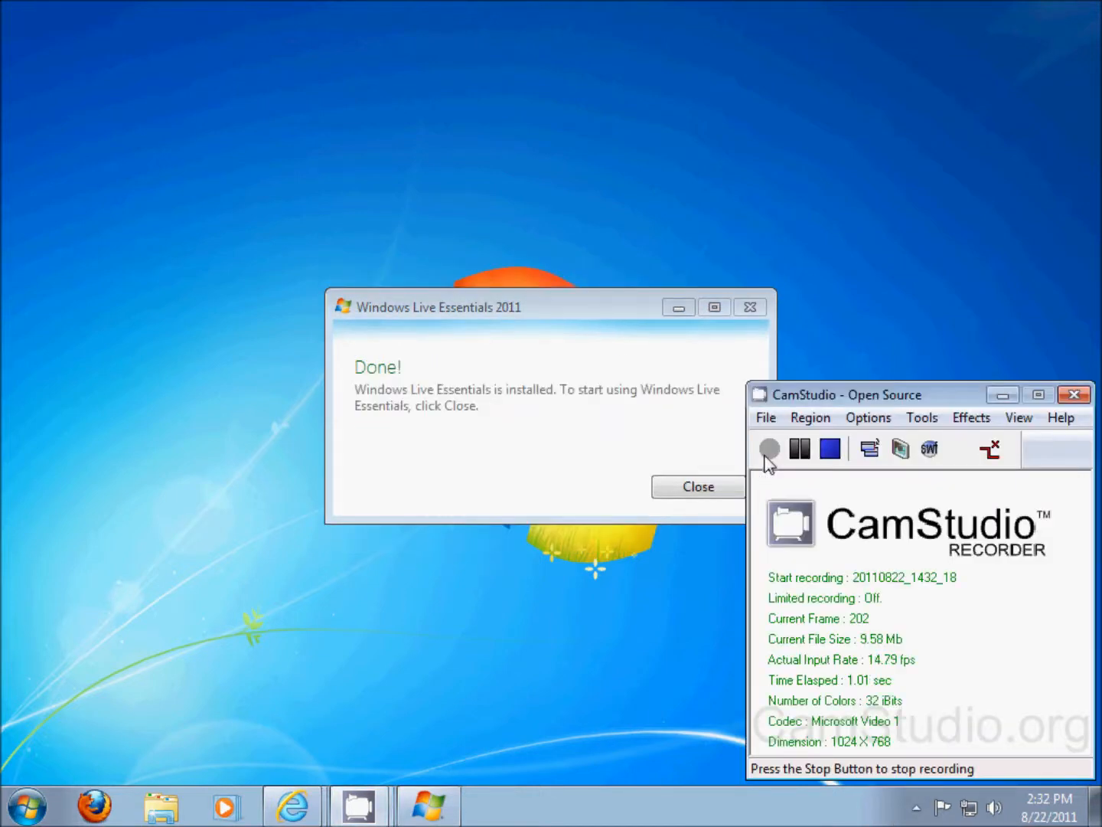
{"action": "left_click", "coordinate": [1003, 394]}
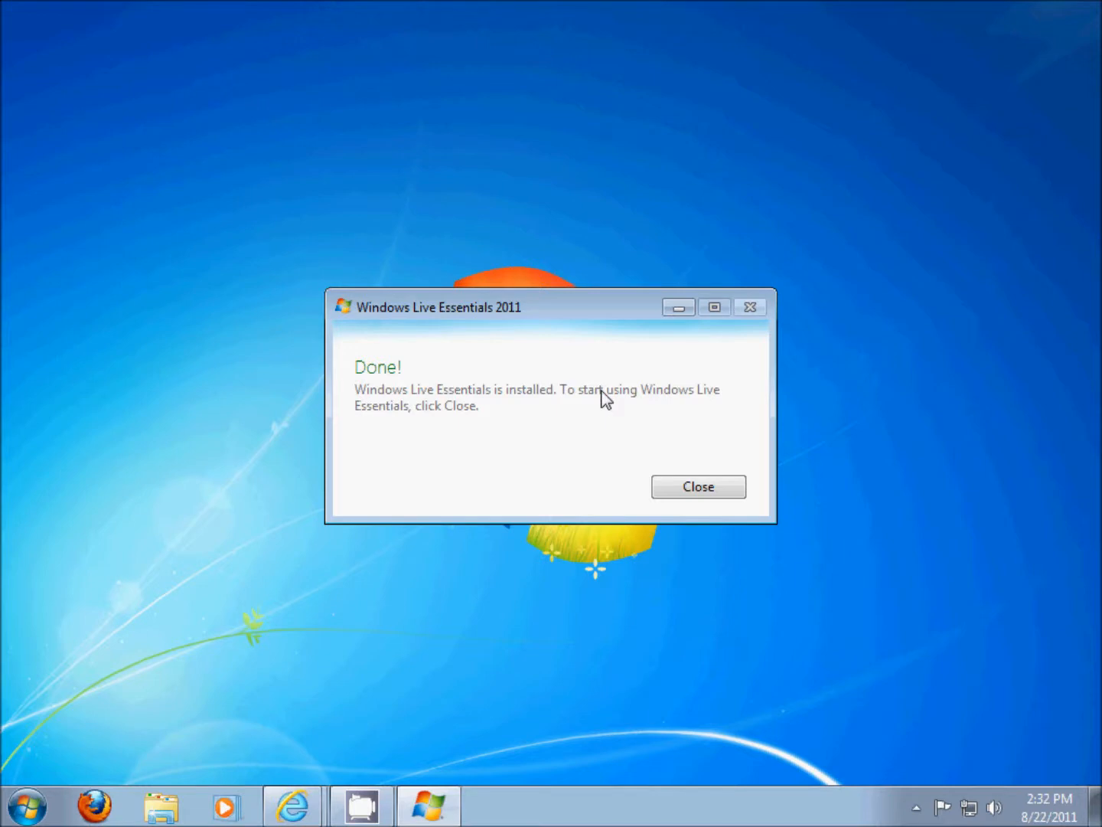
Close the finished Windows Live Essentials installer, launch Windows Live Mesh from the installed programs and bring up its status window
{"action": "left_click", "coordinate": [667, 488]}
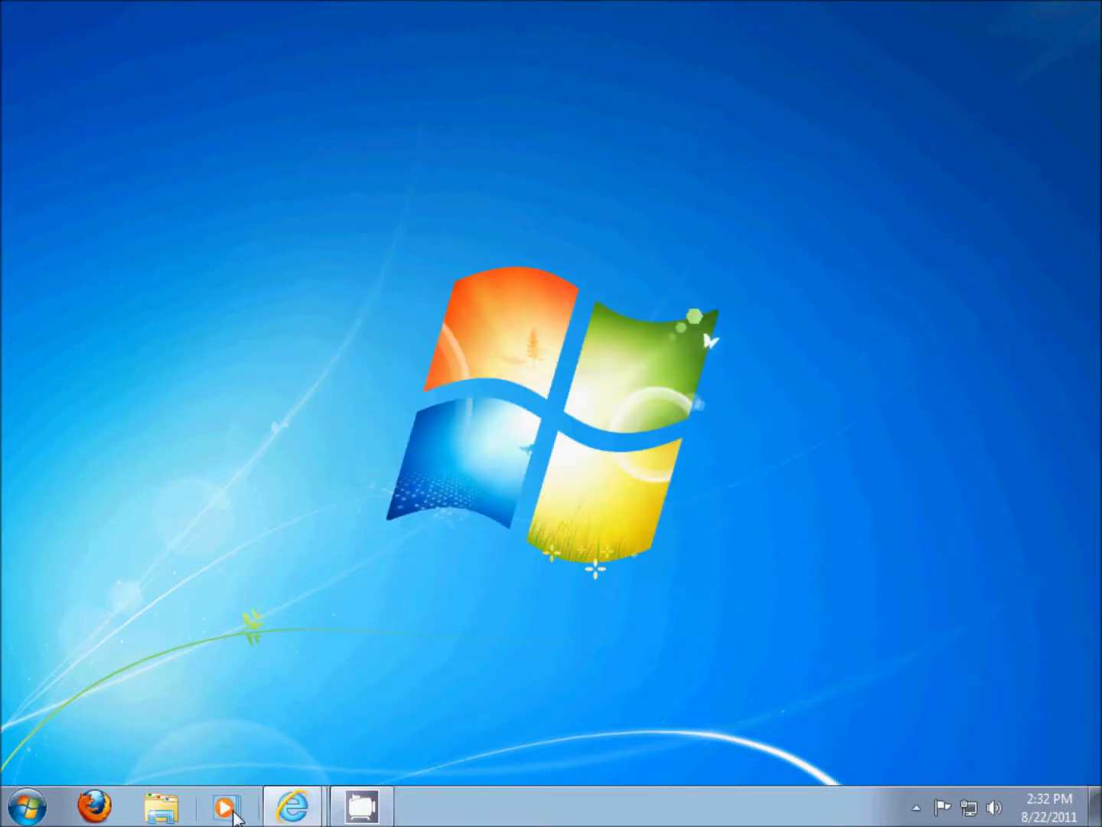
{"action": "left_click", "coordinate": [29, 811]}
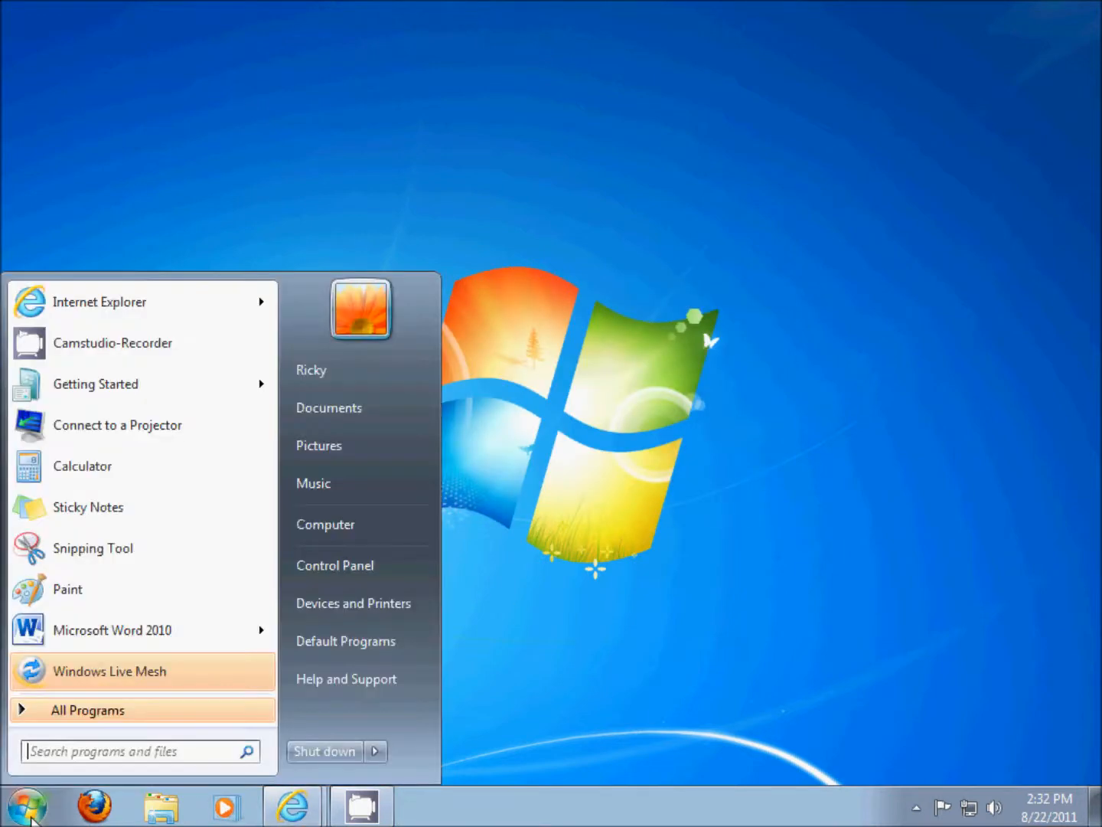
{"action": "left_click", "coordinate": [134, 711]}
{"action": "scroll", "coordinate": [146, 682], "scroll_direction": "down", "scroll_amount": 1}
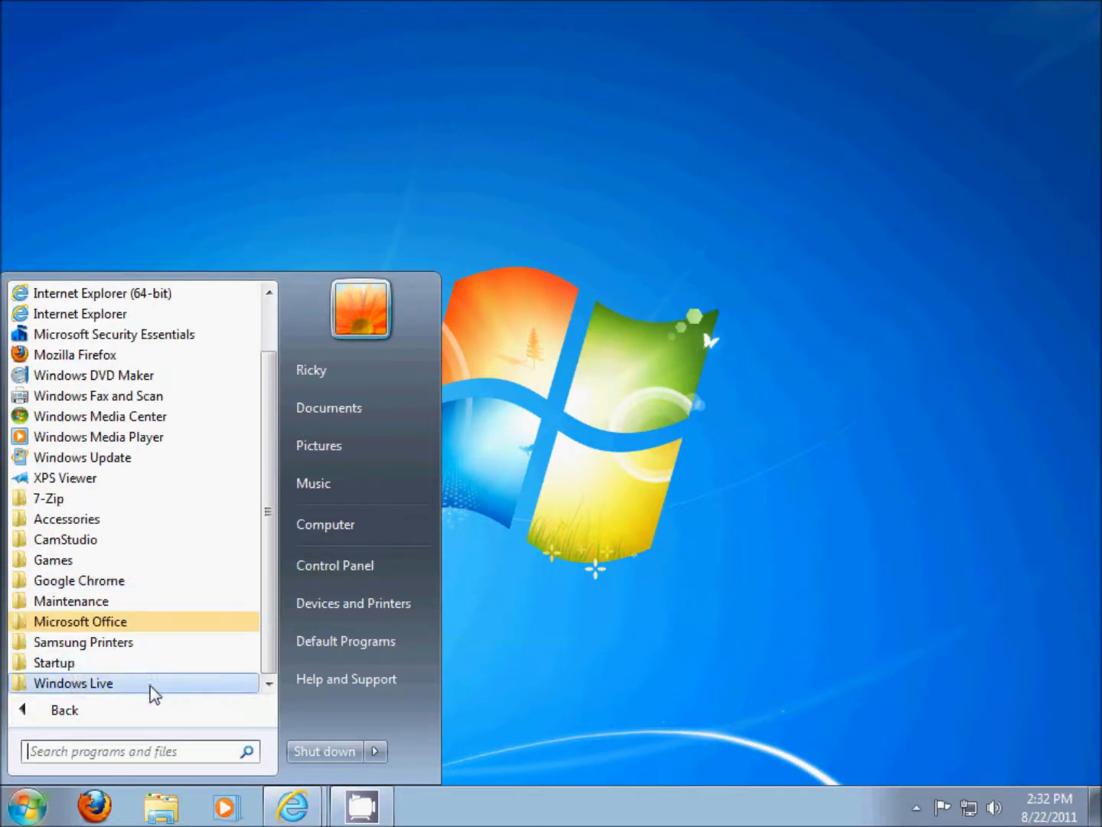
{"action": "left_click", "coordinate": [88, 686]}
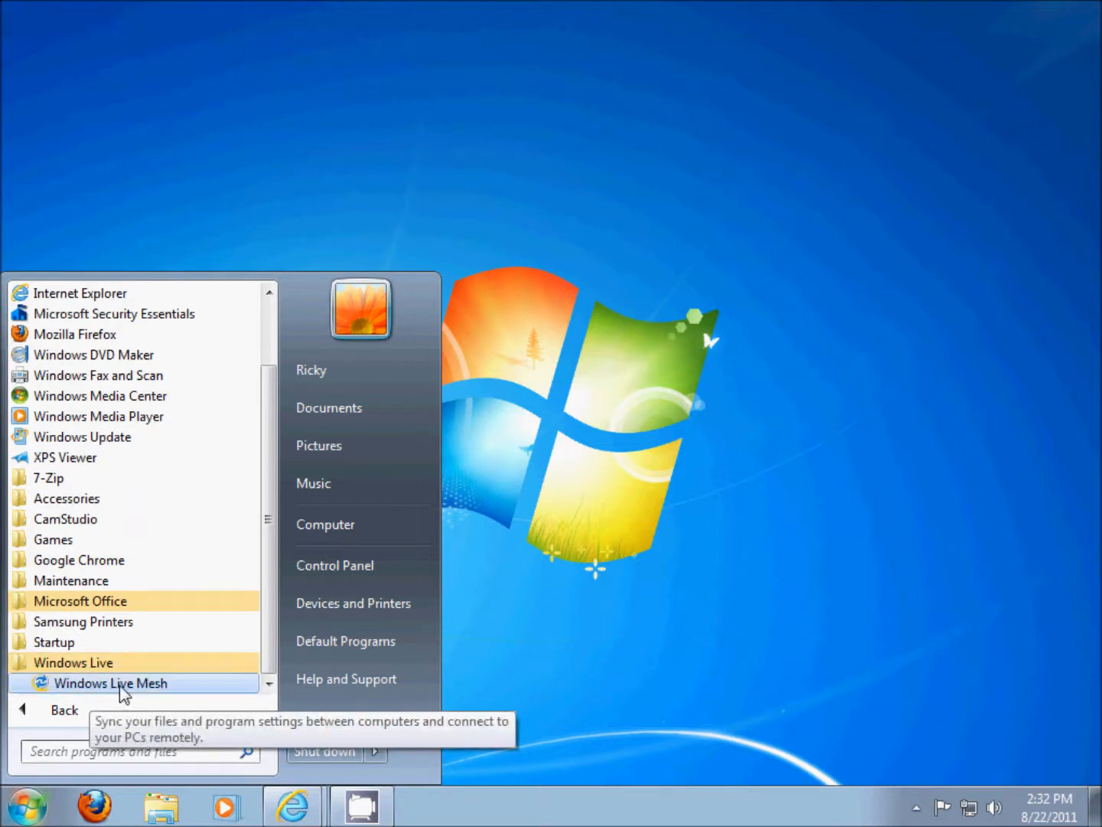
{"action": "left_click", "coordinate": [121, 684]}
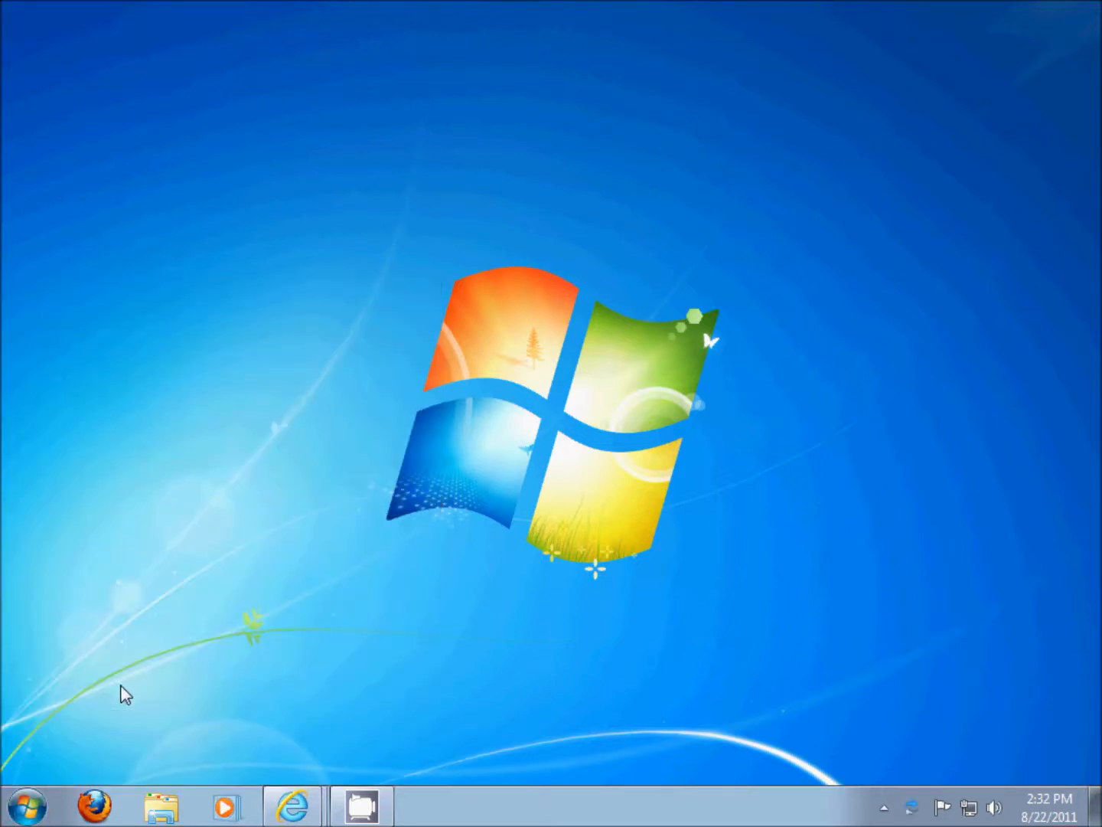
{"action": "mouse_move", "coordinate": [915, 815]}
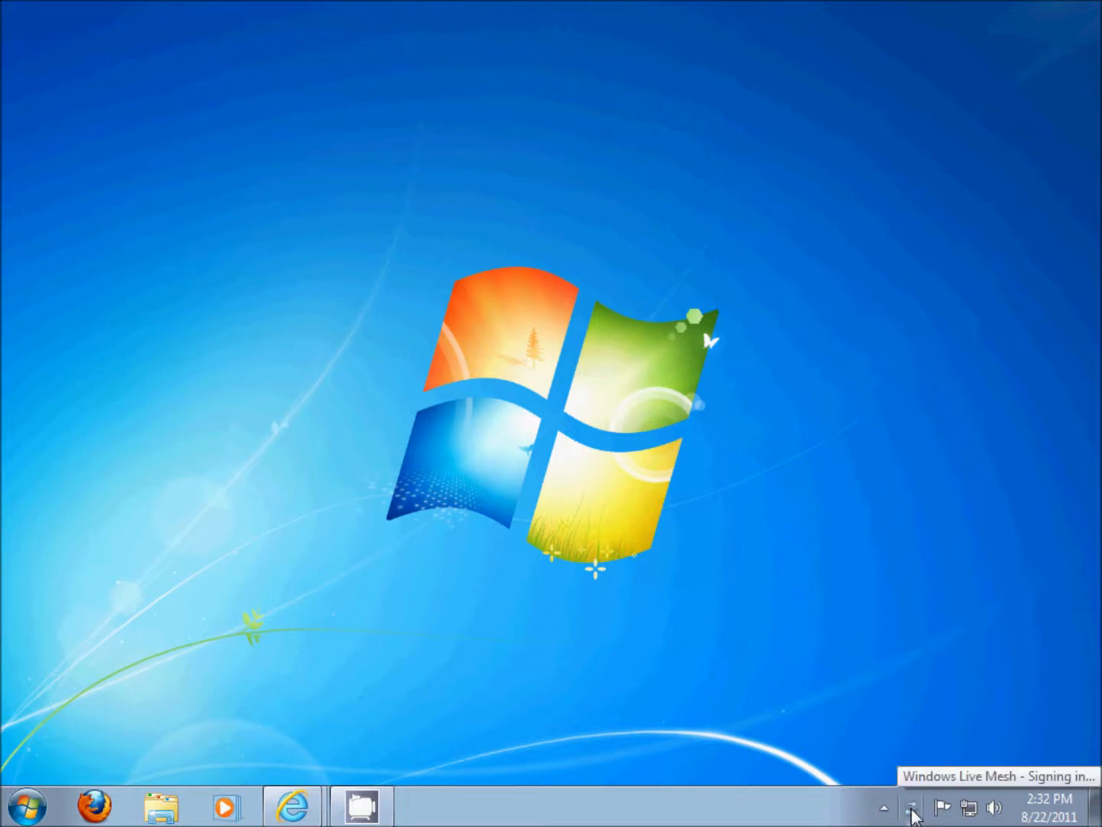
{"action": "left_click", "coordinate": [912, 811]}
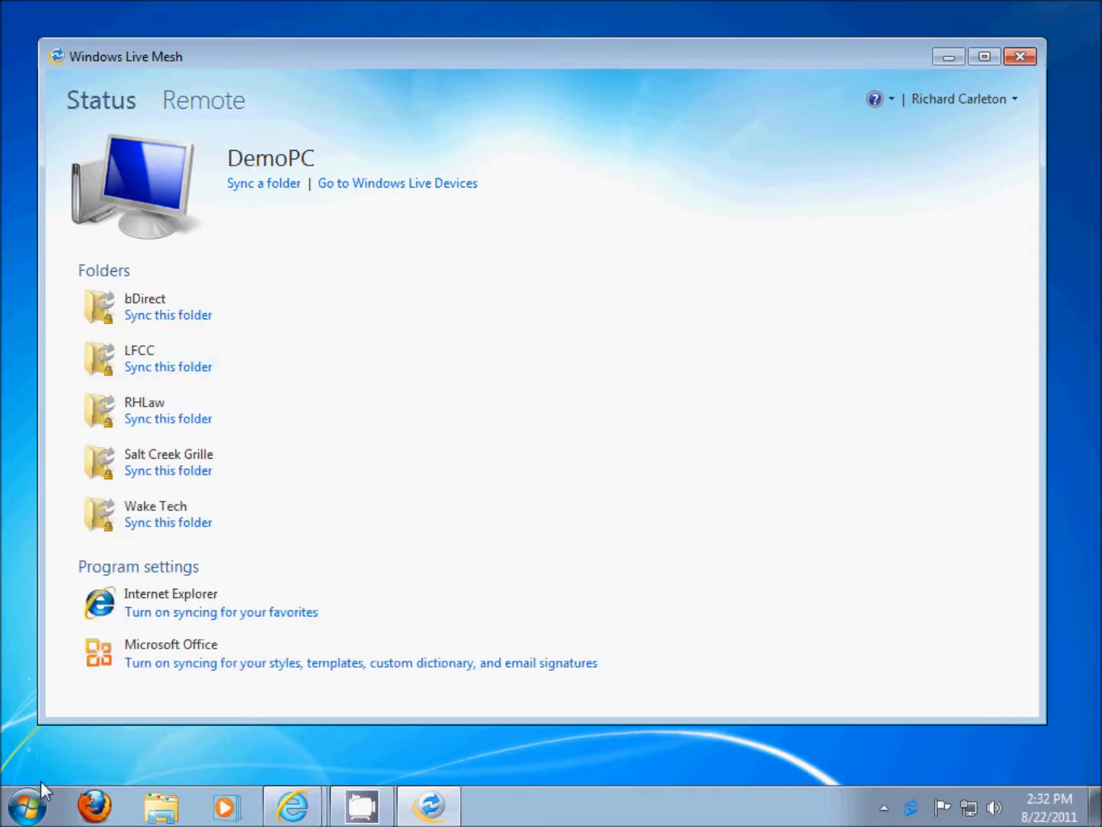
Check the computer's name in the Windows system properties and return to Windows Live Mesh
{"action": "left_click", "coordinate": [28, 804]}
{"action": "right_click", "coordinate": [349, 522]}
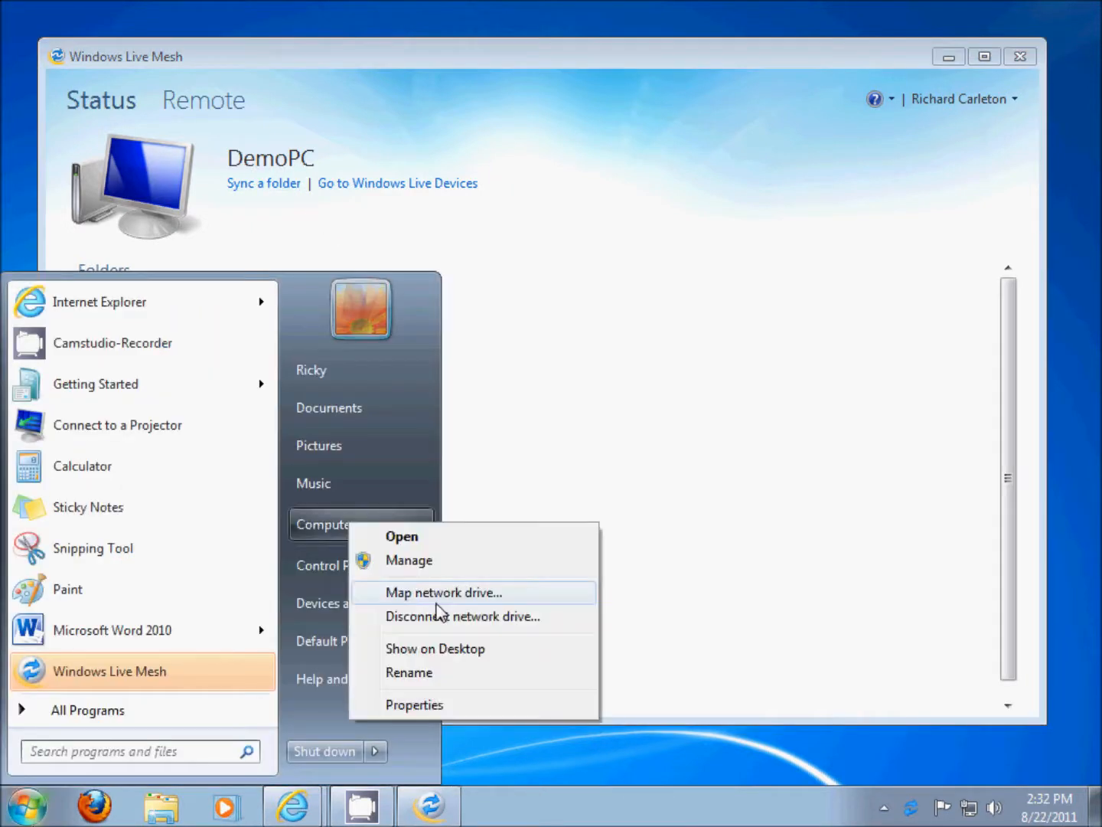
{"action": "left_click", "coordinate": [440, 707]}
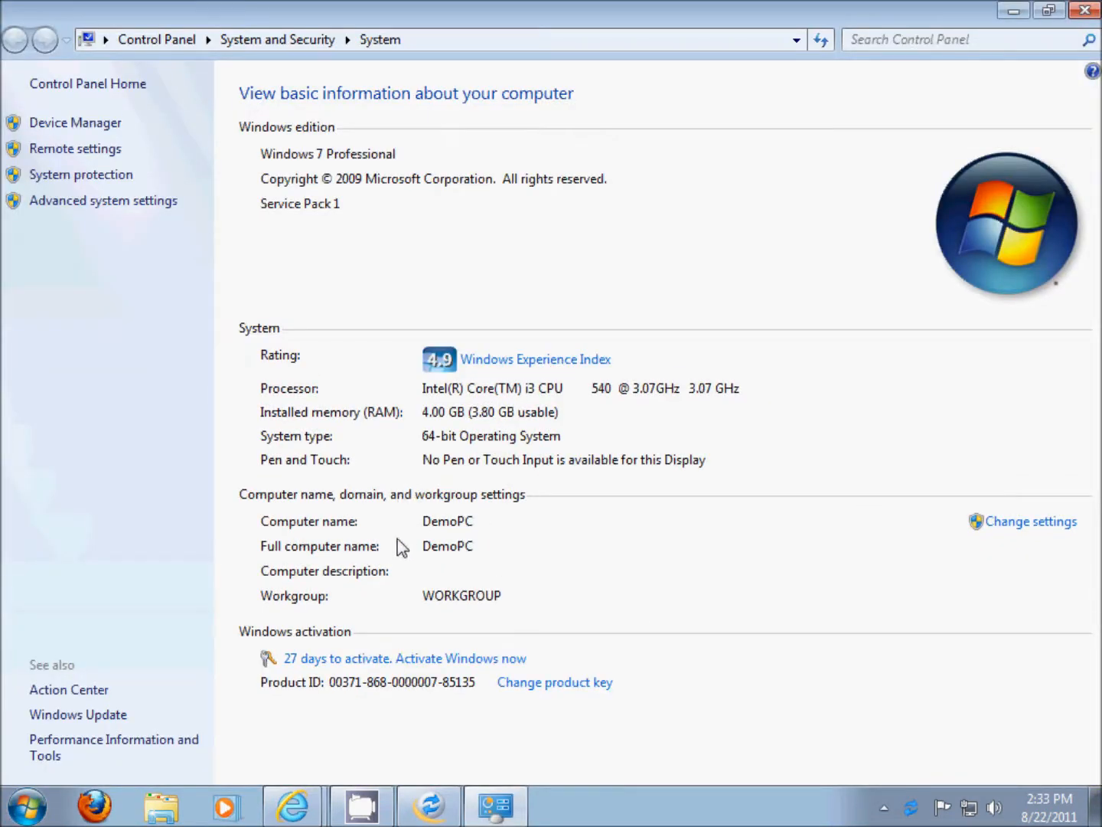
{"action": "left_click", "coordinate": [1085, 10]}
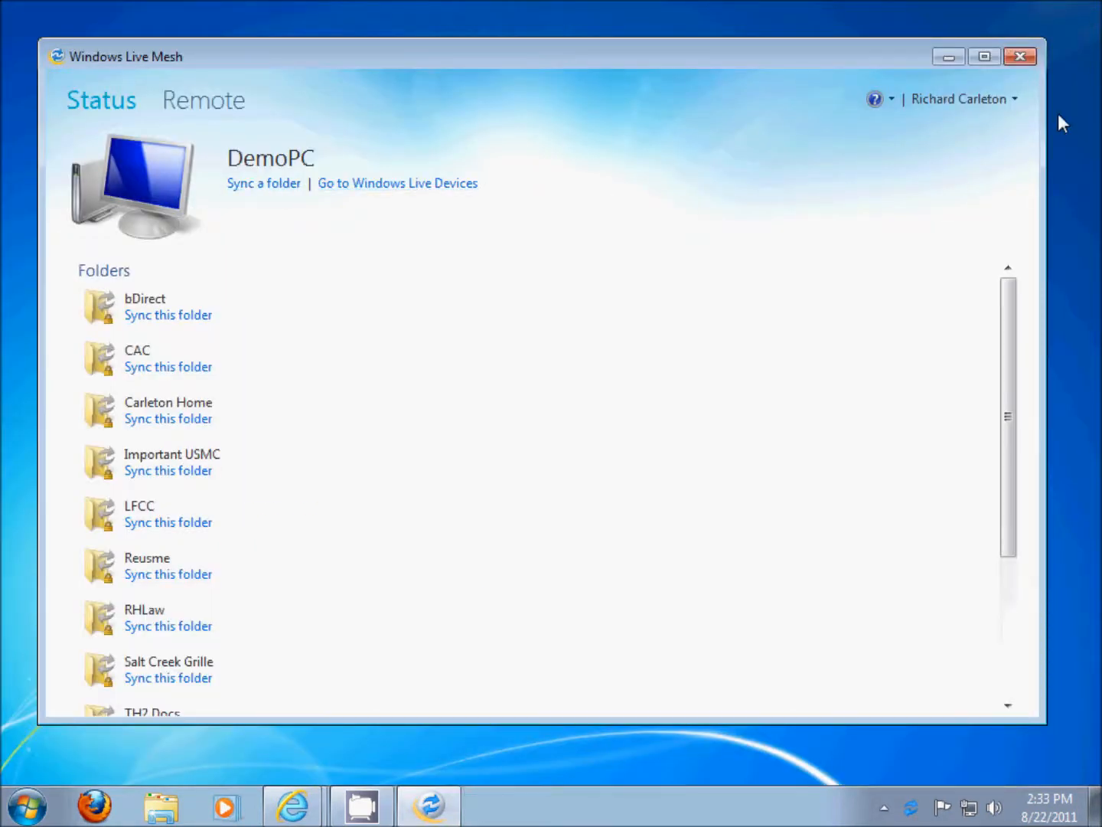
Choose to sign in with a different Windows Live ID and sign in with the filled-in school account and its saved password
{"action": "left_click", "coordinate": [1004, 98]}
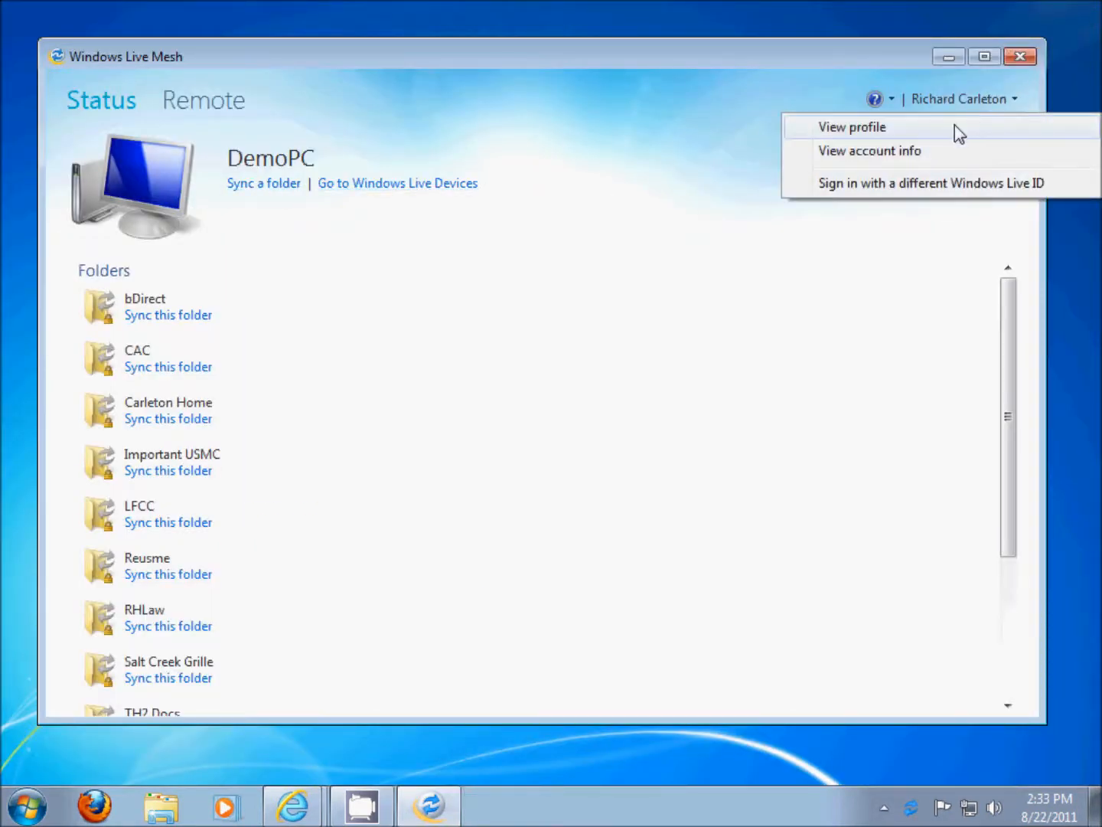
{"action": "left_click", "coordinate": [947, 184]}
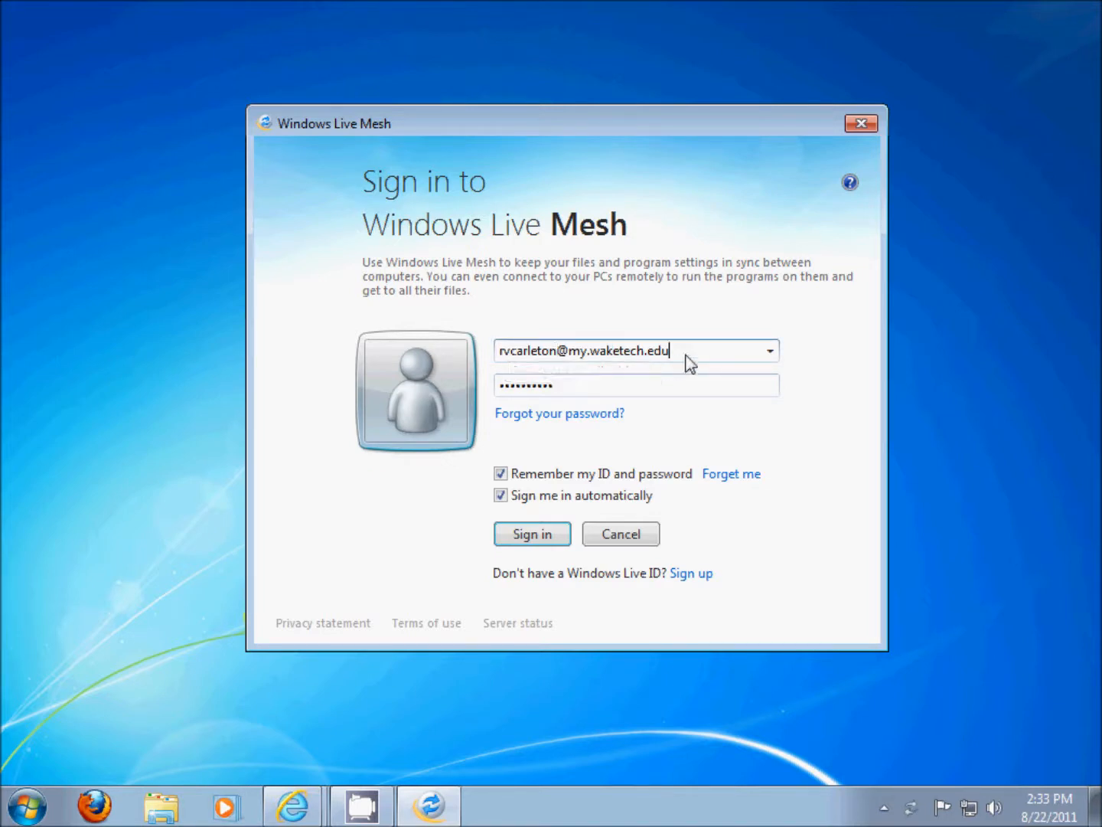
{"action": "left_click_drag", "start_coordinate": [685, 354], "coordinate": [465, 356]}
{"action": "left_click", "coordinate": [542, 360]}
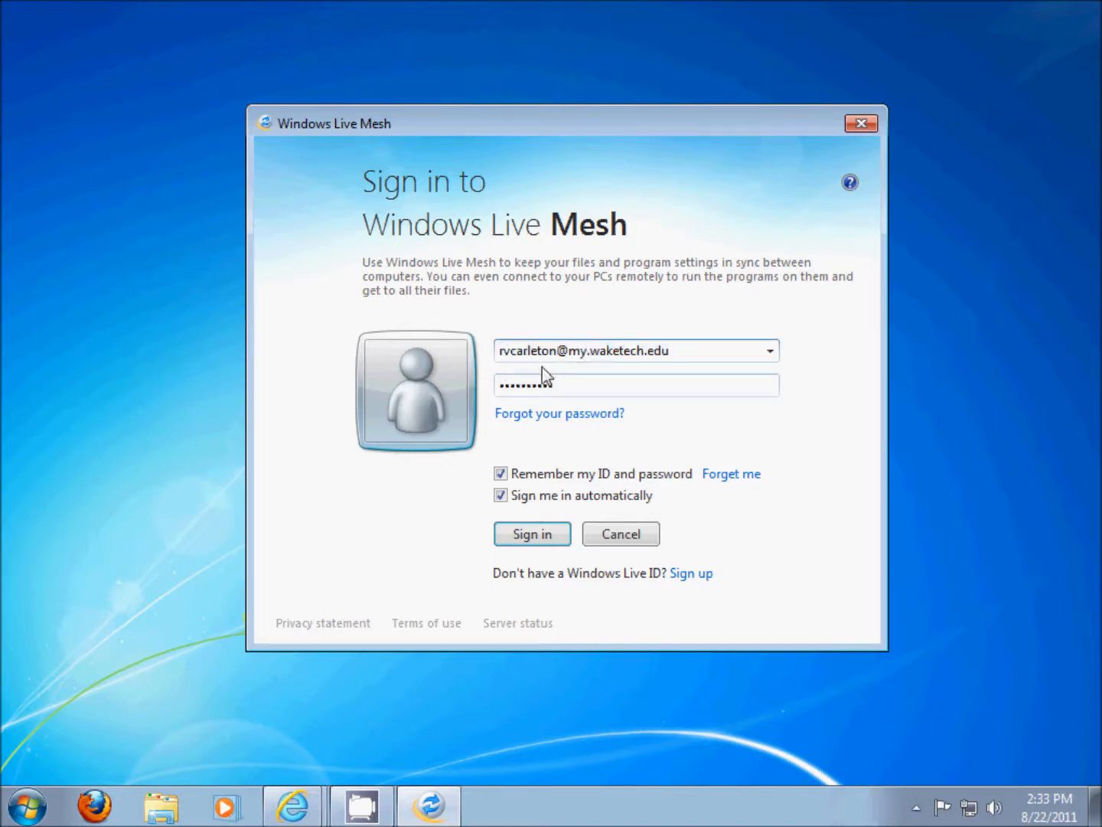
{"action": "left_click", "coordinate": [640, 385]}
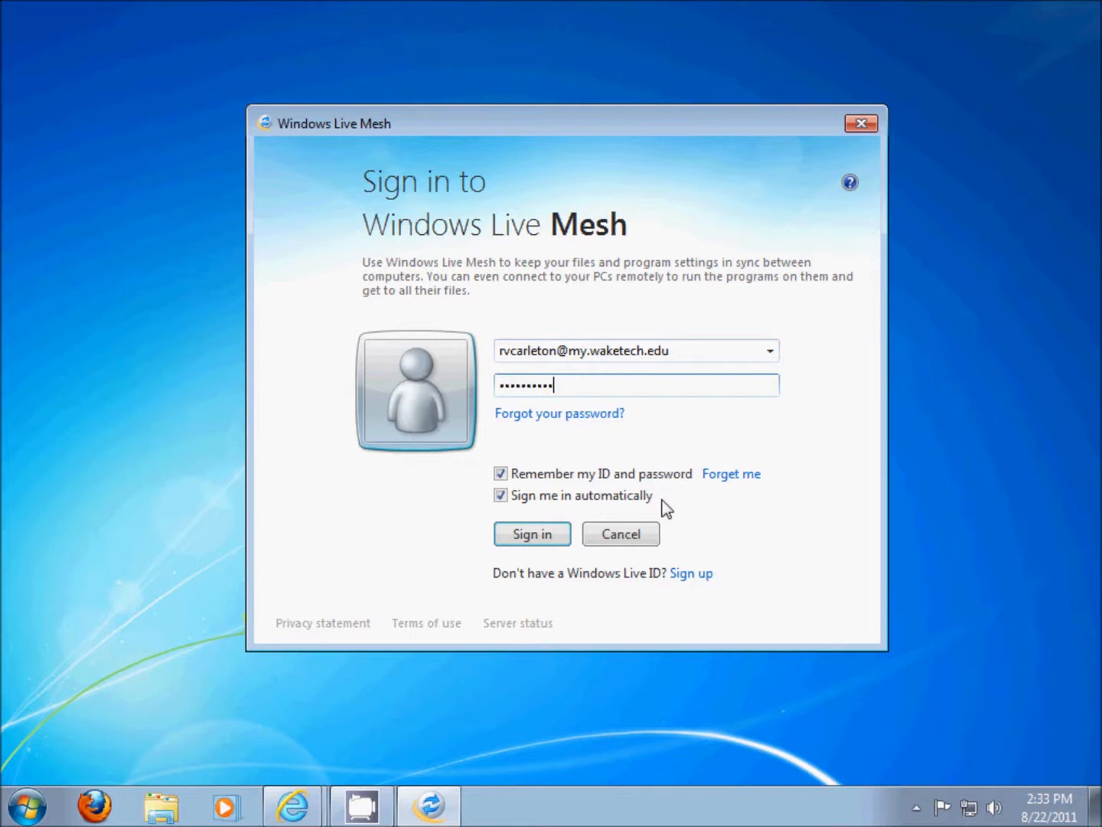
{"action": "left_click", "coordinate": [538, 534]}
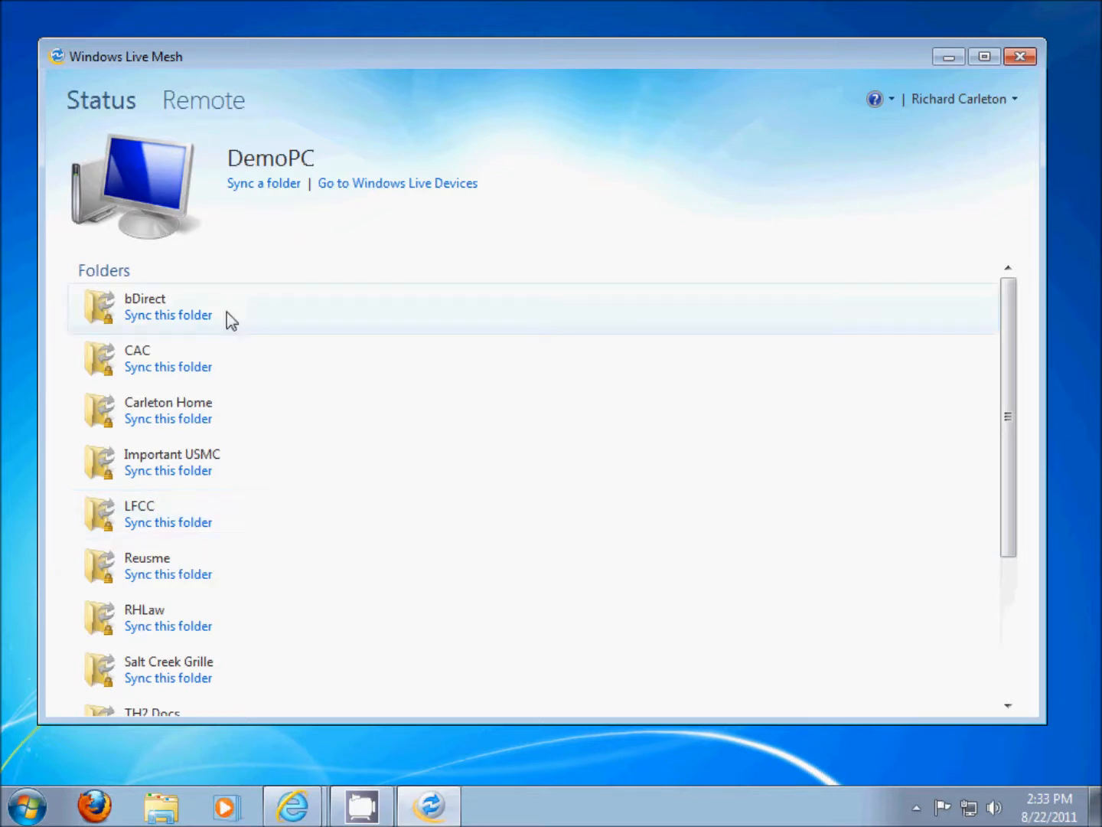
Start syncing a new folder, show the Documents library in the folder selection dialog and maximize the dialog
{"action": "scroll", "coordinate": [251, 412], "scroll_direction": "down", "scroll_amount": 3}
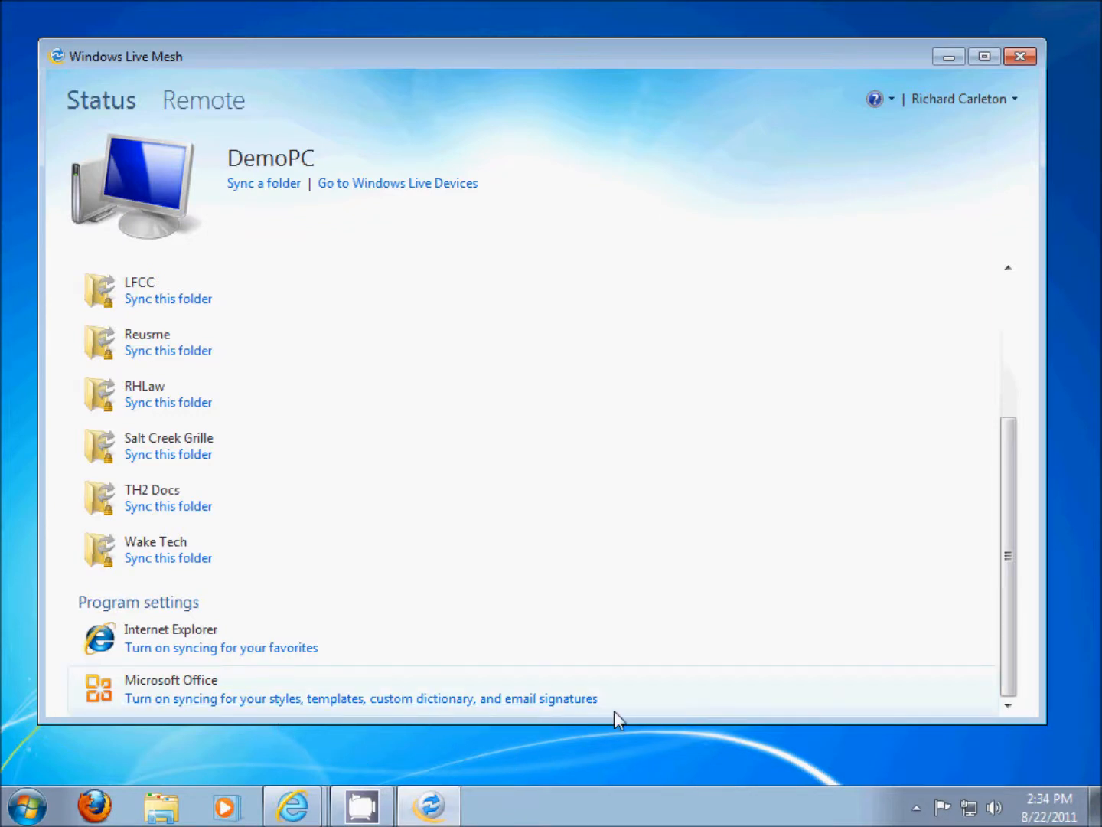
{"action": "scroll", "coordinate": [413, 635], "scroll_direction": "up", "scroll_amount": 5}
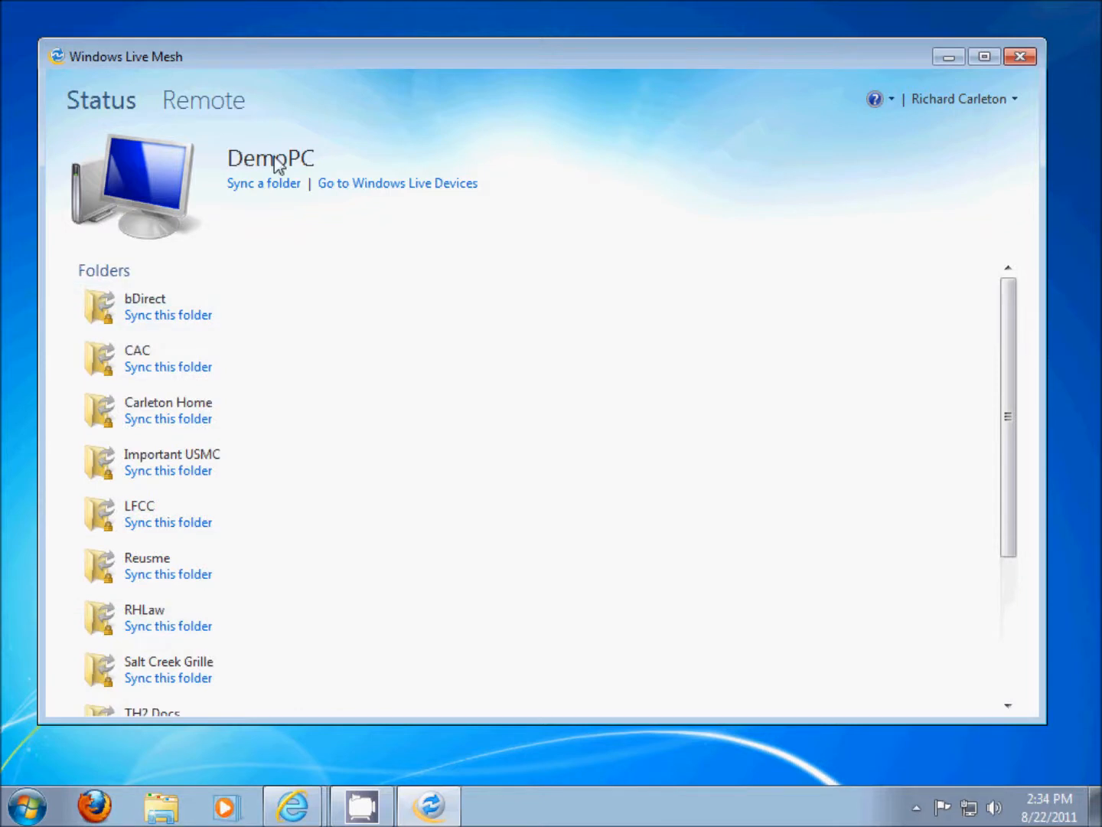
{"action": "left_click", "coordinate": [259, 189]}
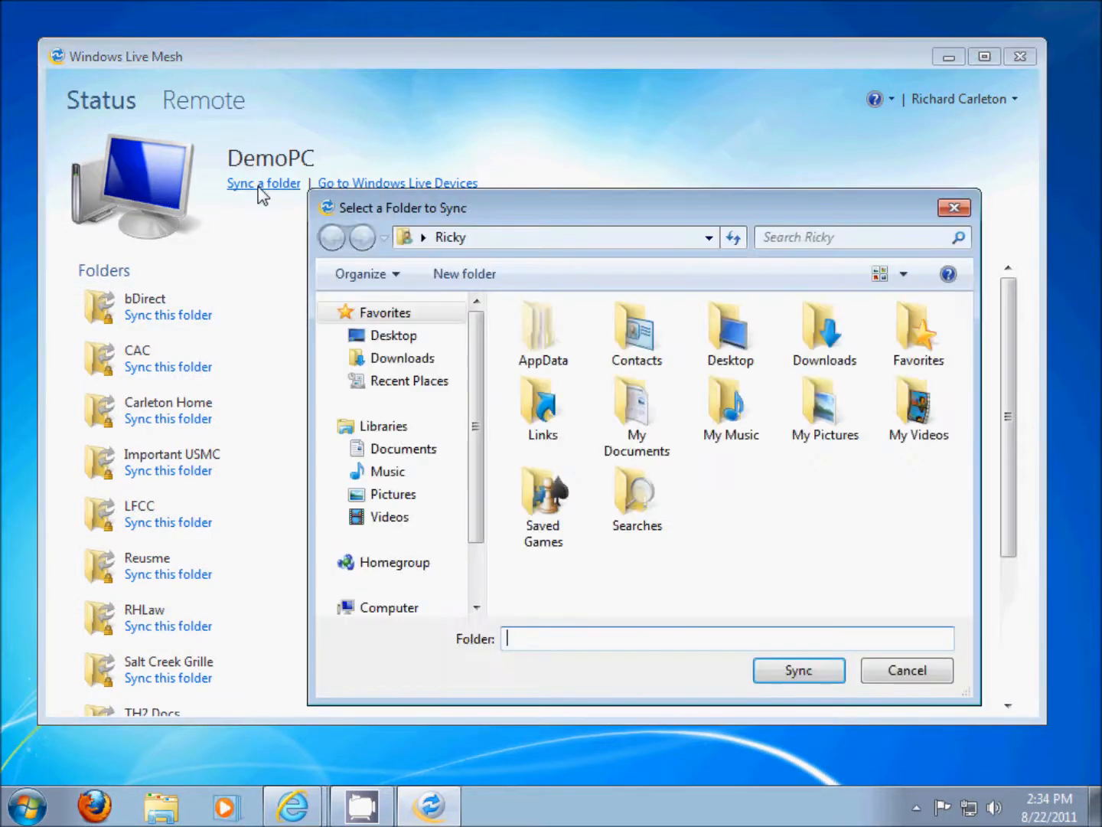
{"action": "left_click", "coordinate": [396, 450]}
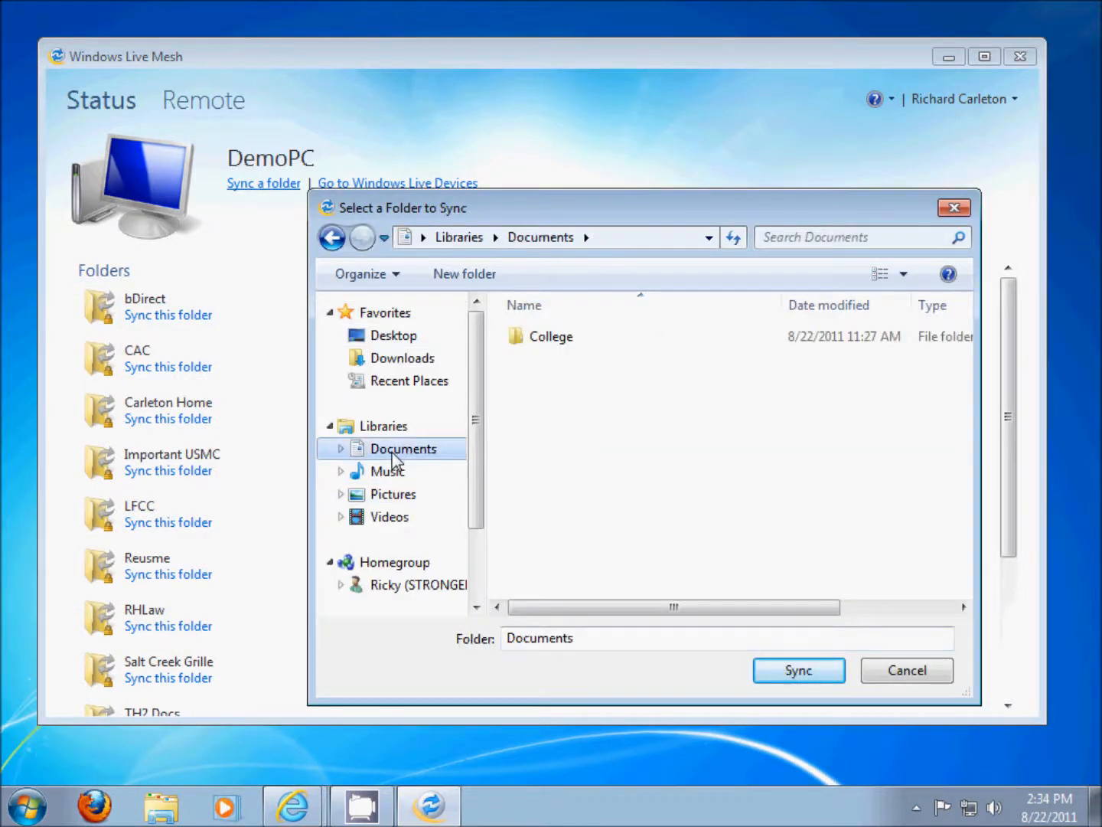
{"action": "double_click", "coordinate": [536, 210]}
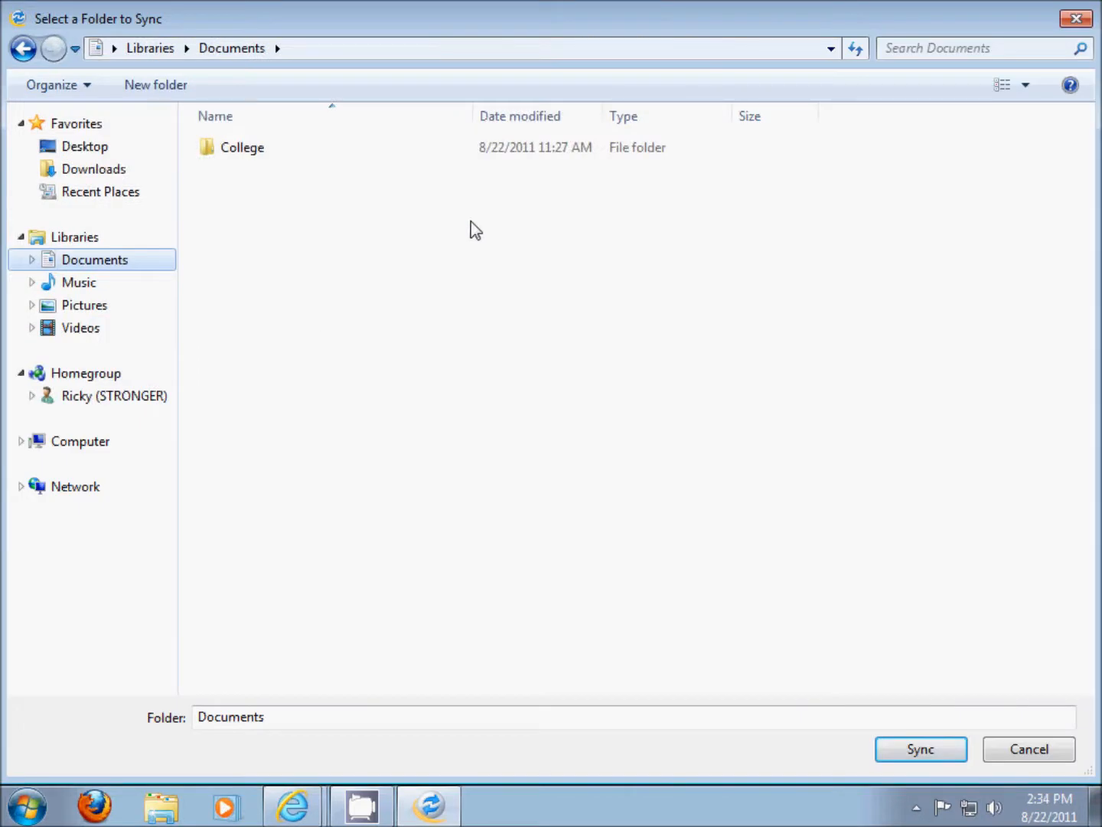
Browse from Computer through Local Disk (C:) and Users to My Documents in the personal profile folder
{"action": "left_click", "coordinate": [57, 446]}
{"action": "left_click", "coordinate": [251, 181]}
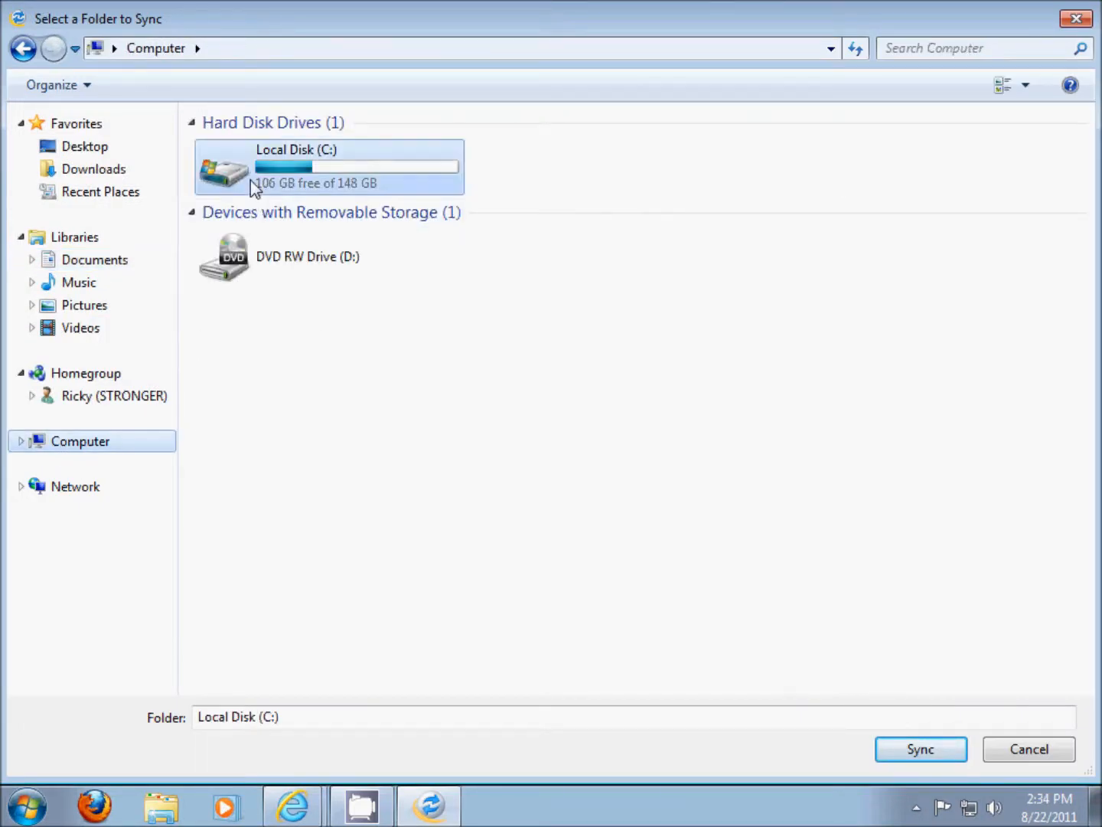
{"action": "double_click", "coordinate": [268, 186]}
{"action": "double_click", "coordinate": [250, 306]}
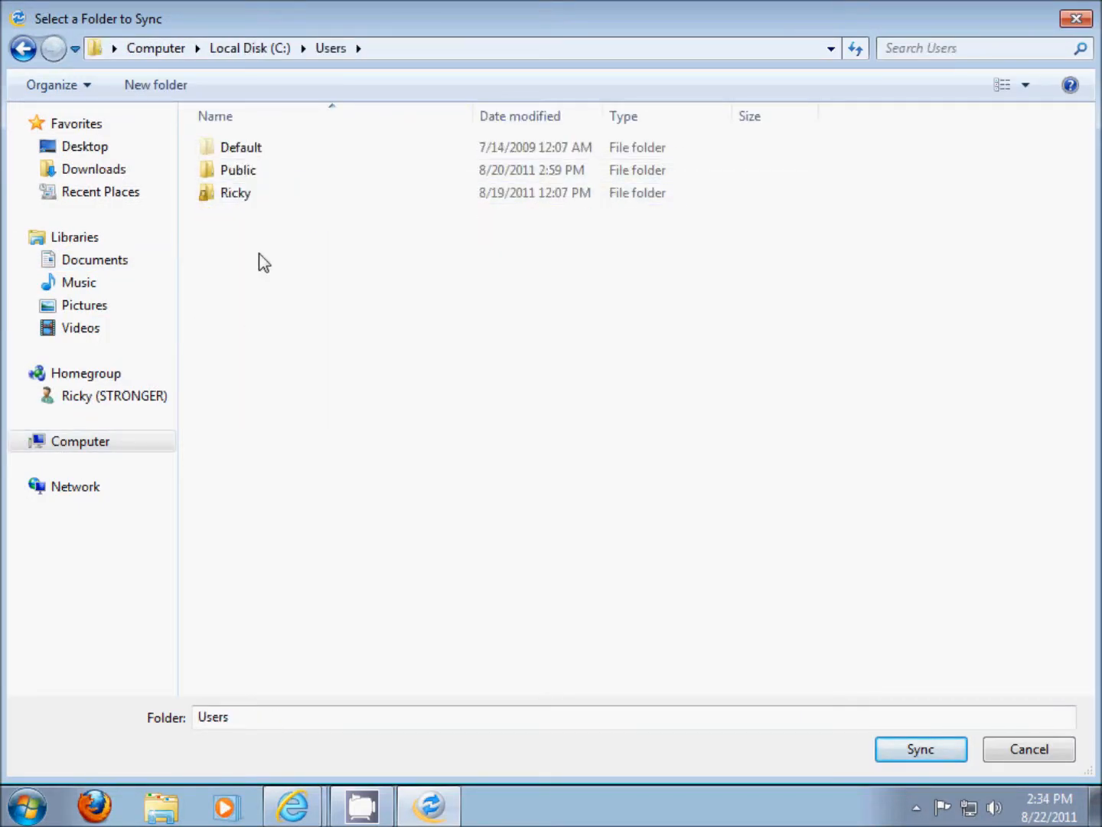
{"action": "double_click", "coordinate": [235, 193]}
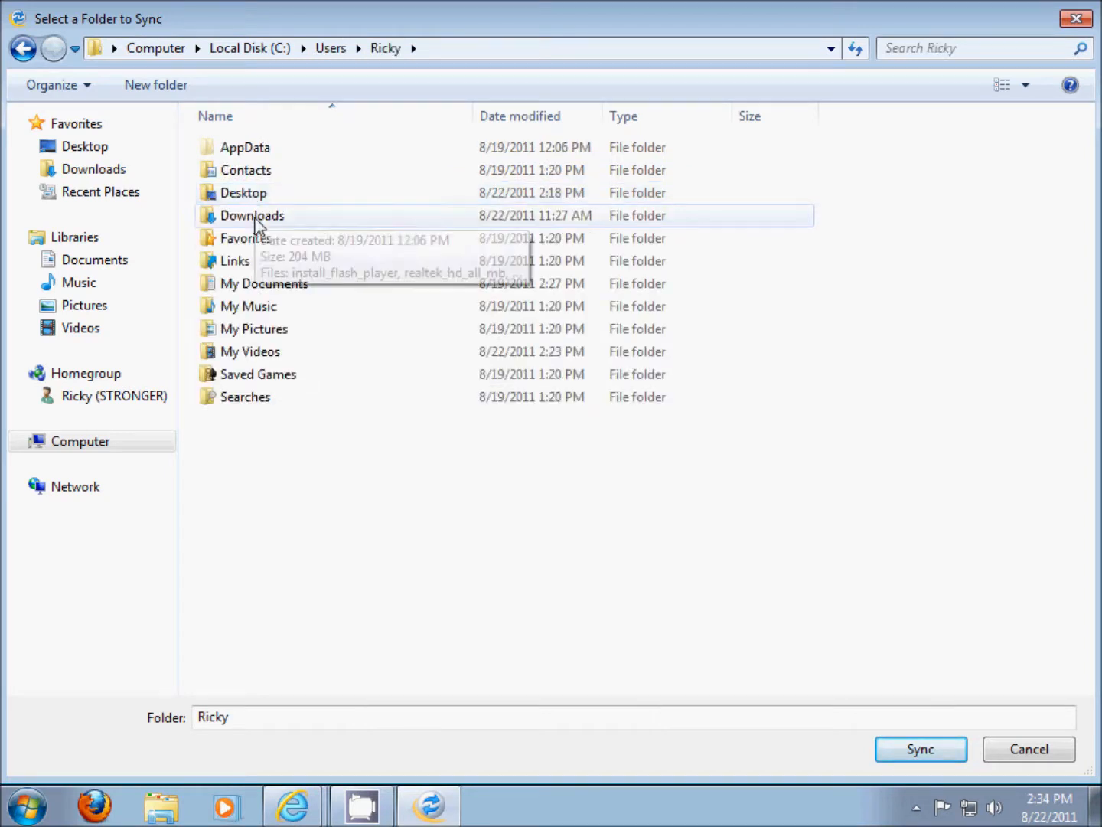
{"action": "left_click", "coordinate": [253, 285]}
{"action": "double_click", "coordinate": [254, 285]}
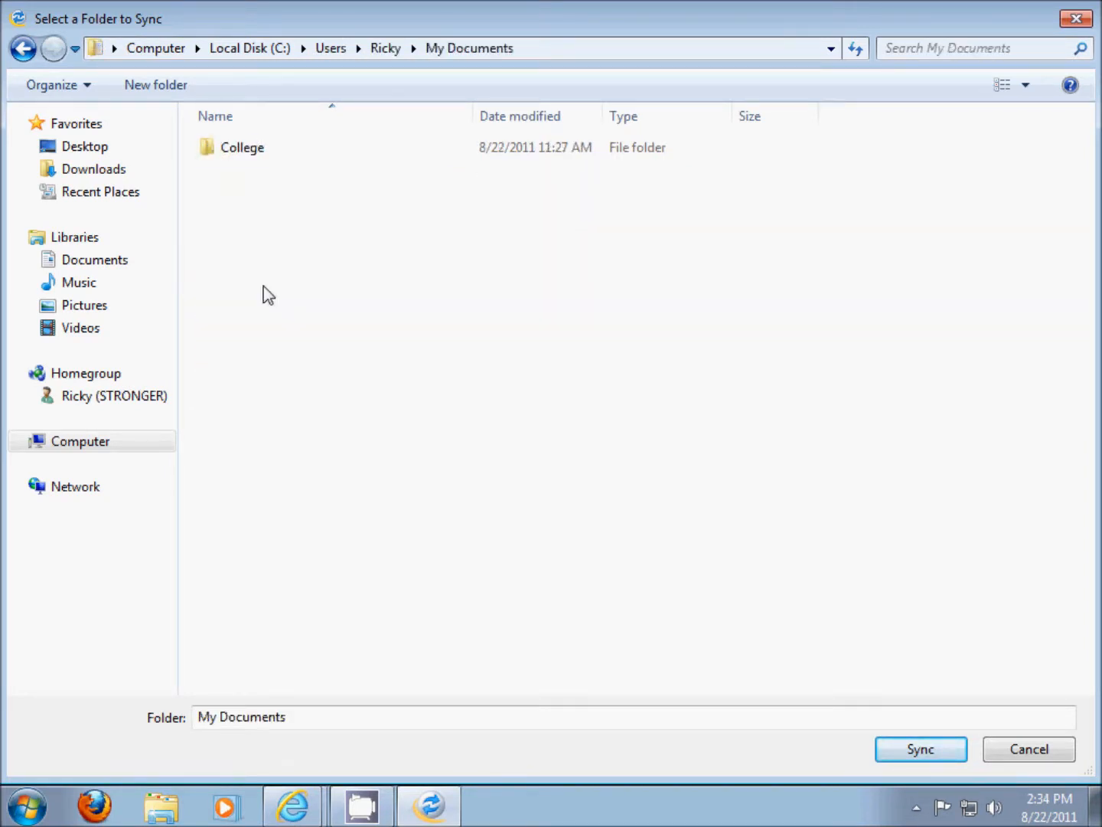
Choose the College folder for syncing and set SkyDrive synced storage as its sync destination
{"action": "left_click", "coordinate": [248, 153]}
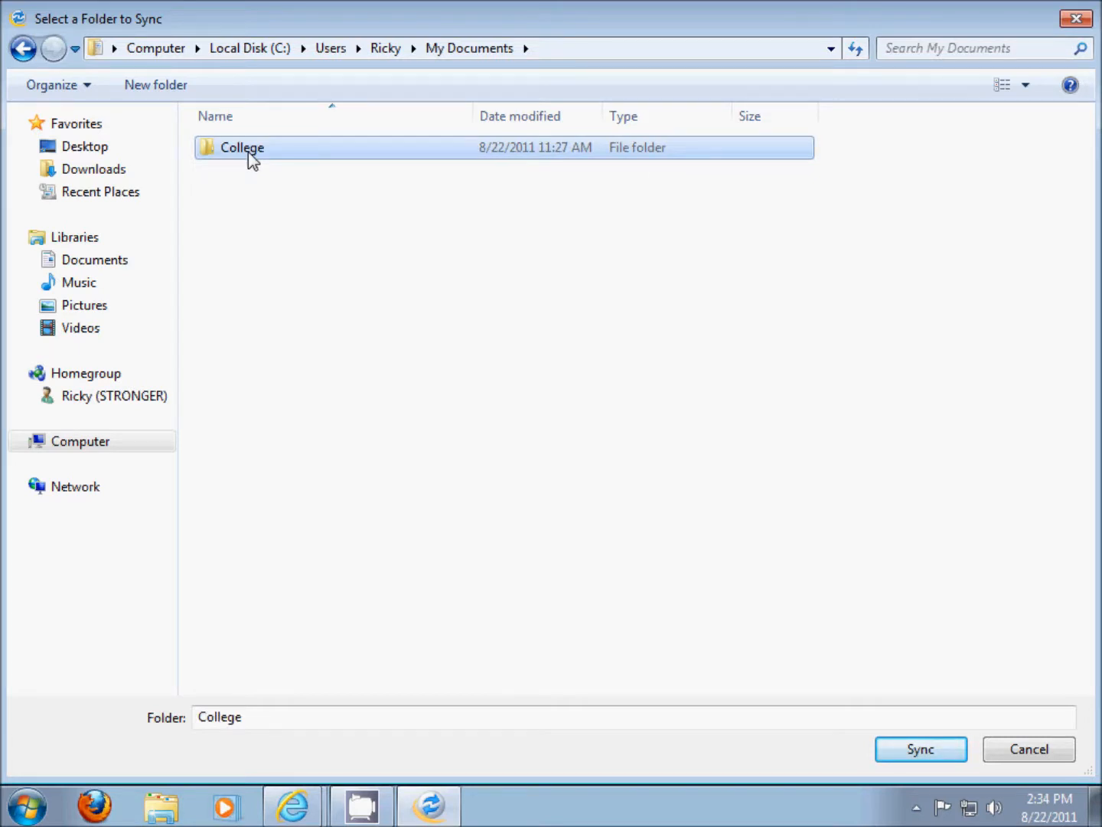
{"action": "double_click", "coordinate": [248, 152]}
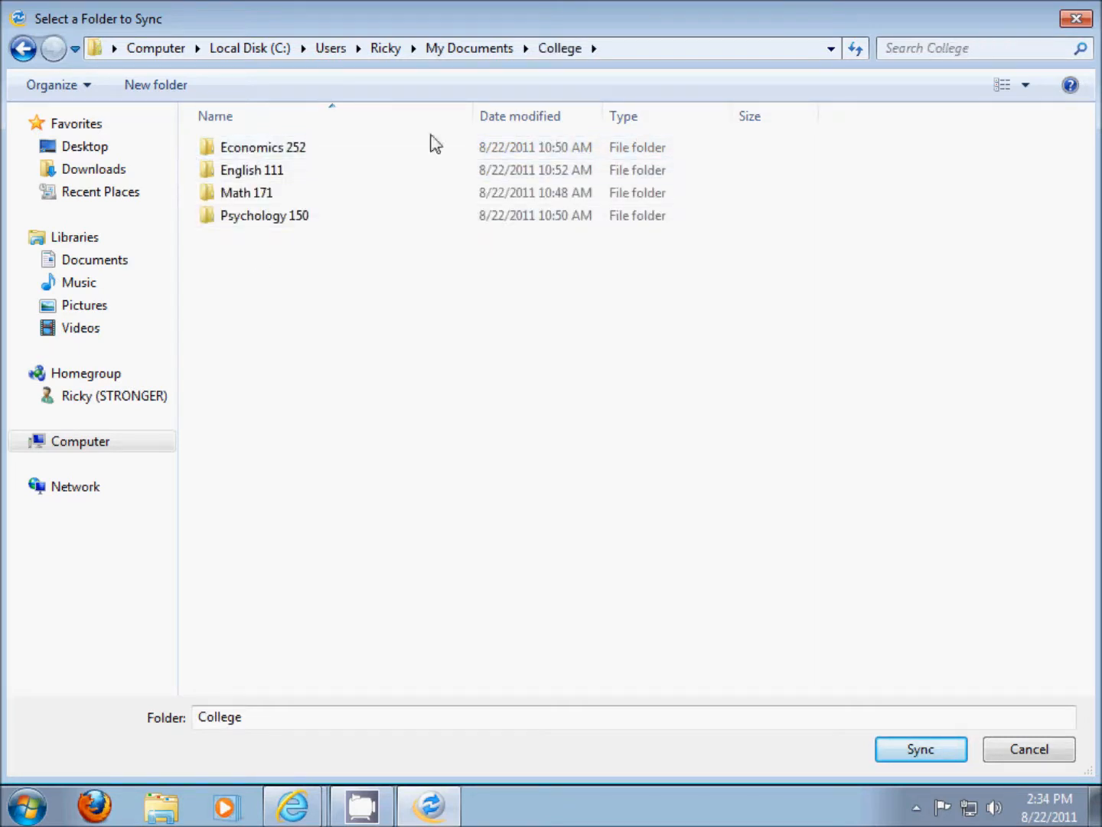
{"action": "left_click", "coordinate": [469, 49]}
{"action": "left_click", "coordinate": [250, 163]}
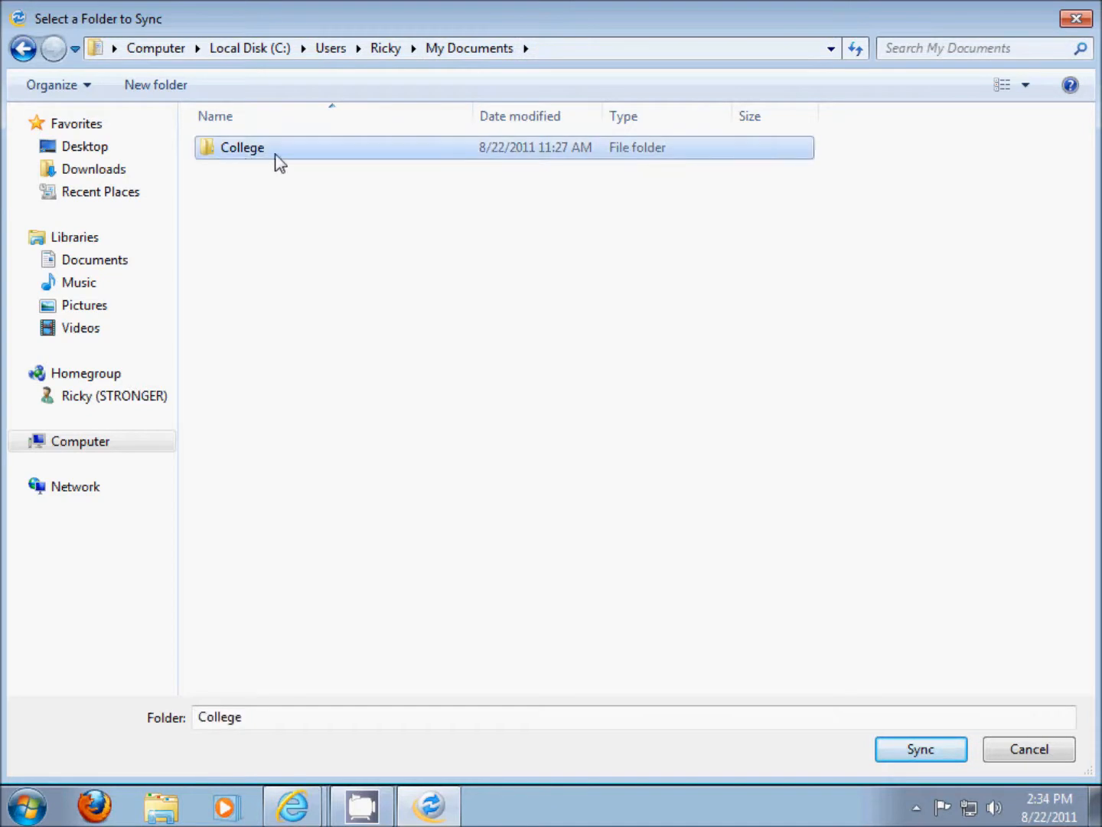
{"action": "left_click", "coordinate": [929, 755]}
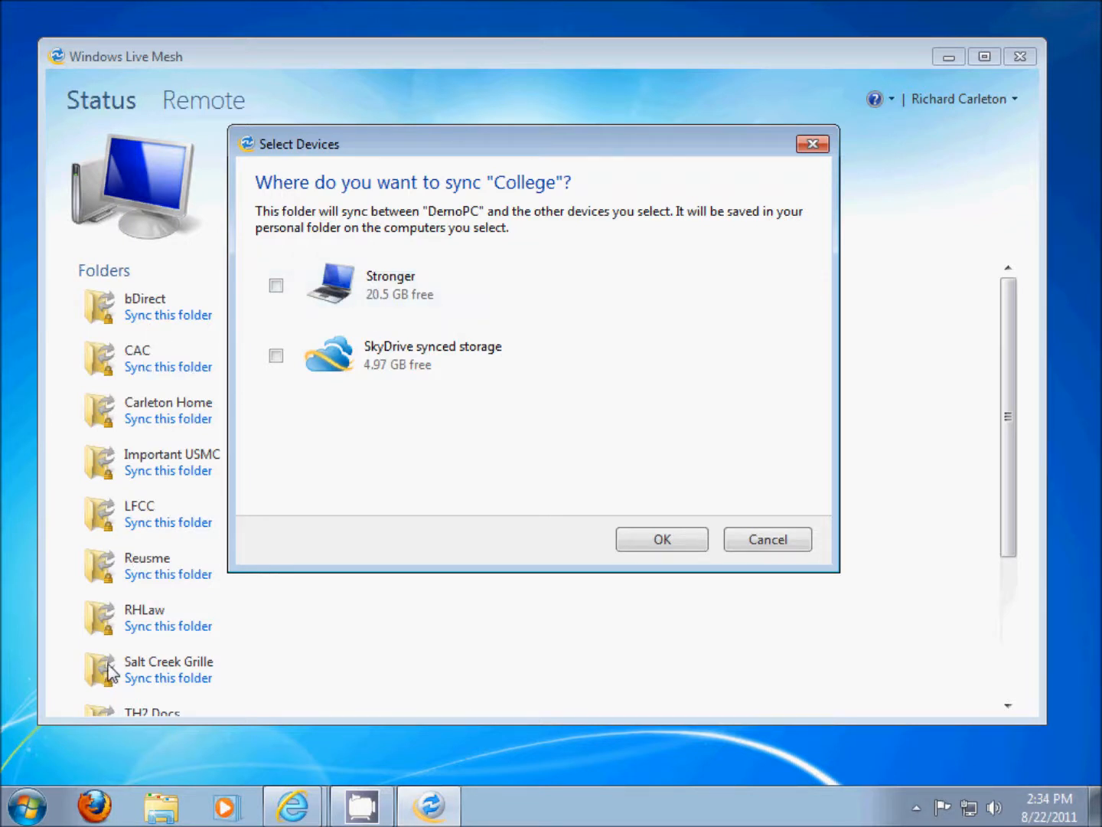
{"action": "left_click", "coordinate": [277, 357]}
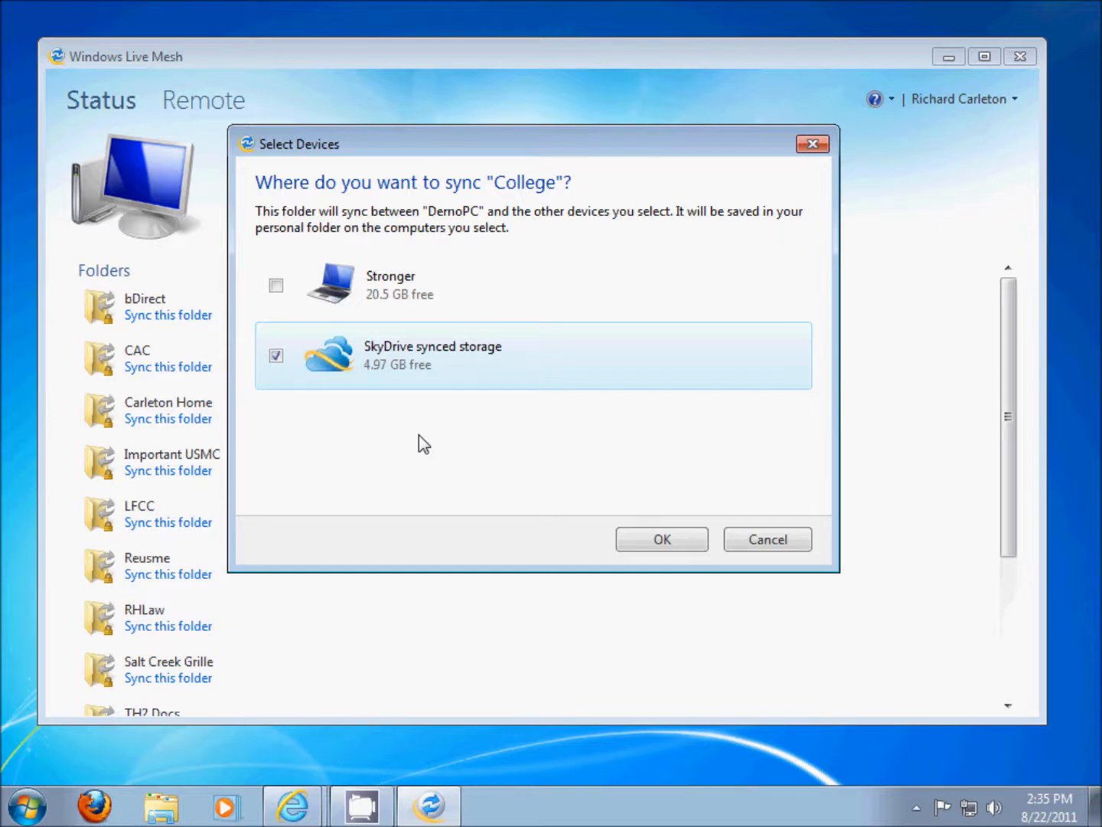
{"action": "left_click", "coordinate": [643, 541]}
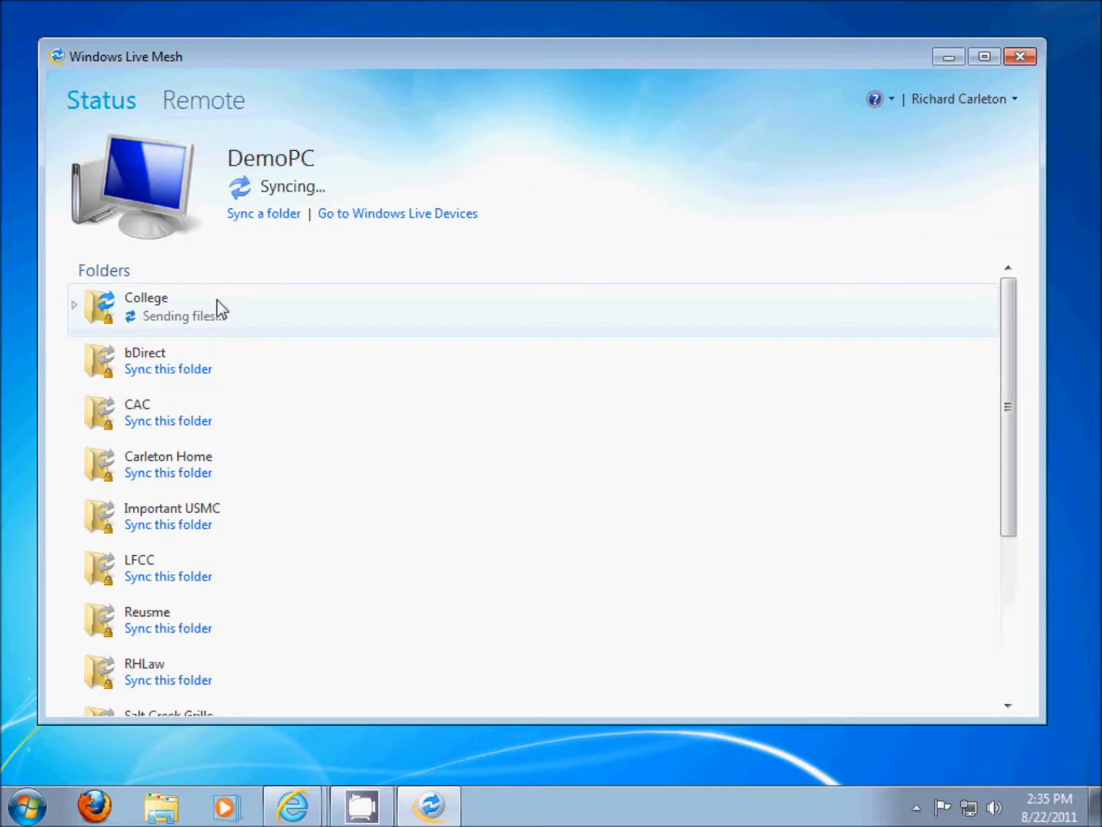
Expand the College folder's sync details and check its device selection and its SkyDrive synced storage link
{"action": "left_click", "coordinate": [72, 307]}
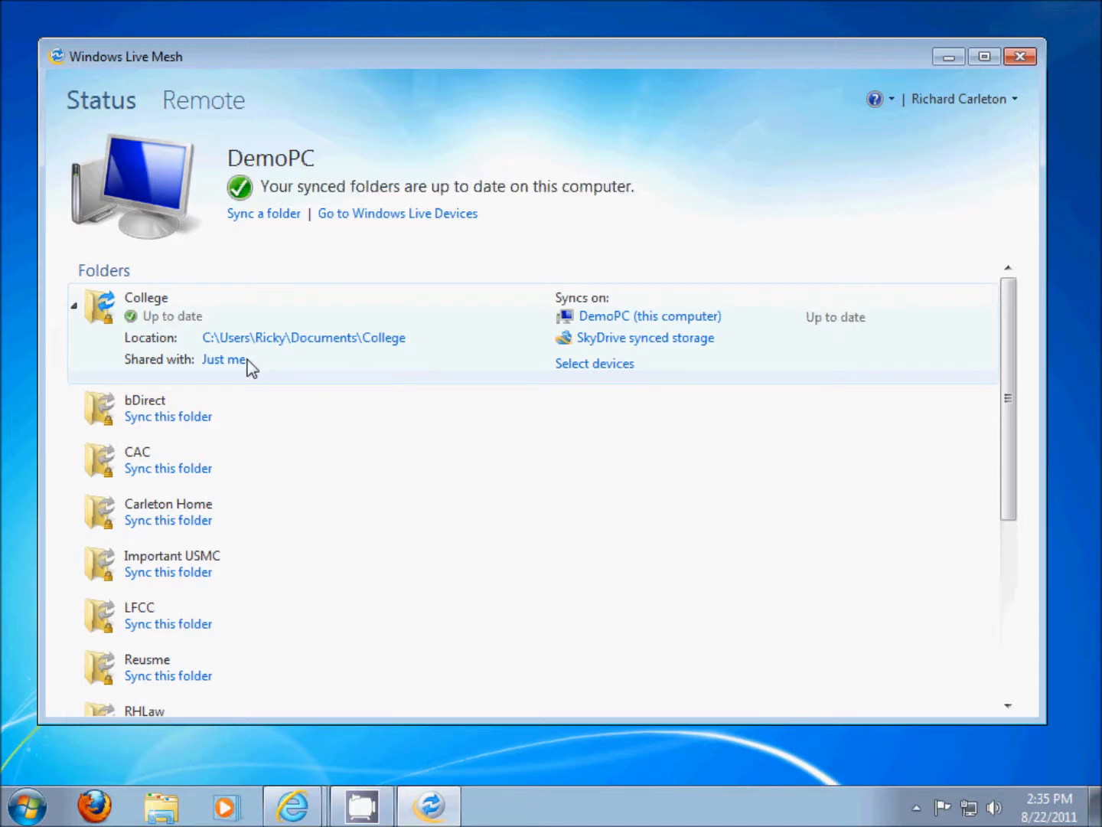
{"action": "left_click", "coordinate": [602, 367]}
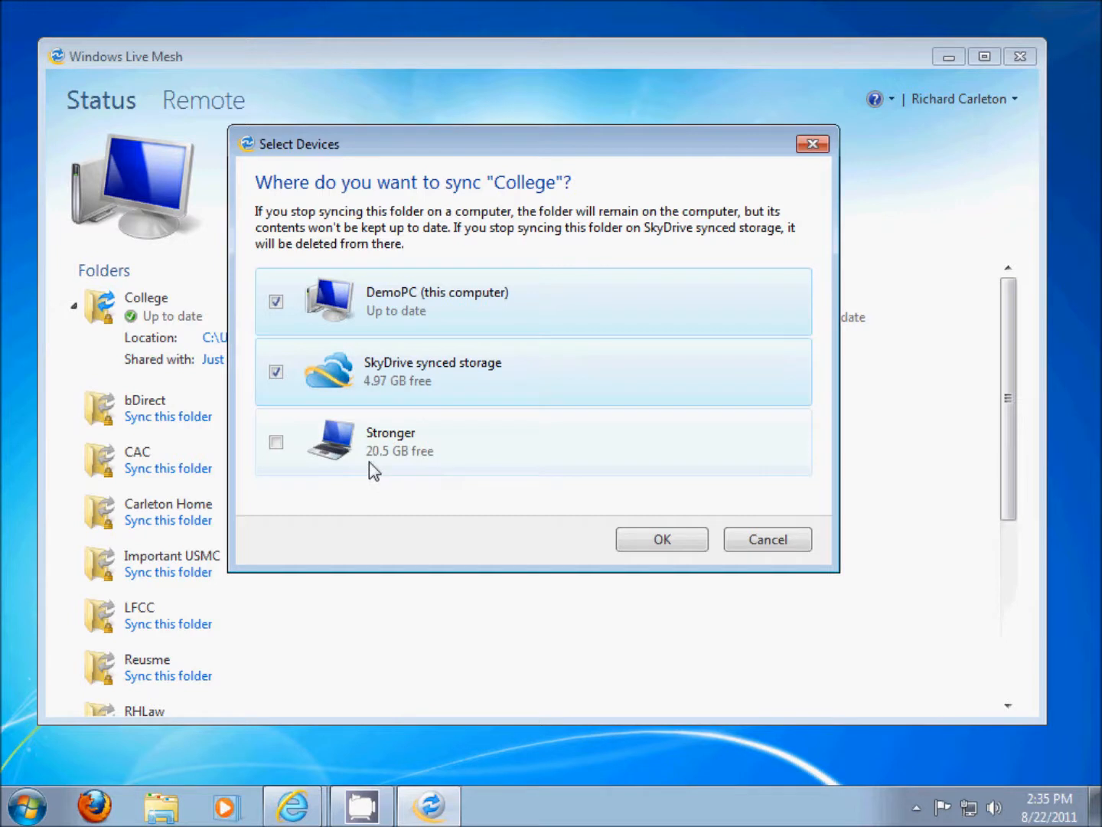
{"action": "left_click", "coordinate": [758, 542]}
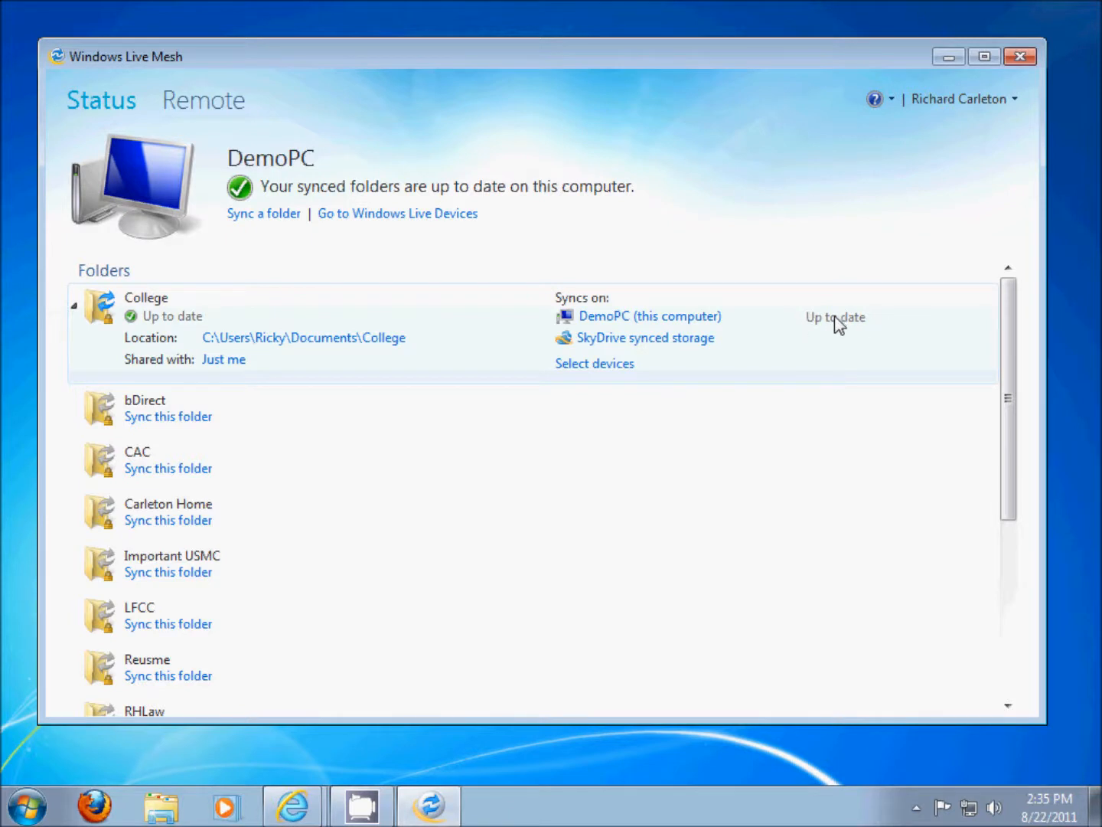
{"action": "left_click", "coordinate": [635, 342]}
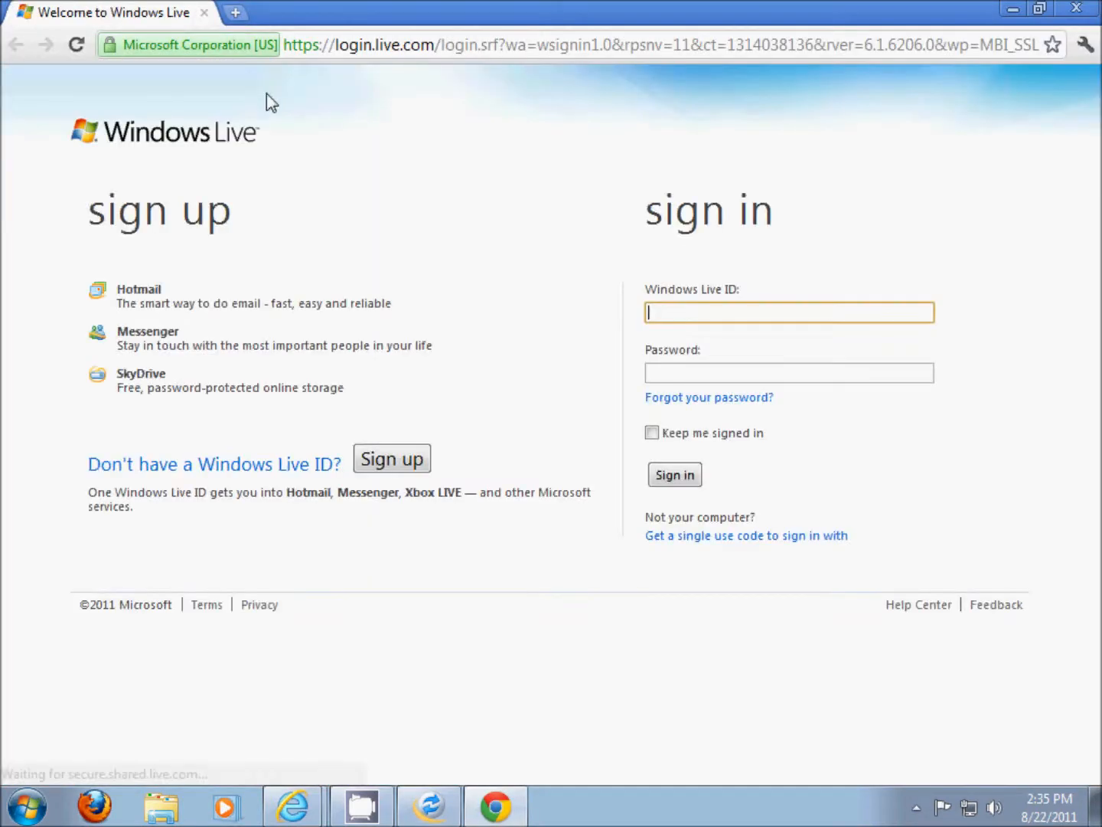
{"action": "left_click", "coordinate": [1090, 11]}
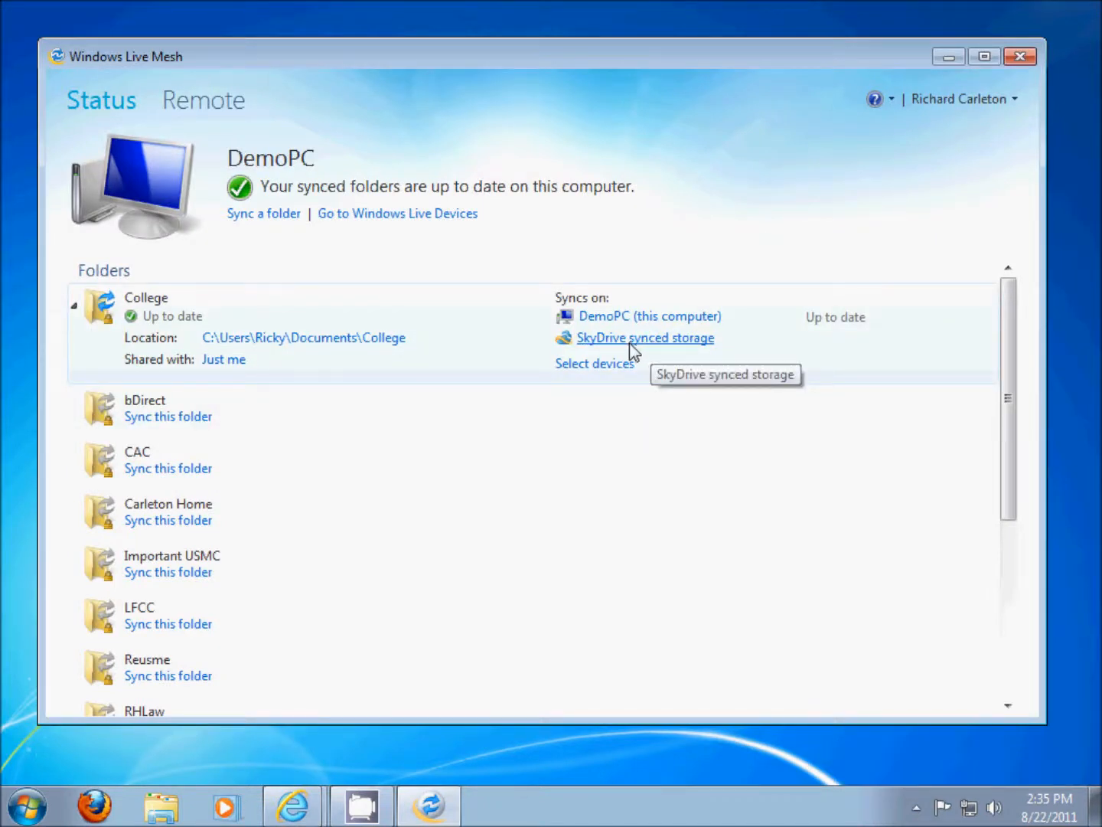
Switch to the Internet Explorer window and close the Windows Live Essentials 2011 page
{"action": "mouse_move", "coordinate": [293, 806]}
{"action": "left_click", "coordinate": [322, 720]}
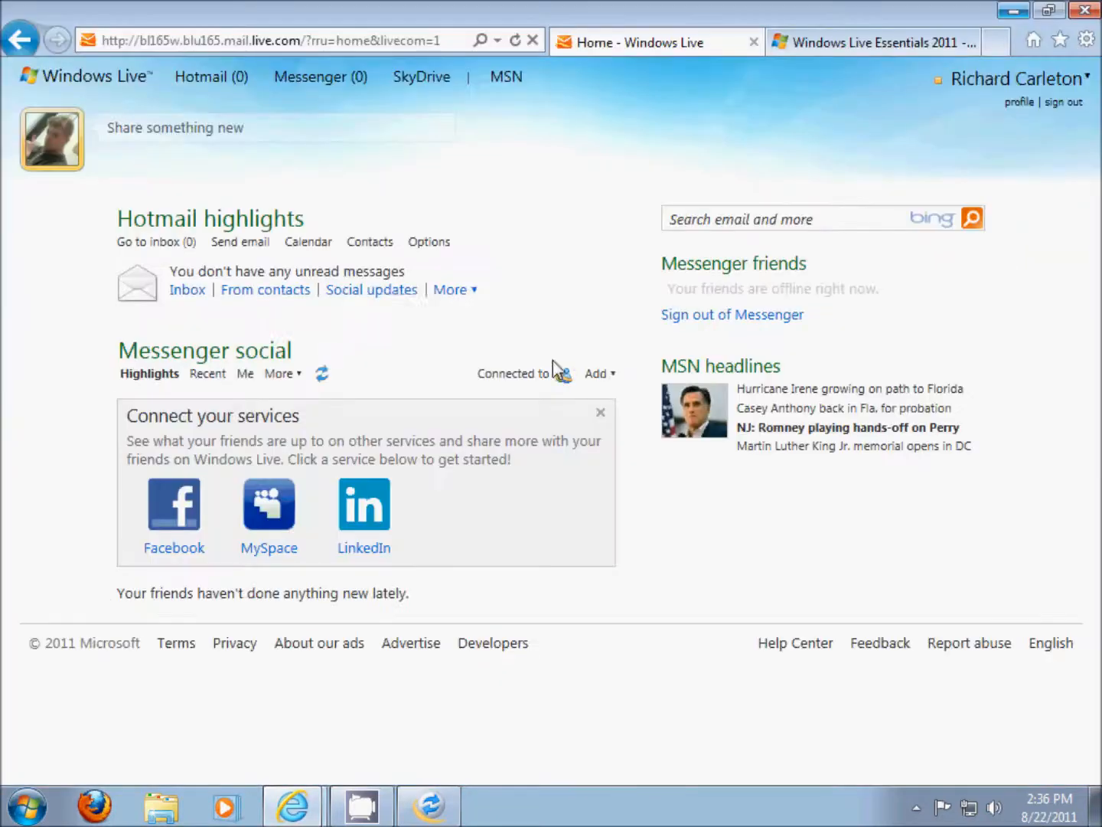
{"action": "left_click", "coordinate": [920, 44]}
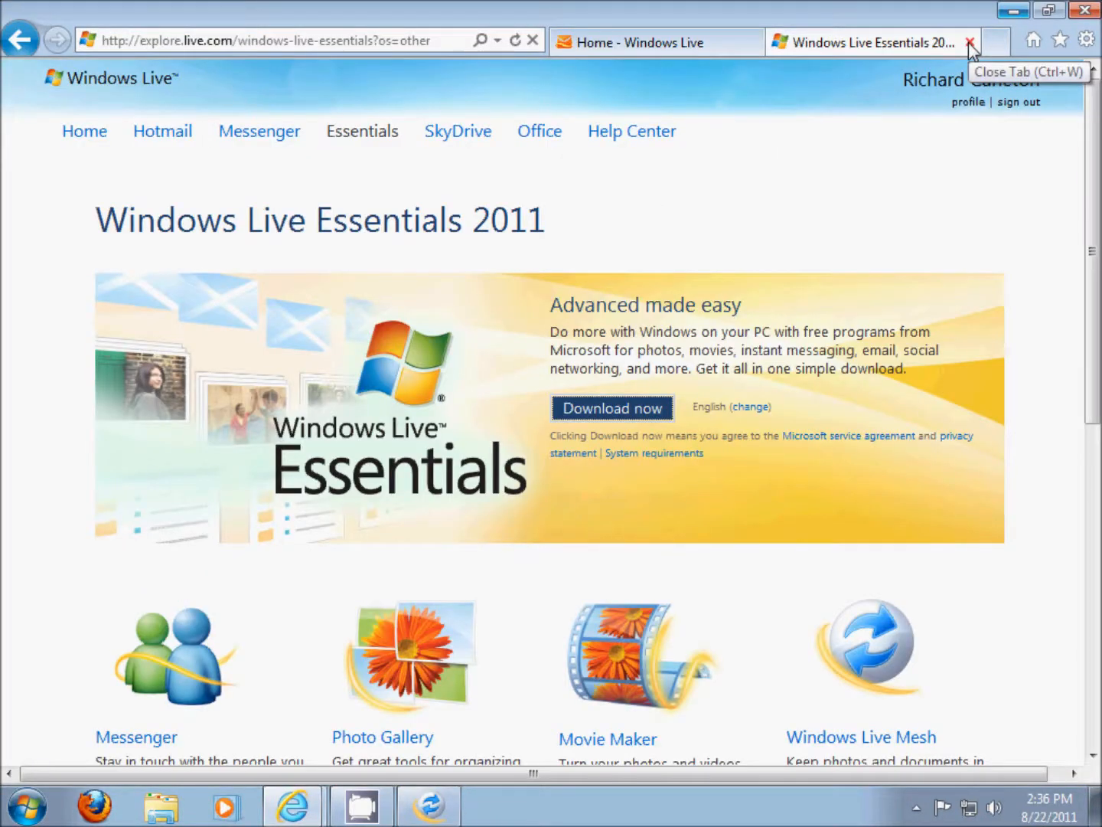
{"action": "left_click", "coordinate": [970, 43]}
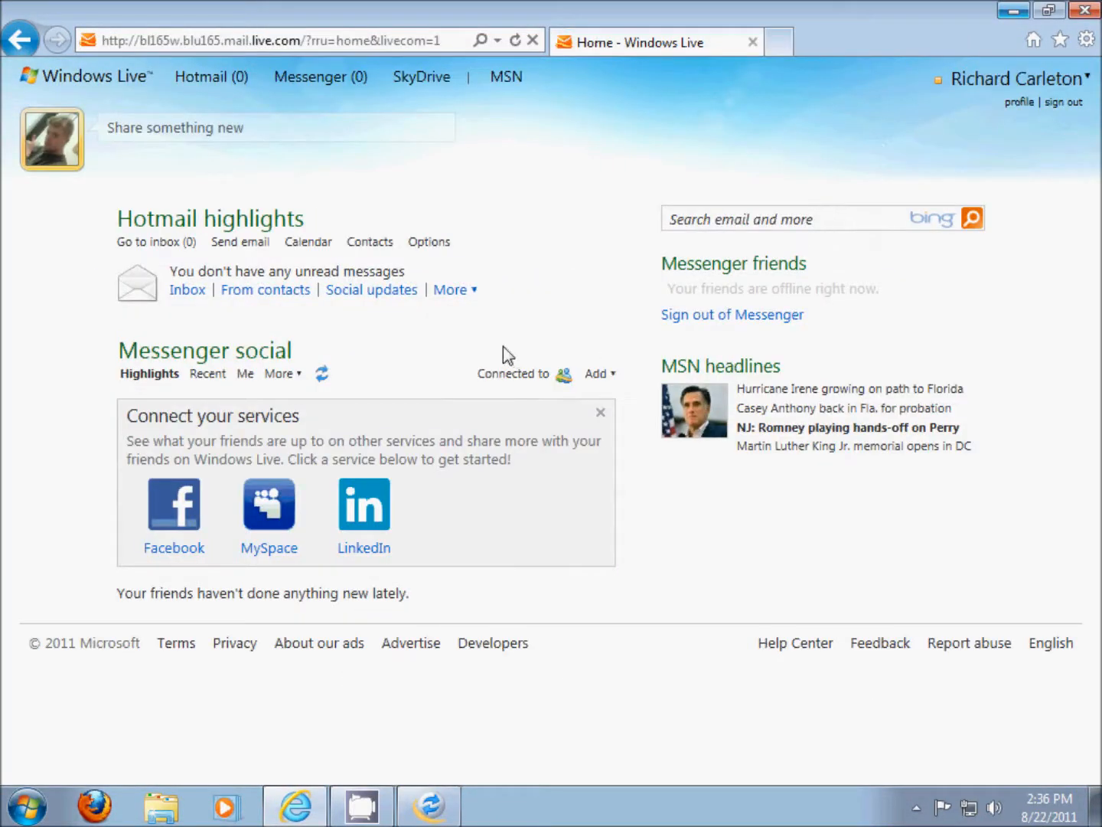
Go to SkyDrive, view its synced folders and open the College folder in SkyDrive synced storage
{"action": "left_click", "coordinate": [427, 85]}
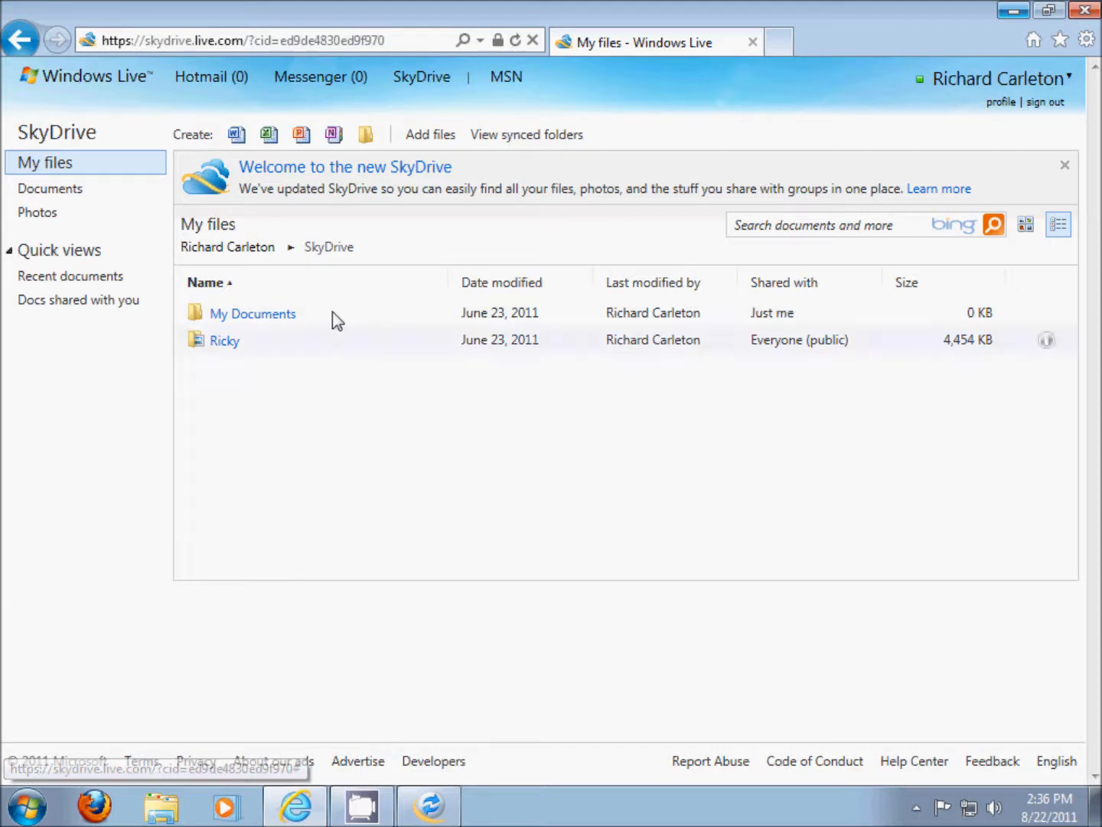
{"action": "left_click", "coordinate": [522, 135]}
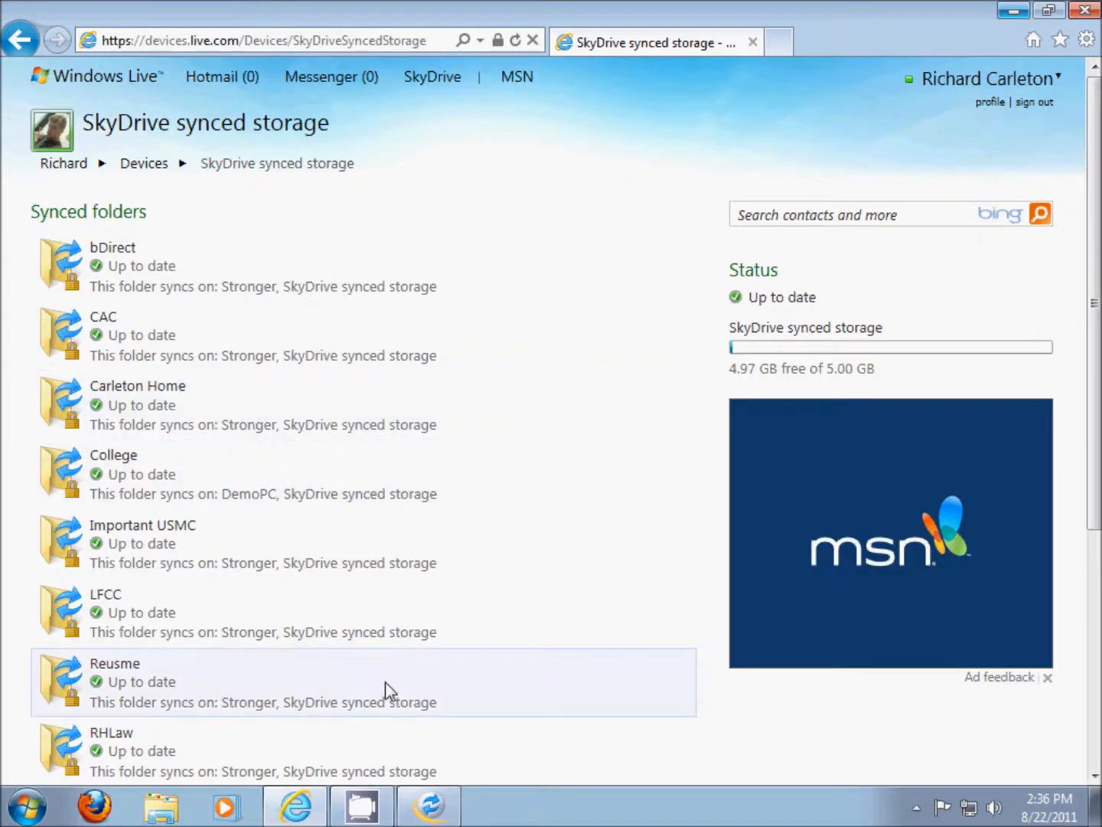
{"action": "scroll", "coordinate": [418, 625], "scroll_direction": "down", "scroll_amount": 3}
{"action": "left_click", "coordinate": [434, 818]}
{"action": "scroll", "coordinate": [440, 490], "scroll_direction": "down", "scroll_amount": 5}
{"action": "scroll", "coordinate": [437, 488], "scroll_direction": "up", "scroll_amount": 5}
{"action": "left_click", "coordinate": [951, 59]}
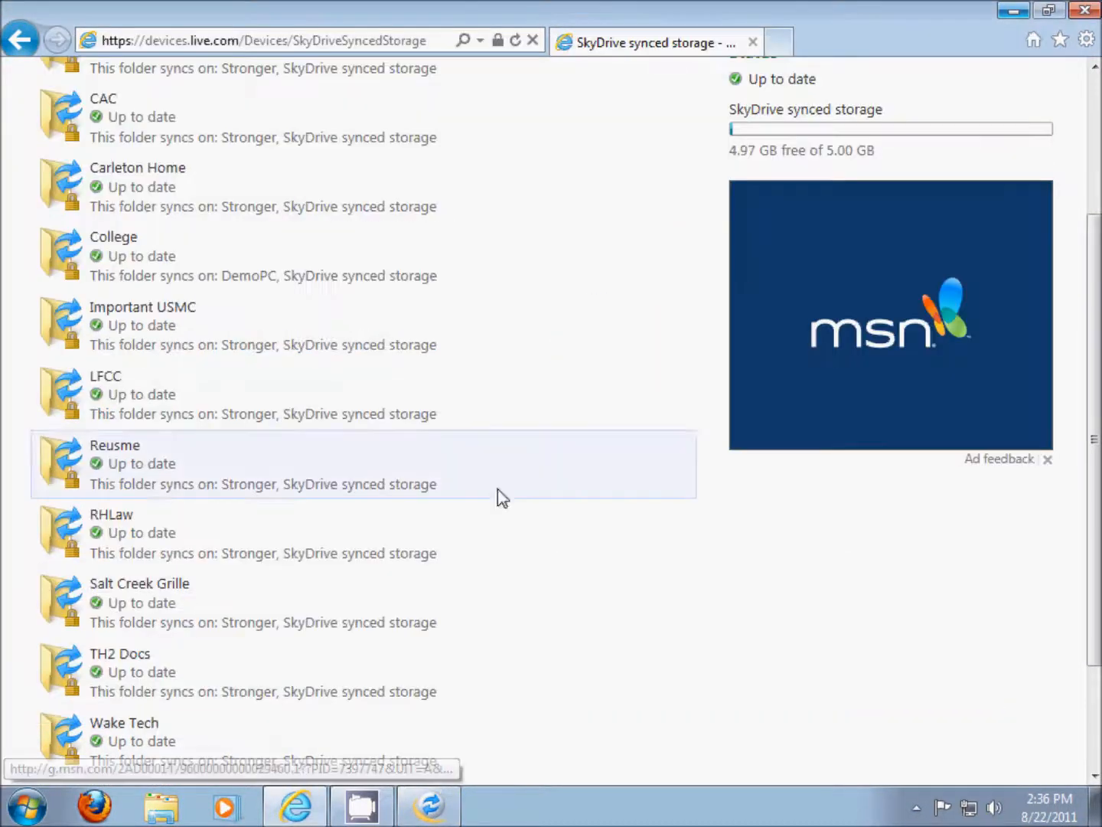
{"action": "left_click", "coordinate": [121, 243]}
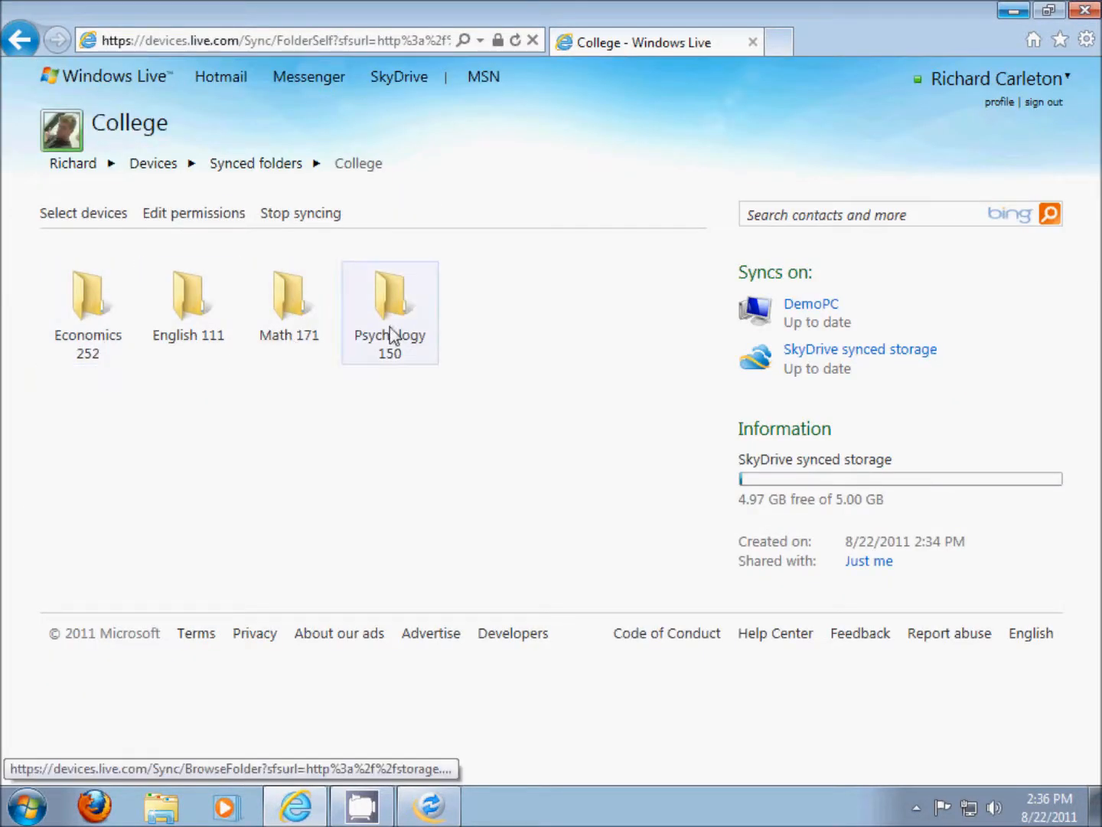
In Windows Explorer, browse the Documents library through College and English 111 to the Syllabus folder
{"action": "left_click", "coordinate": [160, 808]}
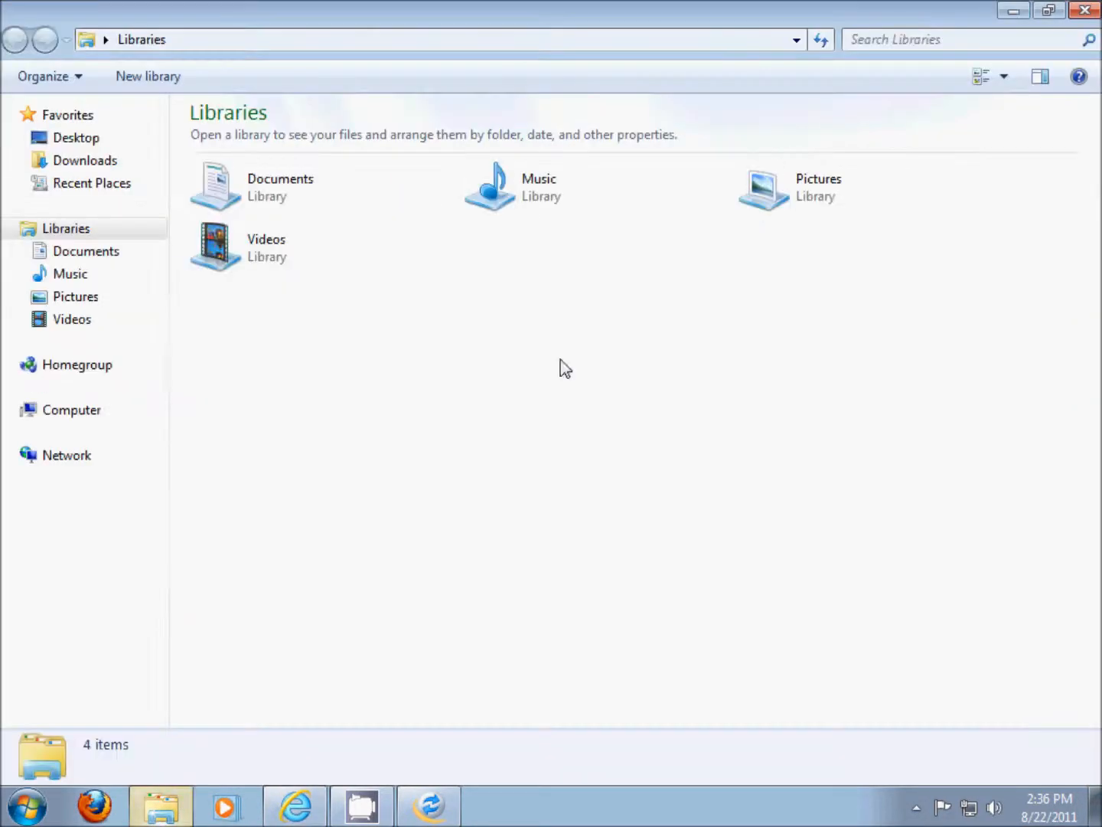
{"action": "double_click", "coordinate": [250, 196]}
{"action": "left_click", "coordinate": [271, 209]}
{"action": "double_click", "coordinate": [273, 206]}
{"action": "left_click", "coordinate": [274, 223]}
{"action": "double_click", "coordinate": [274, 222]}
{"action": "double_click", "coordinate": [237, 201]}
Arrange the browser and Windows Explorer side by side and open the online English 111 Syllabus folder for comparison
{"action": "left_click_drag", "start_coordinate": [381, 40], "coordinate": [1101, 115]}
{"action": "left_click_drag", "start_coordinate": [253, 8], "coordinate": [0, 101]}
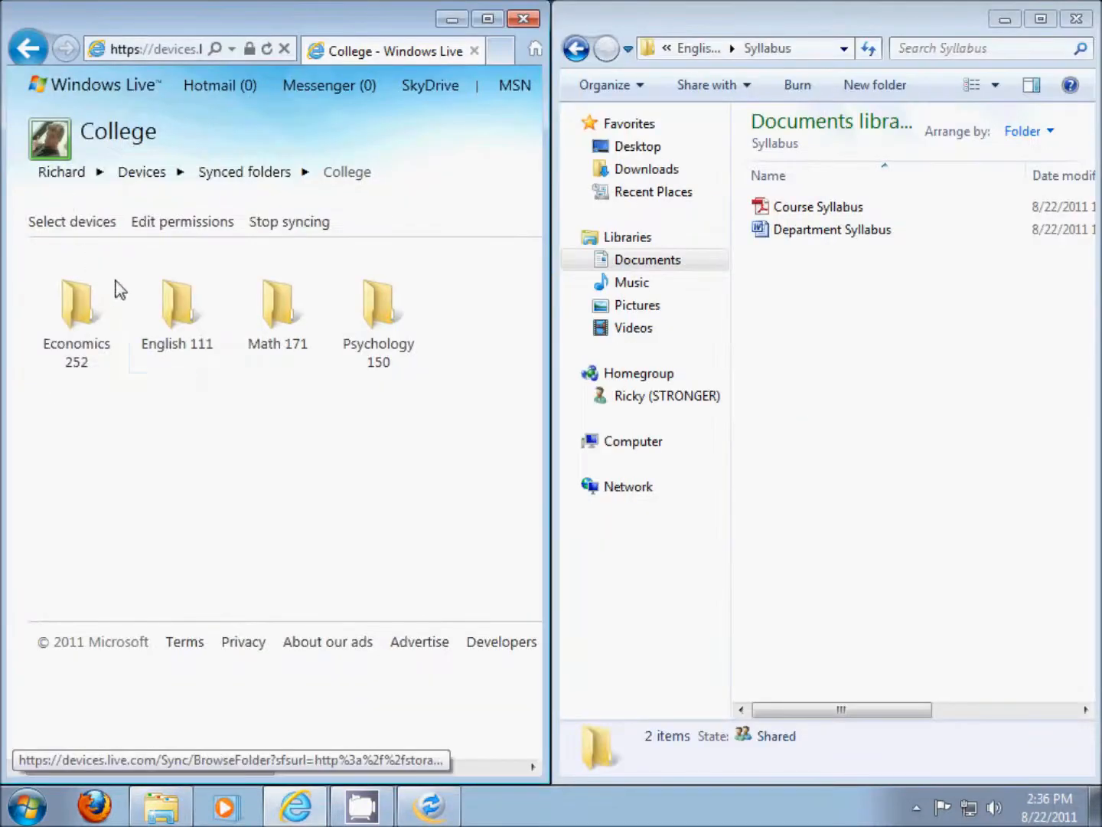
{"action": "left_click", "coordinate": [172, 310]}
{"action": "left_click", "coordinate": [63, 289]}
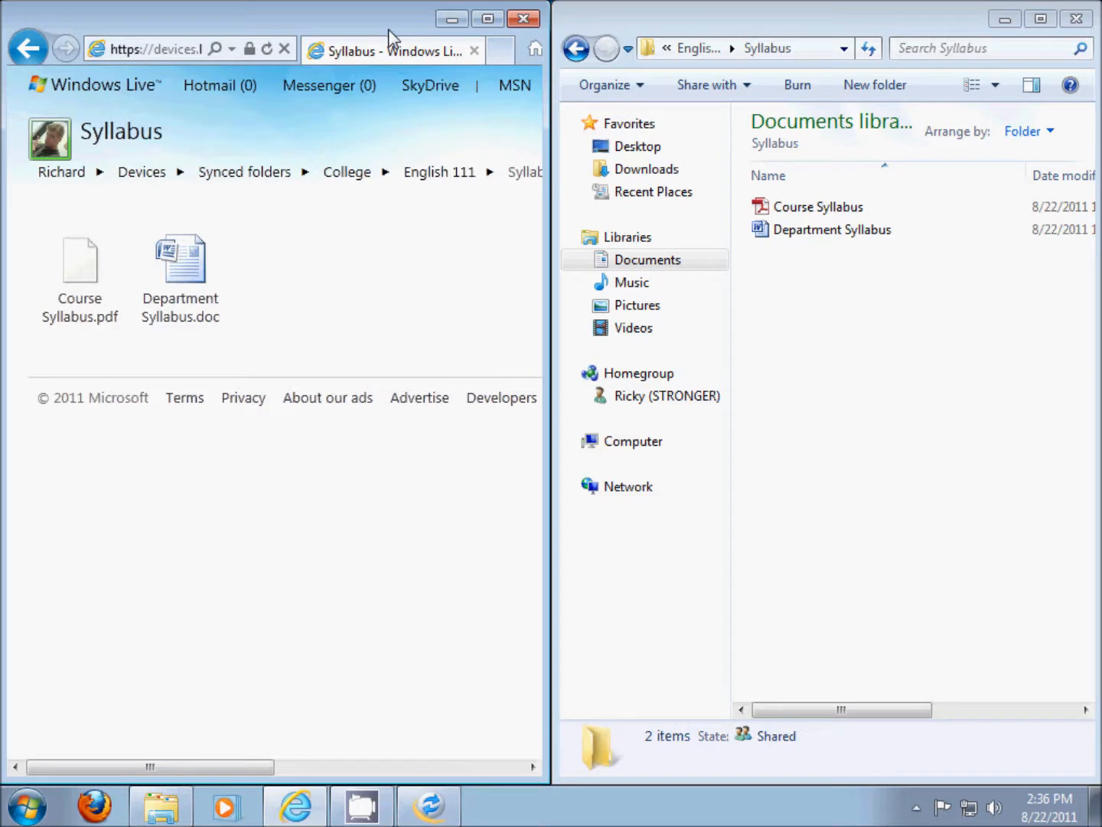
Open DB 1.2.docx from the online English 111 Week 1 folder in Word, view its text and close it
{"action": "left_click", "coordinate": [440, 174]}
{"action": "left_click", "coordinate": [196, 282]}
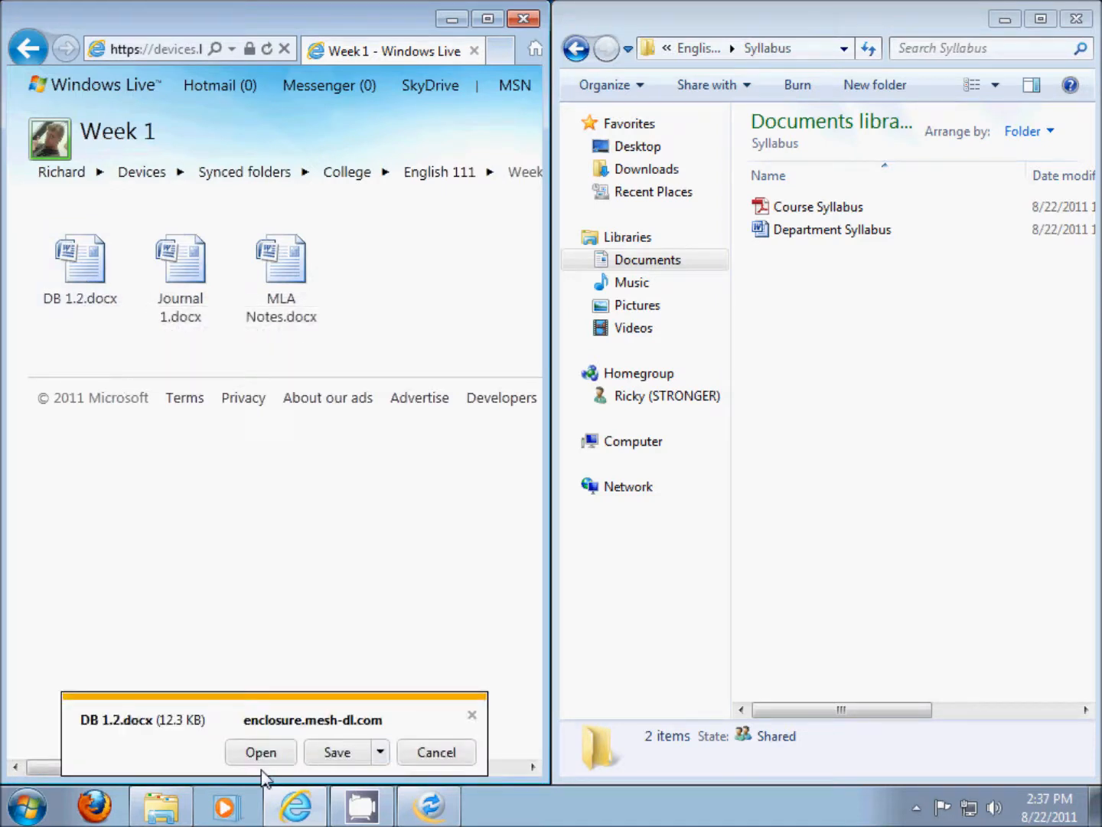
{"action": "left_click", "coordinate": [261, 753]}
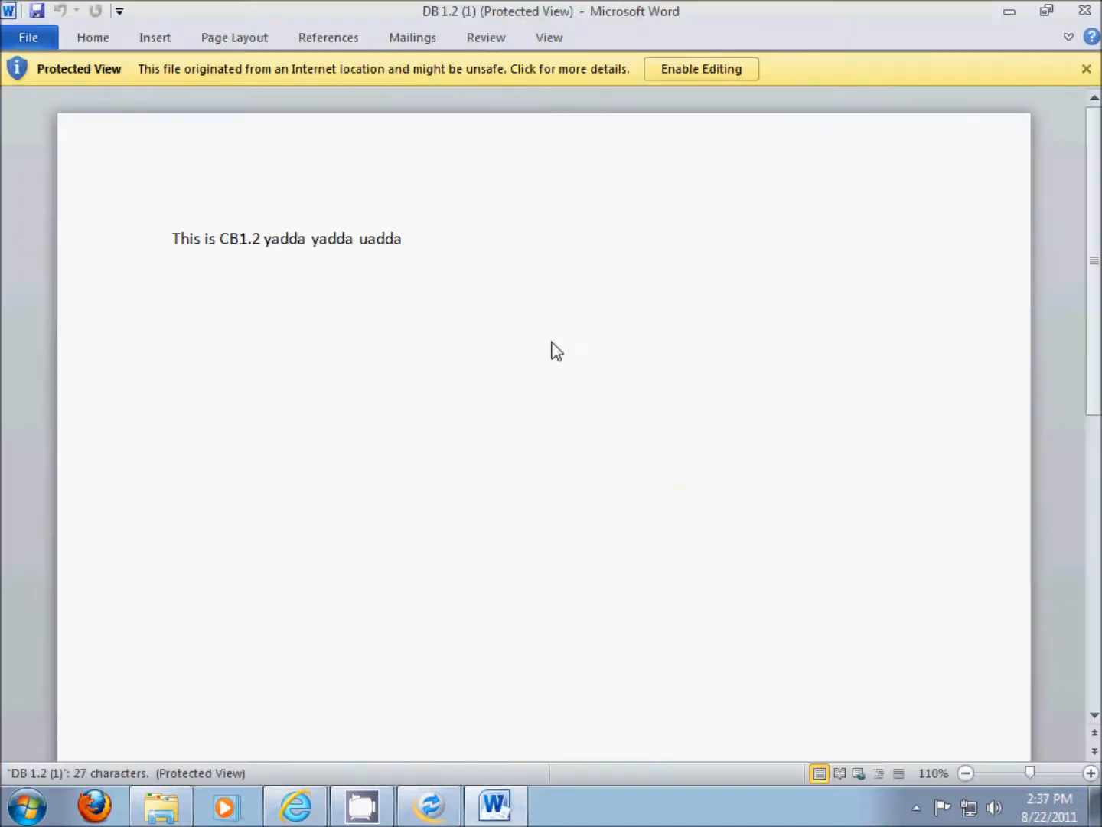
{"action": "left_click", "coordinate": [124, 266]}
{"action": "left_click", "coordinate": [689, 410]}
{"action": "left_click", "coordinate": [1085, 11]}
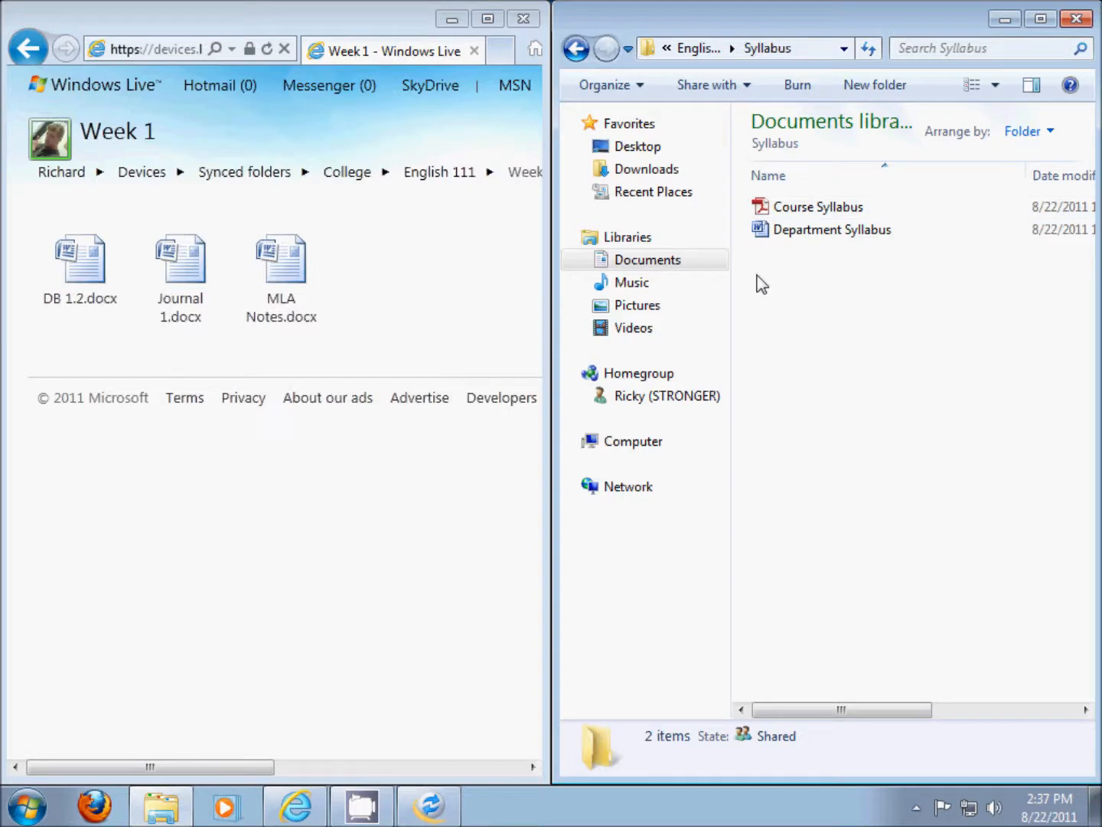
Open the local DB 1.2 document from College > English 111 > Week 1 in Documents and delete all its text
{"action": "left_click", "coordinate": [671, 263]}
{"action": "double_click", "coordinate": [809, 226]}
{"action": "left_click", "coordinate": [803, 231]}
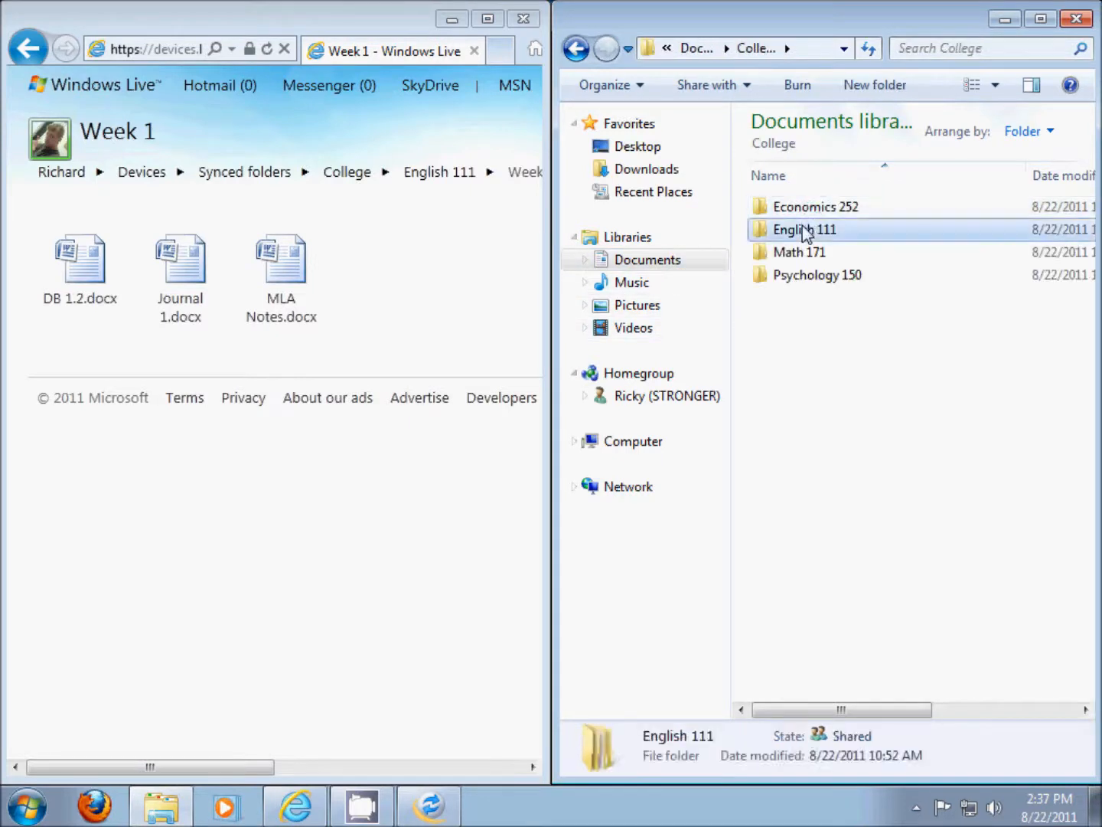
{"action": "double_click", "coordinate": [804, 231]}
{"action": "double_click", "coordinate": [803, 230]}
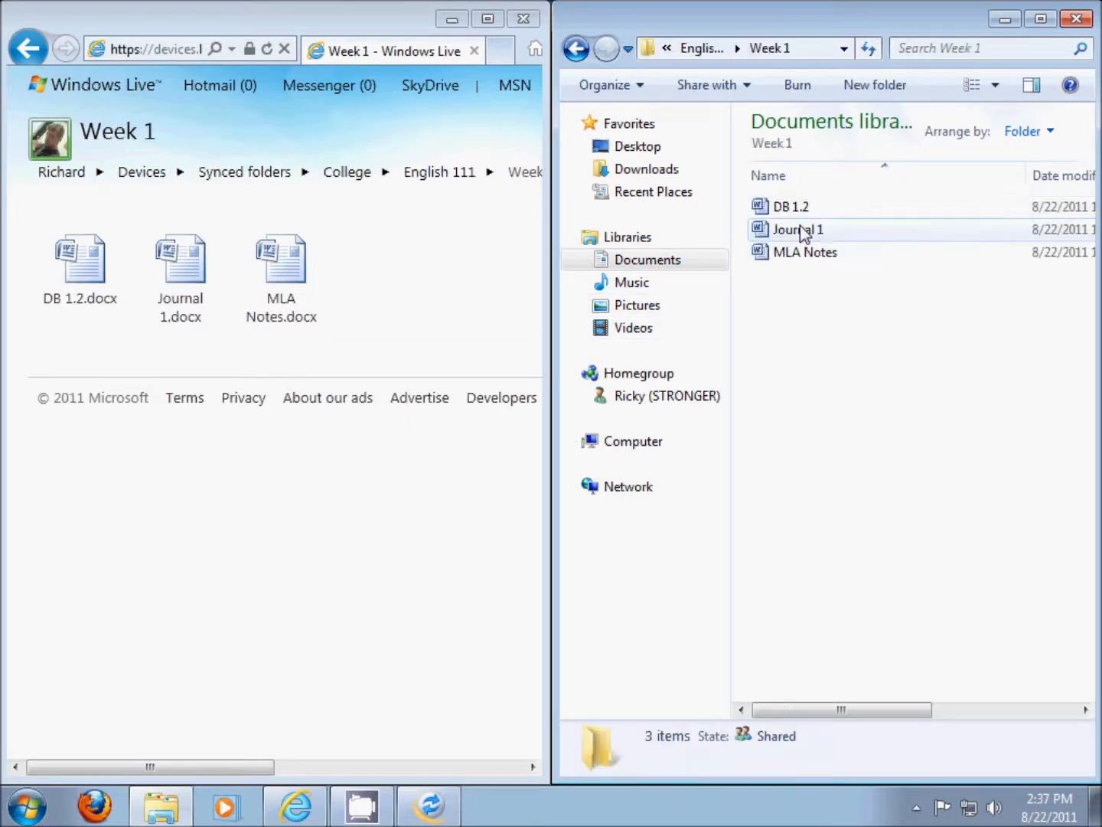
{"action": "double_click", "coordinate": [785, 213]}
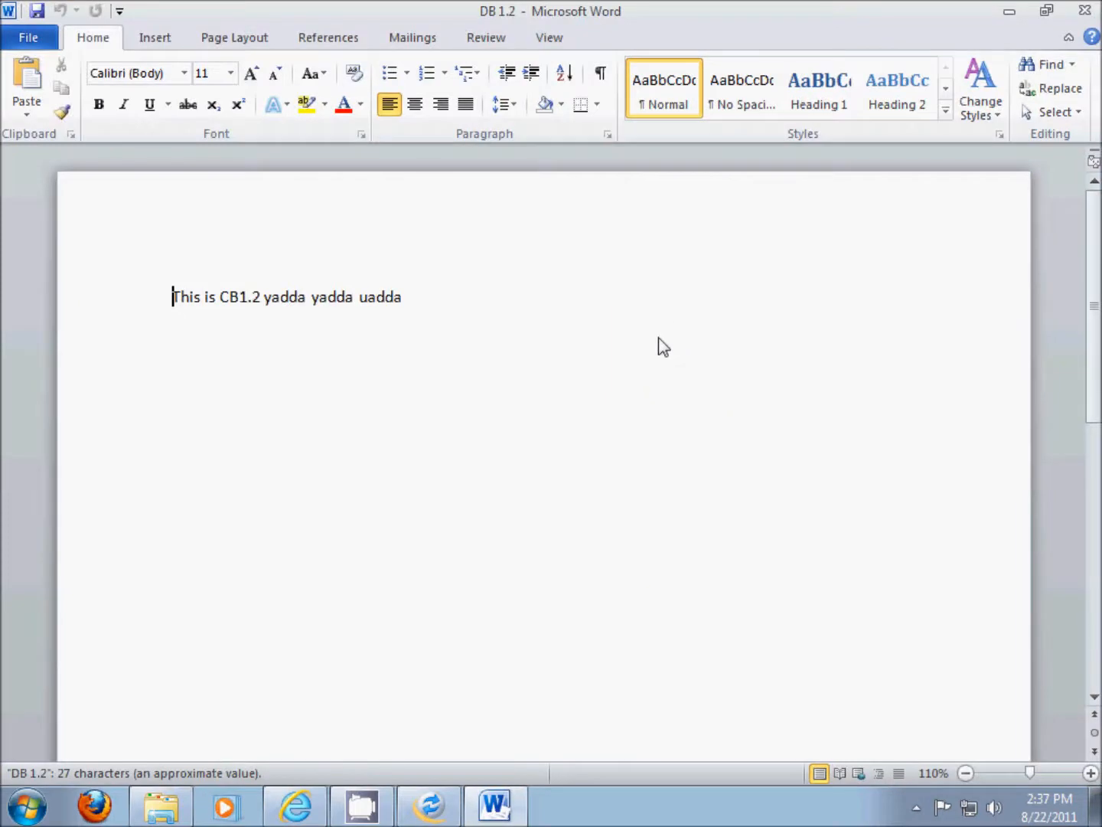
{"action": "left_click_drag", "start_coordinate": [660, 338], "coordinate": [1, 314]}
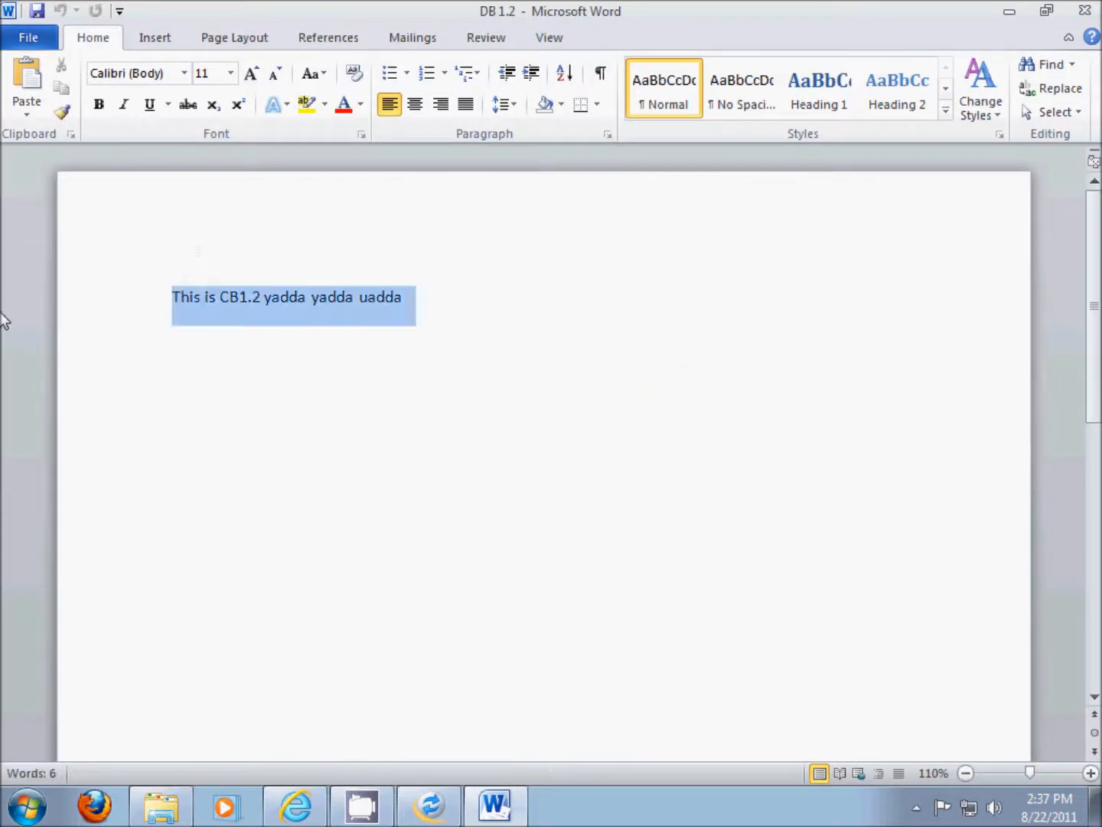
{"action": "key", "text": "Delete"}
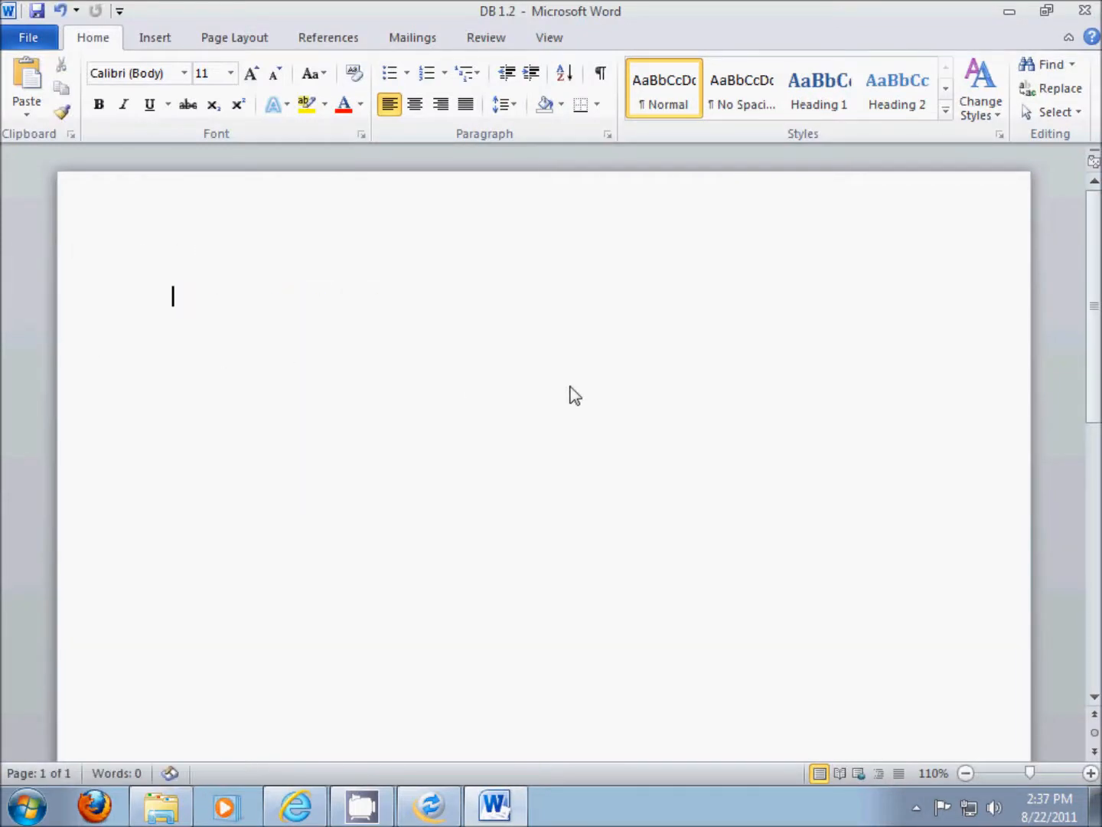
{"action": "left_click", "coordinate": [916, 808]}
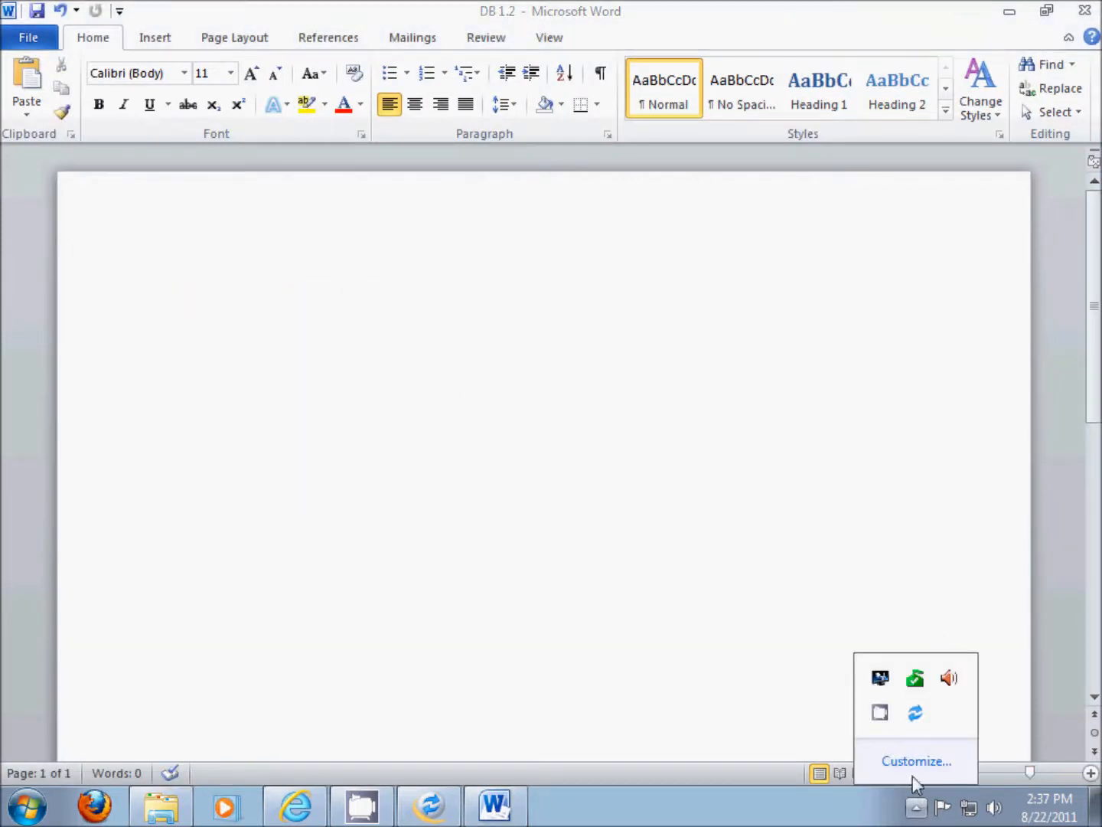
{"action": "right_click", "coordinate": [878, 717]}
{"action": "left_click", "coordinate": [925, 665]}
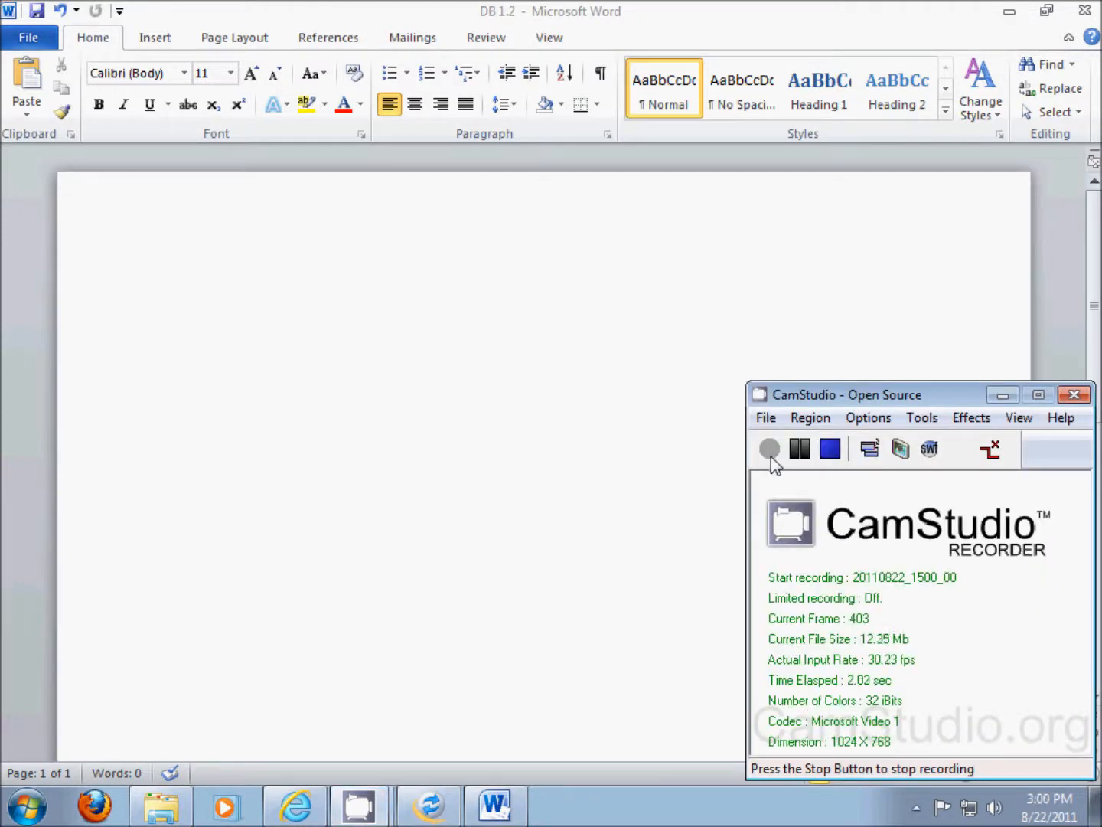
{"action": "left_click", "coordinate": [1004, 395]}
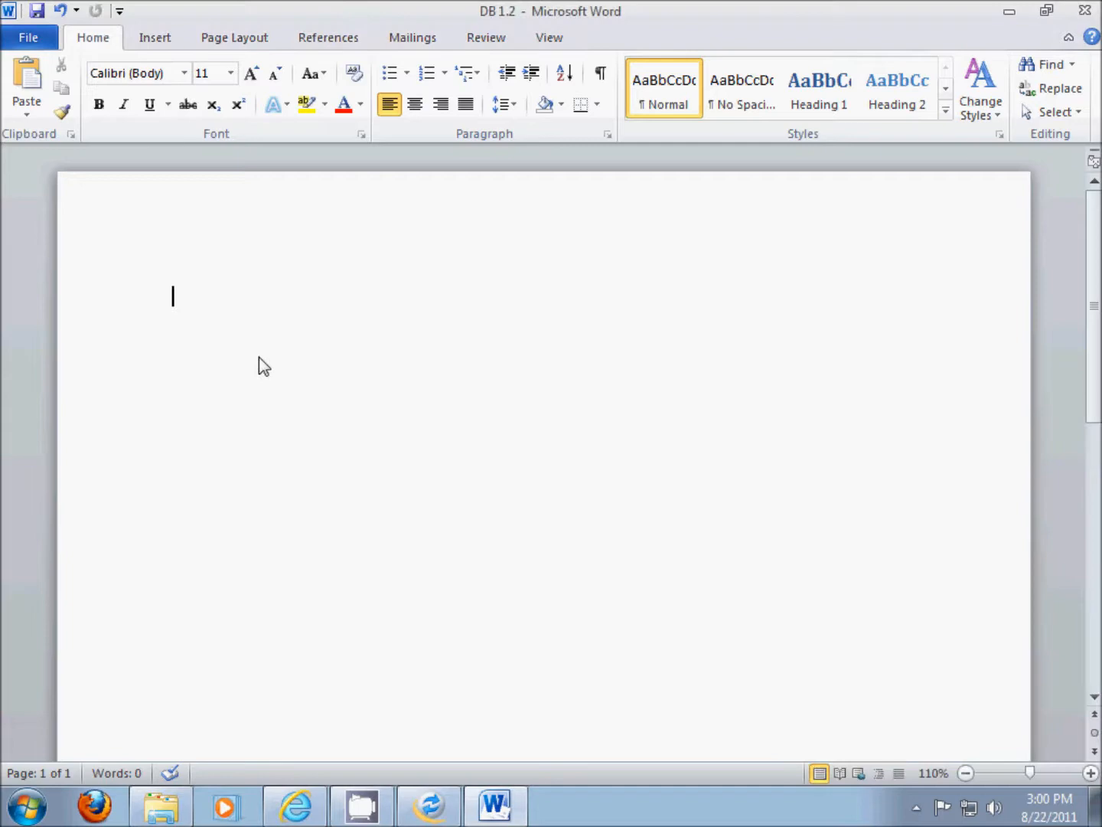
Close the DB 1.2 document with its changes saved and check the College folder's sync status in Windows Live Mesh
{"action": "left_click", "coordinate": [1085, 10]}
{"action": "left_click", "coordinate": [469, 451]}
{"action": "left_click", "coordinate": [782, 213]}
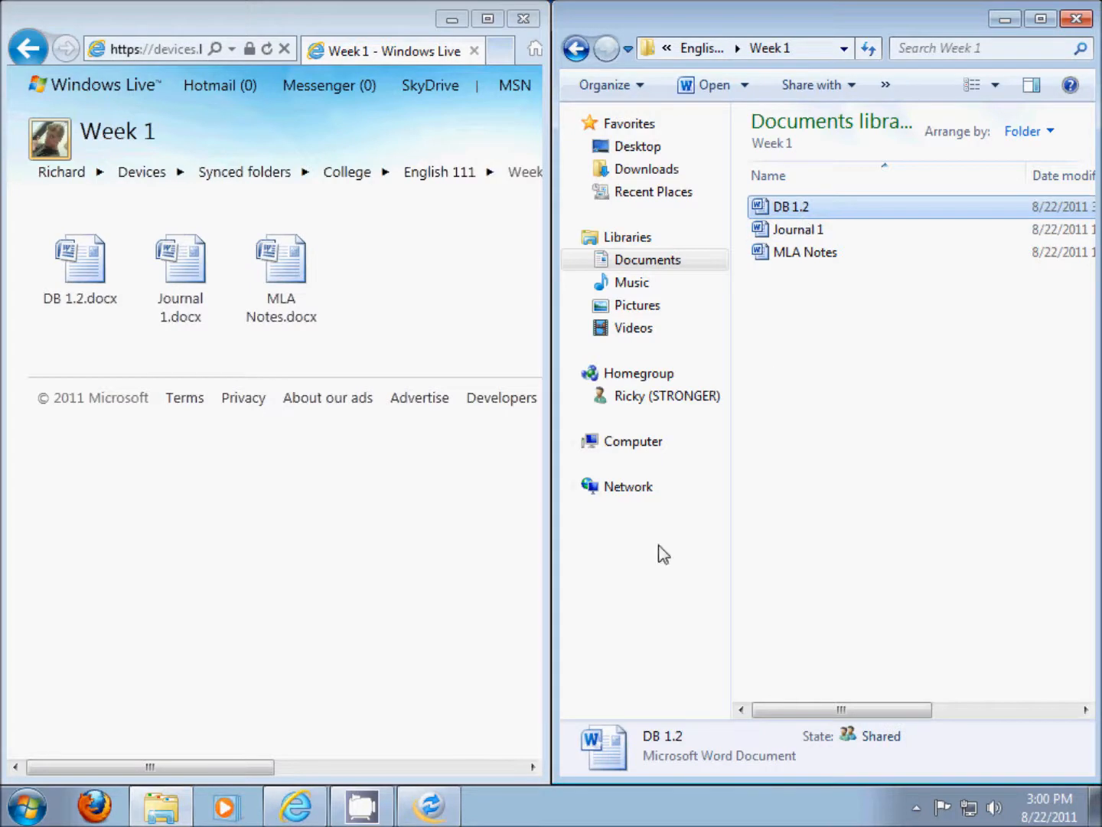
{"action": "left_click", "coordinate": [431, 805]}
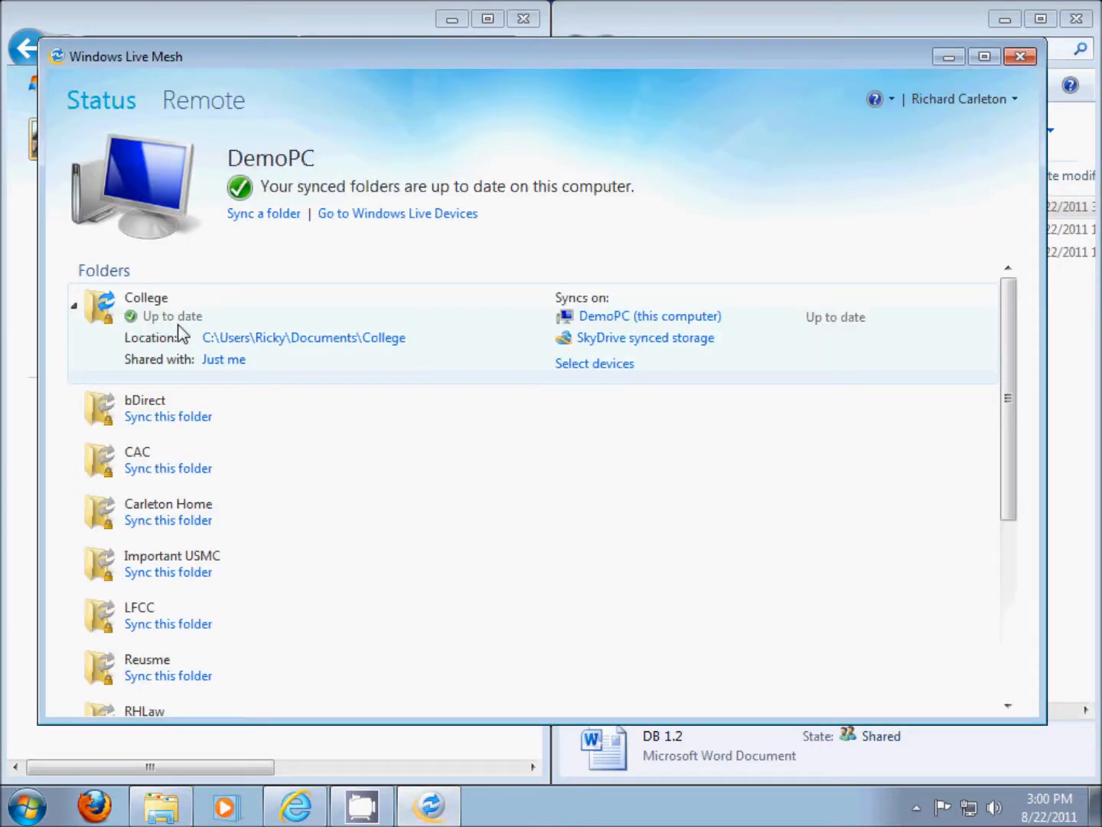
{"action": "left_click", "coordinate": [1021, 58]}
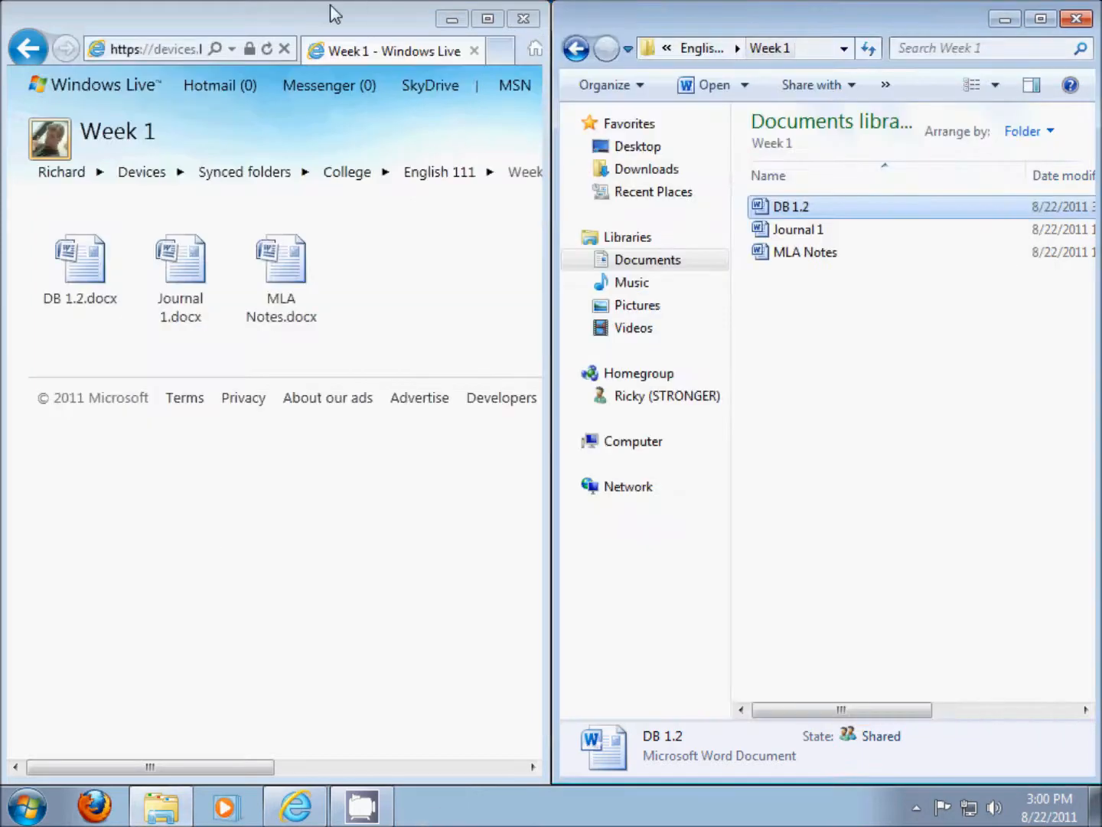
Maximize the browser, reload the online Week 1 folder through English 111 and check the content of DB 1.2.docx in Word
{"action": "left_click_drag", "start_coordinate": [300, 23], "coordinate": [302, 32]}
{"action": "double_click", "coordinate": [386, 57]}
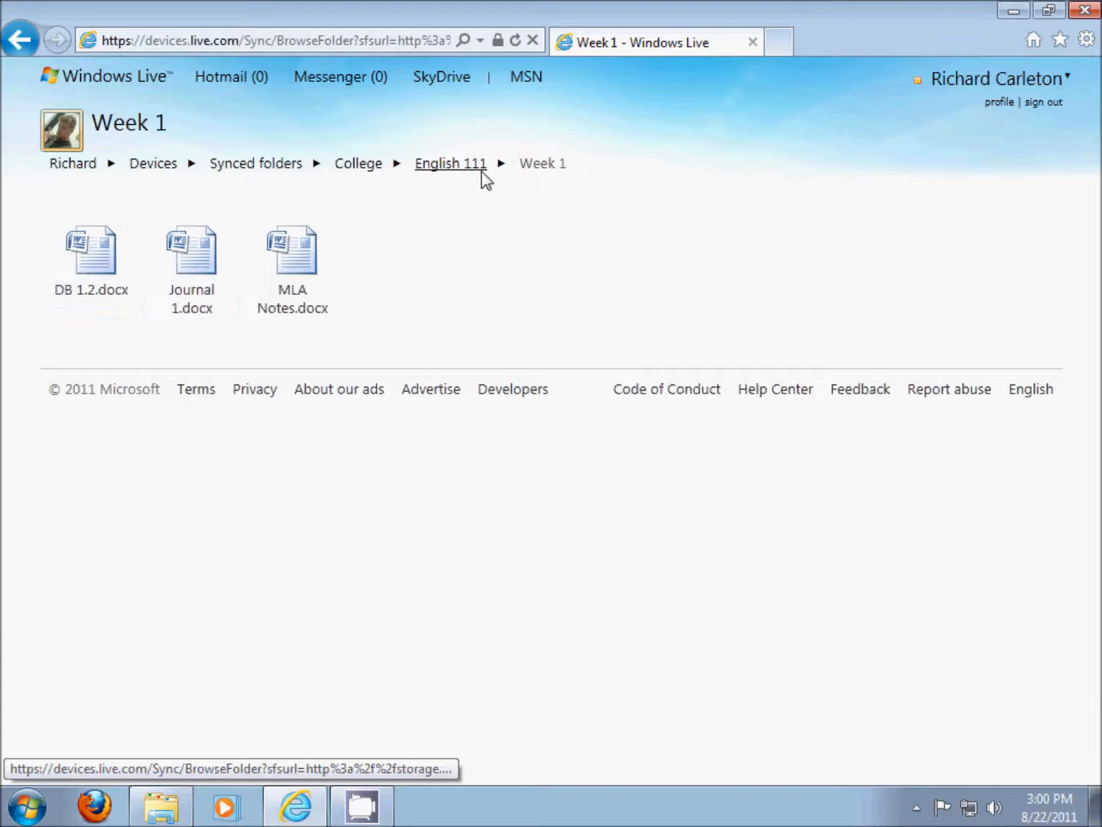
{"action": "left_click", "coordinate": [435, 173]}
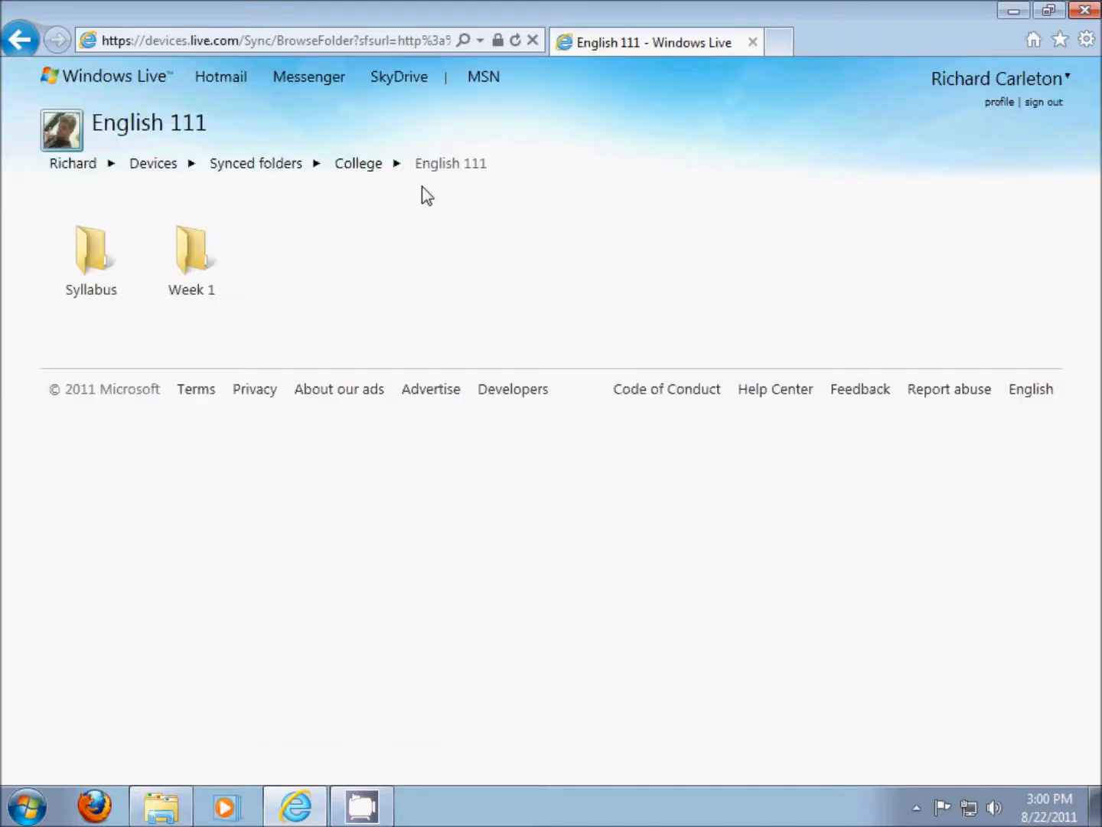
{"action": "left_click", "coordinate": [191, 259]}
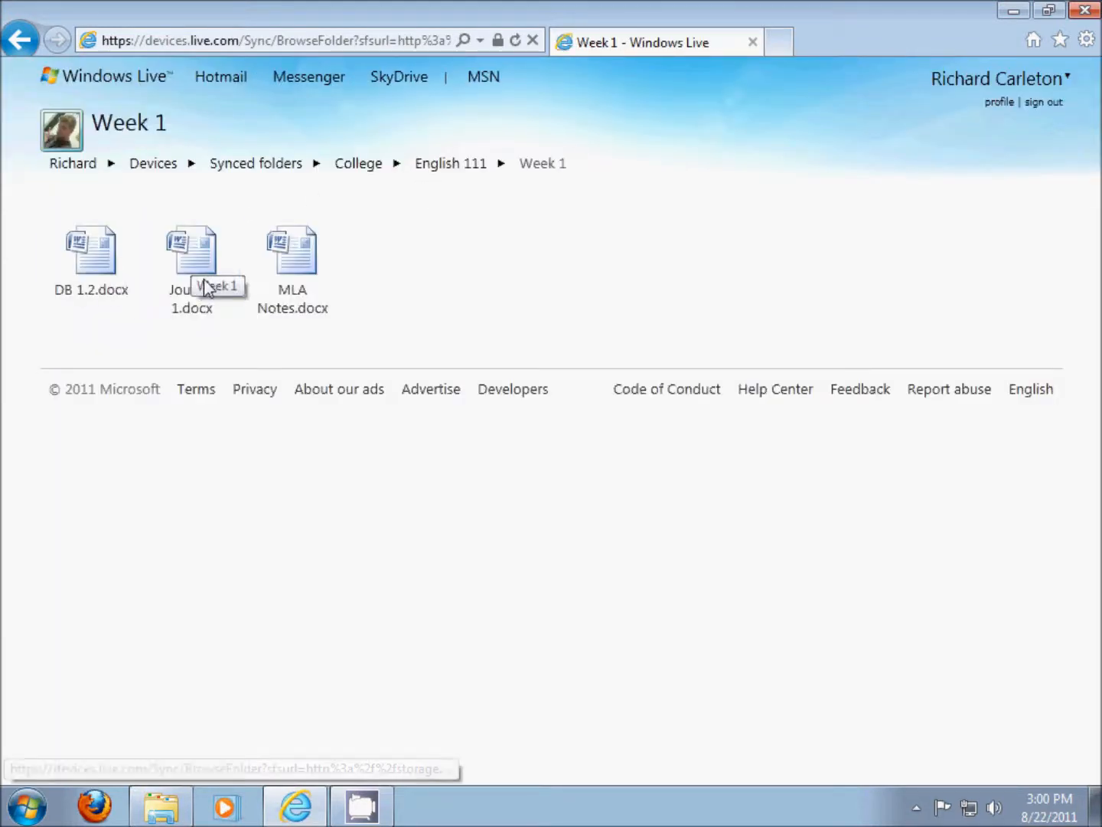
{"action": "left_click", "coordinate": [124, 294]}
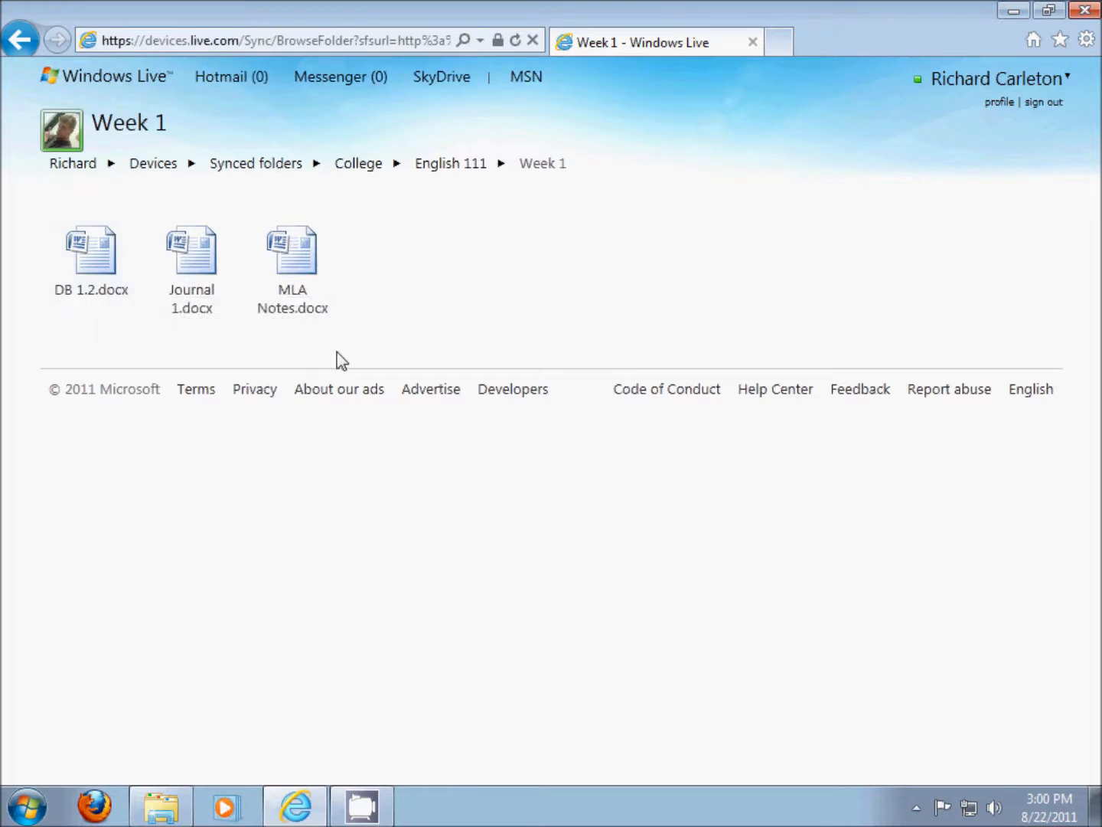
{"action": "left_click", "coordinate": [724, 761]}
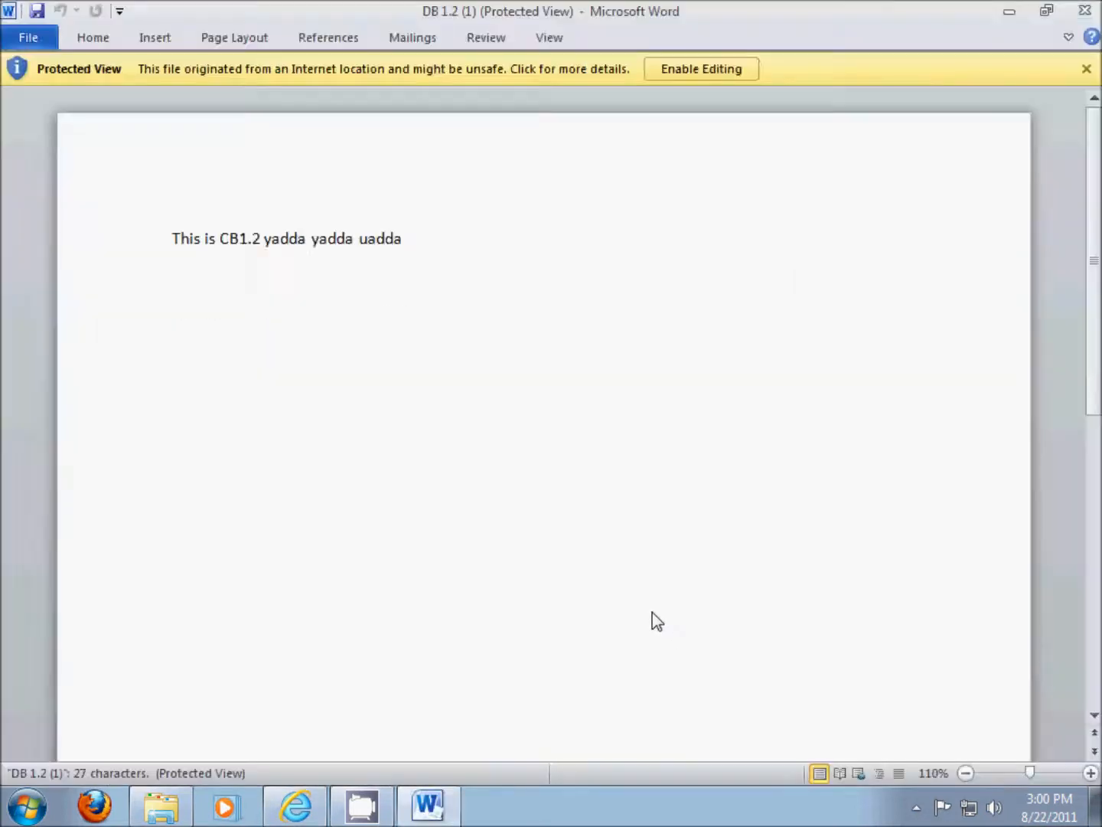
{"action": "left_click", "coordinate": [1084, 10]}
Re-enter the online Week 1 folder, check DB 1.2.docx again for the synced deletion, close it and return to English 111
{"action": "left_click", "coordinate": [457, 165]}
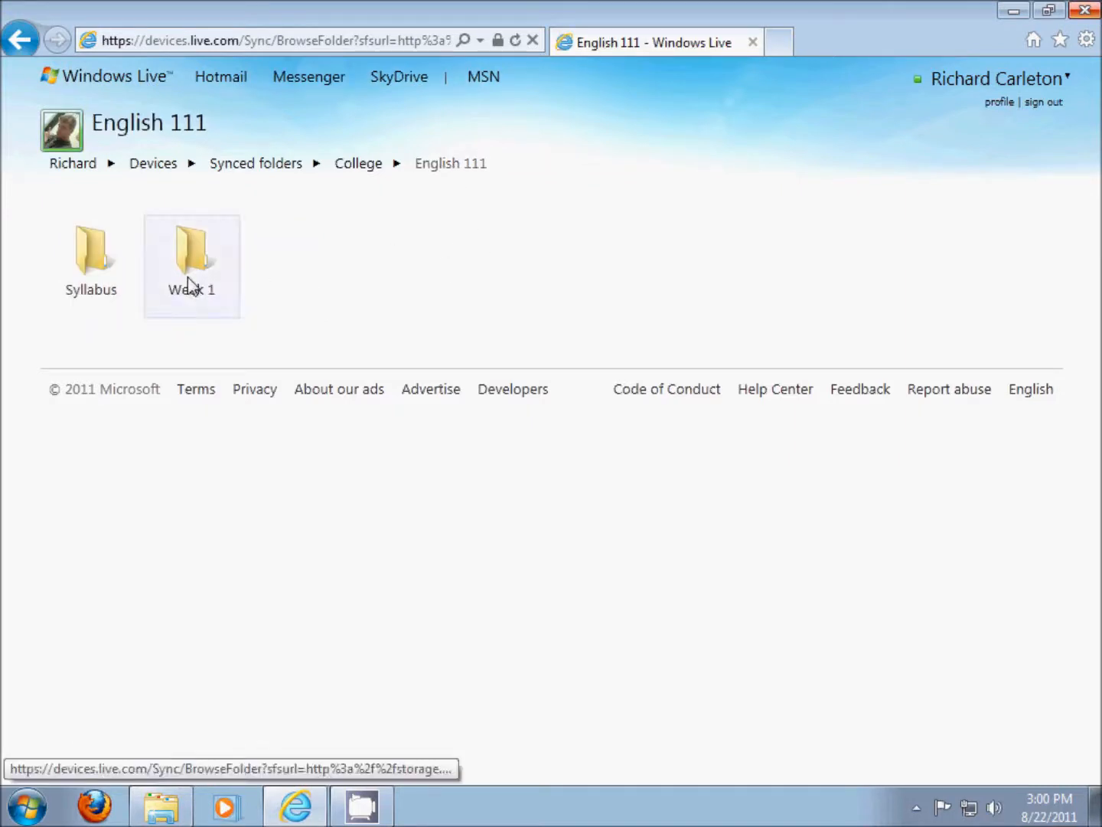
{"action": "left_click", "coordinate": [189, 282]}
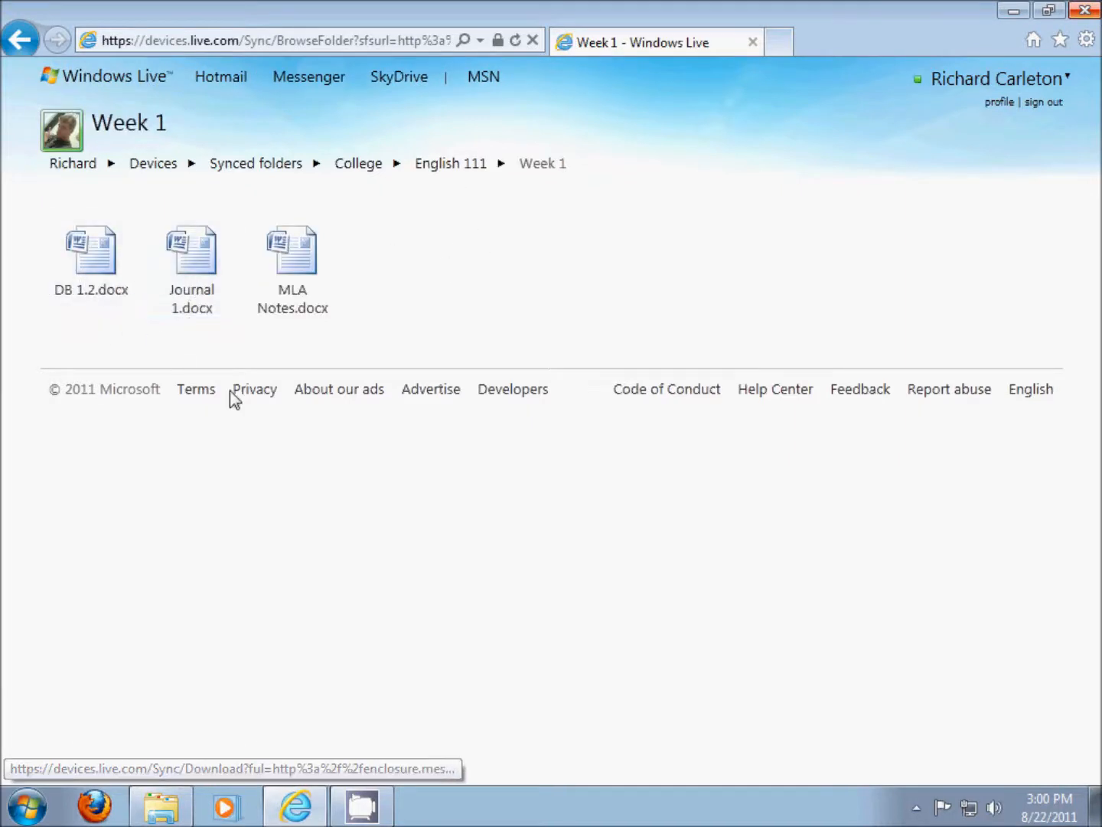
{"action": "left_click", "coordinate": [110, 280]}
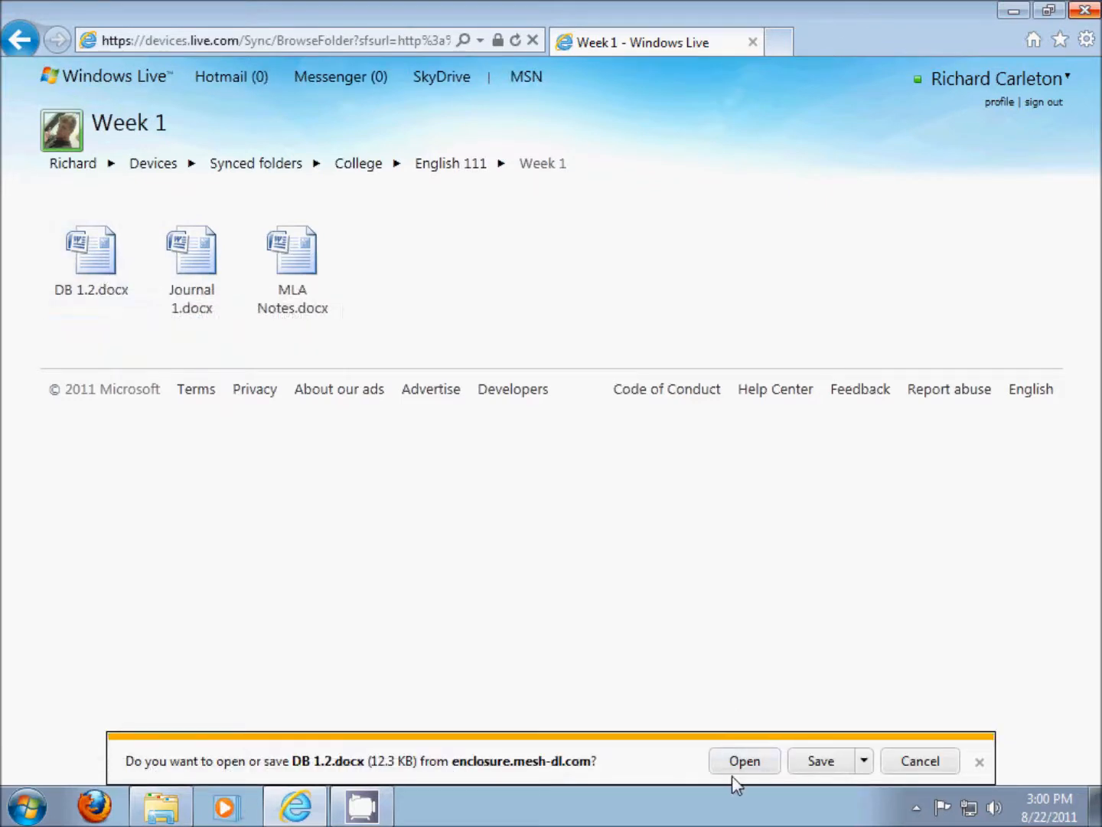
{"action": "left_click", "coordinate": [748, 761]}
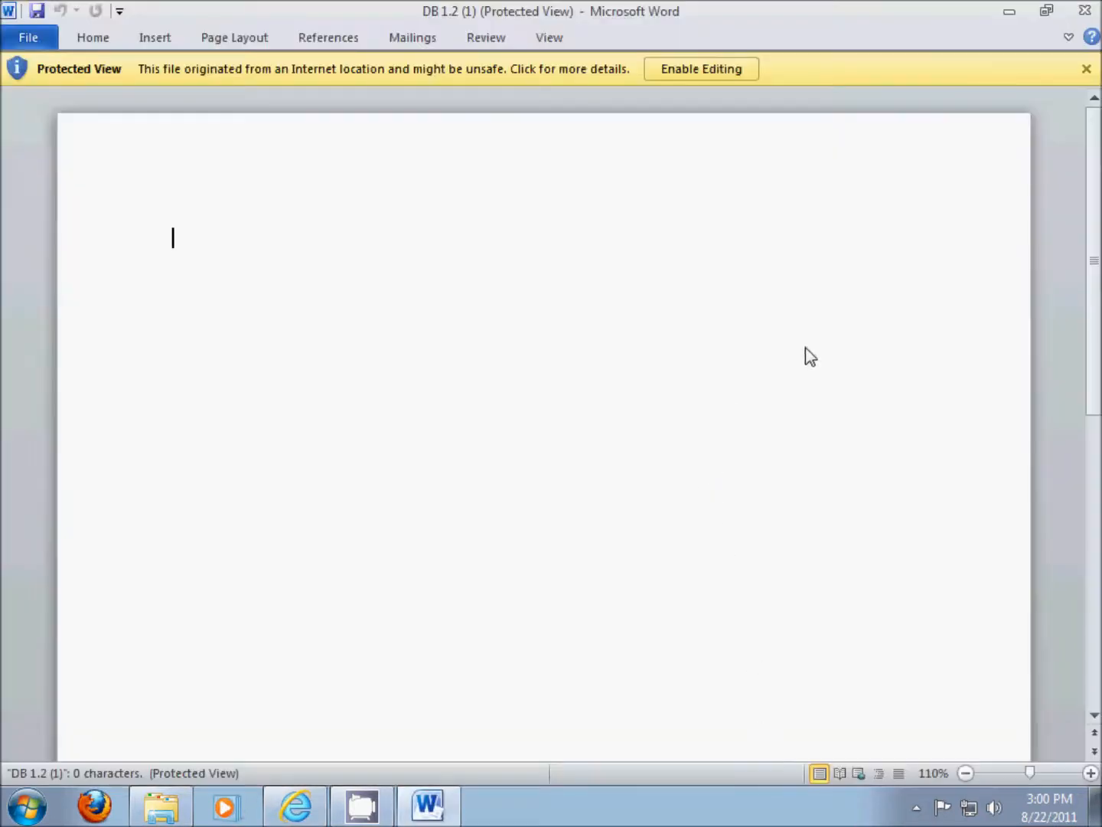
{"action": "left_click", "coordinate": [1096, 9]}
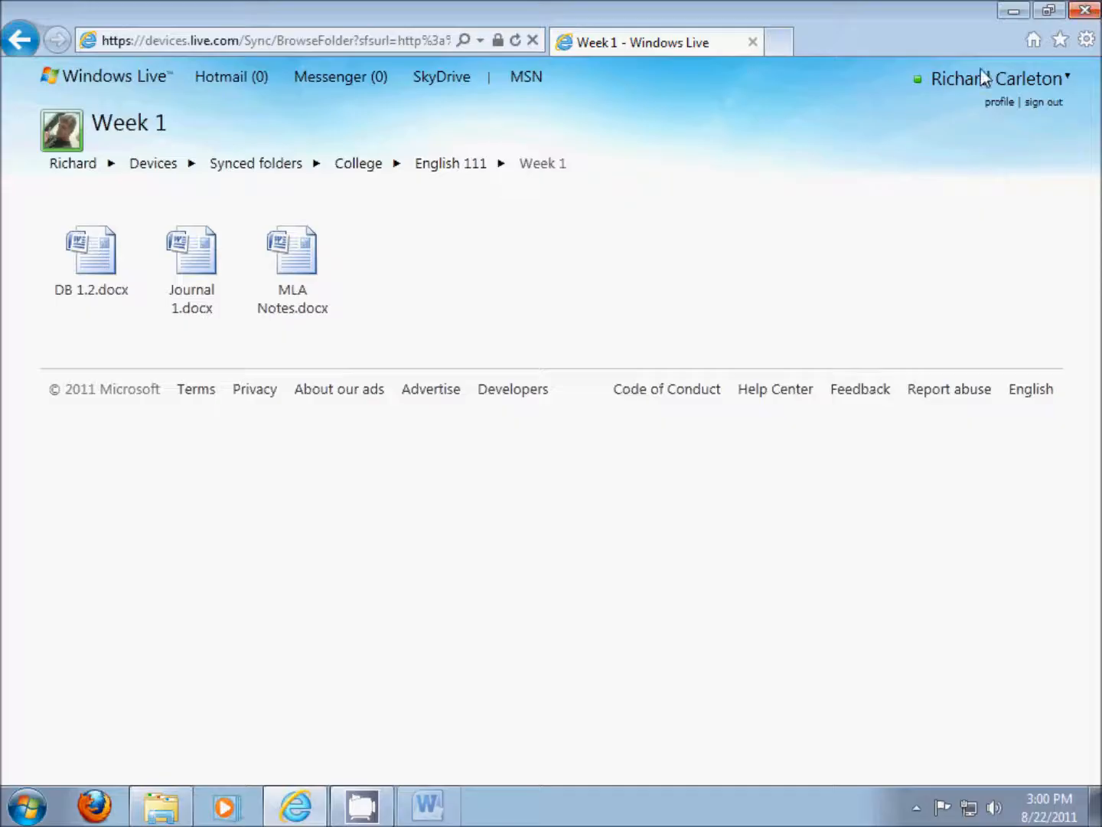
{"action": "left_click", "coordinate": [457, 167]}
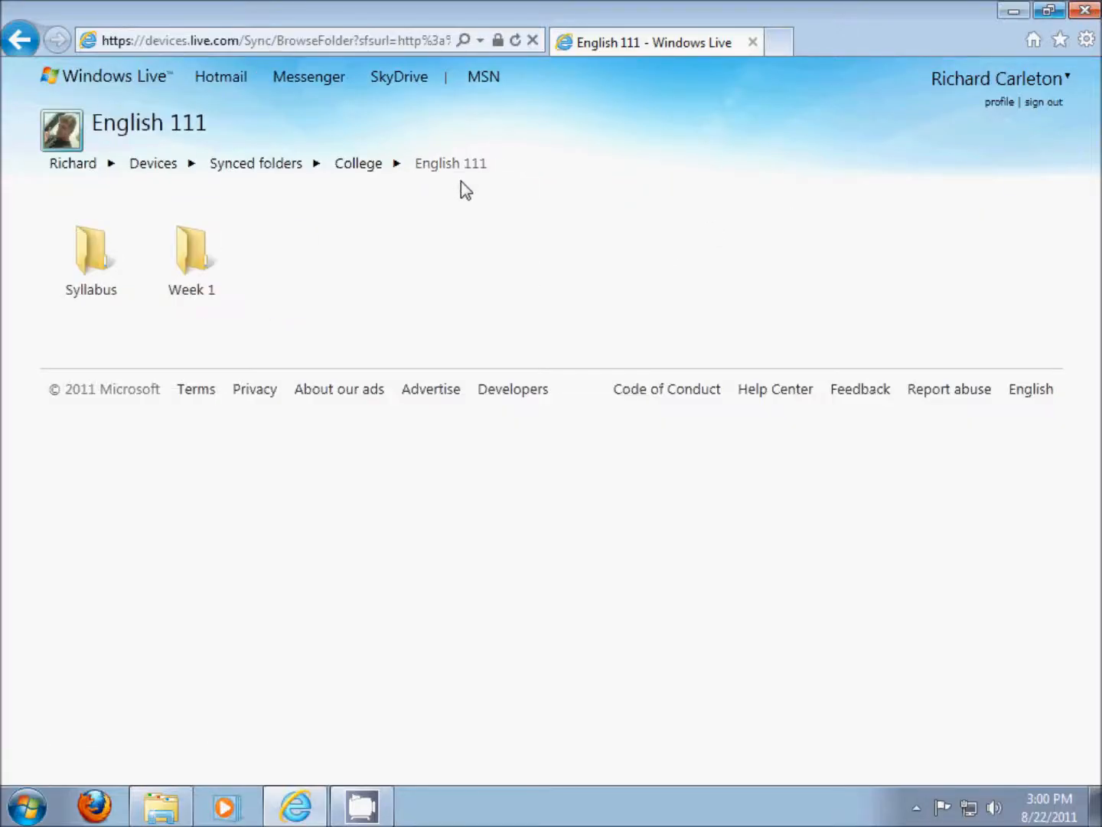
Minimize the browser, close the local Week 1 window and open the College folder in the Documents library
{"action": "left_click", "coordinate": [1081, 9]}
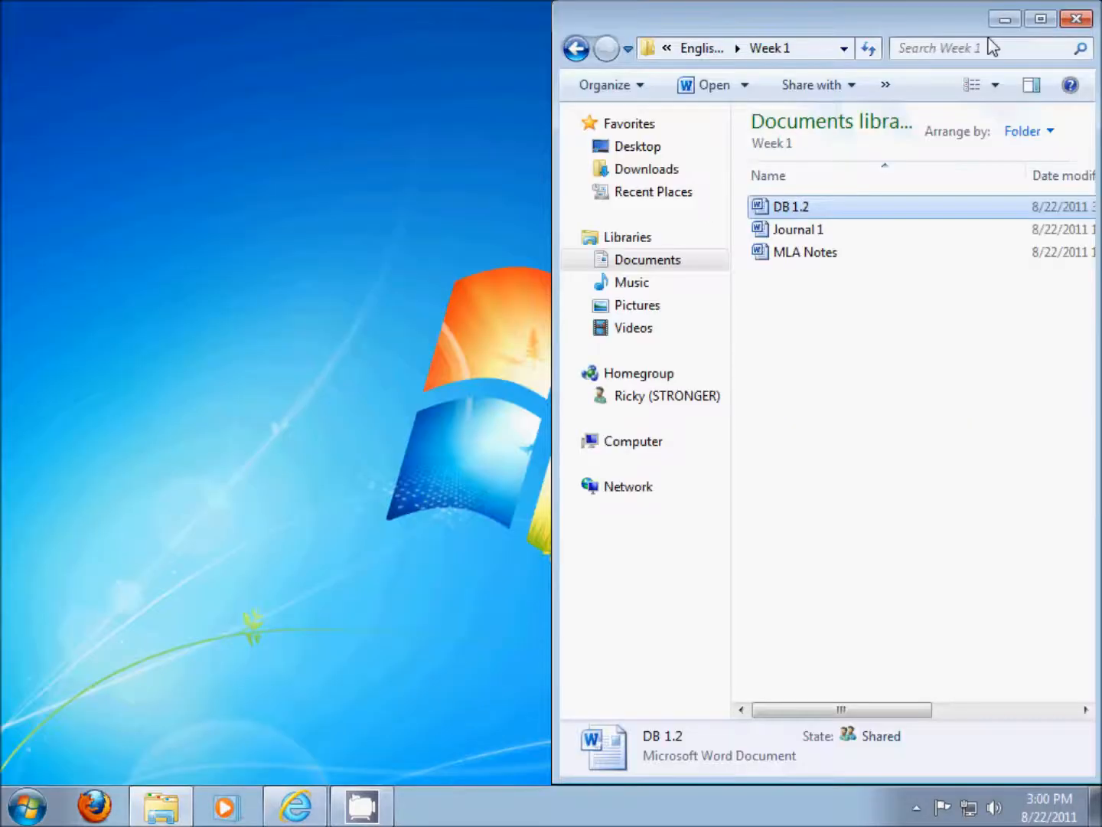
{"action": "left_click", "coordinate": [1078, 17]}
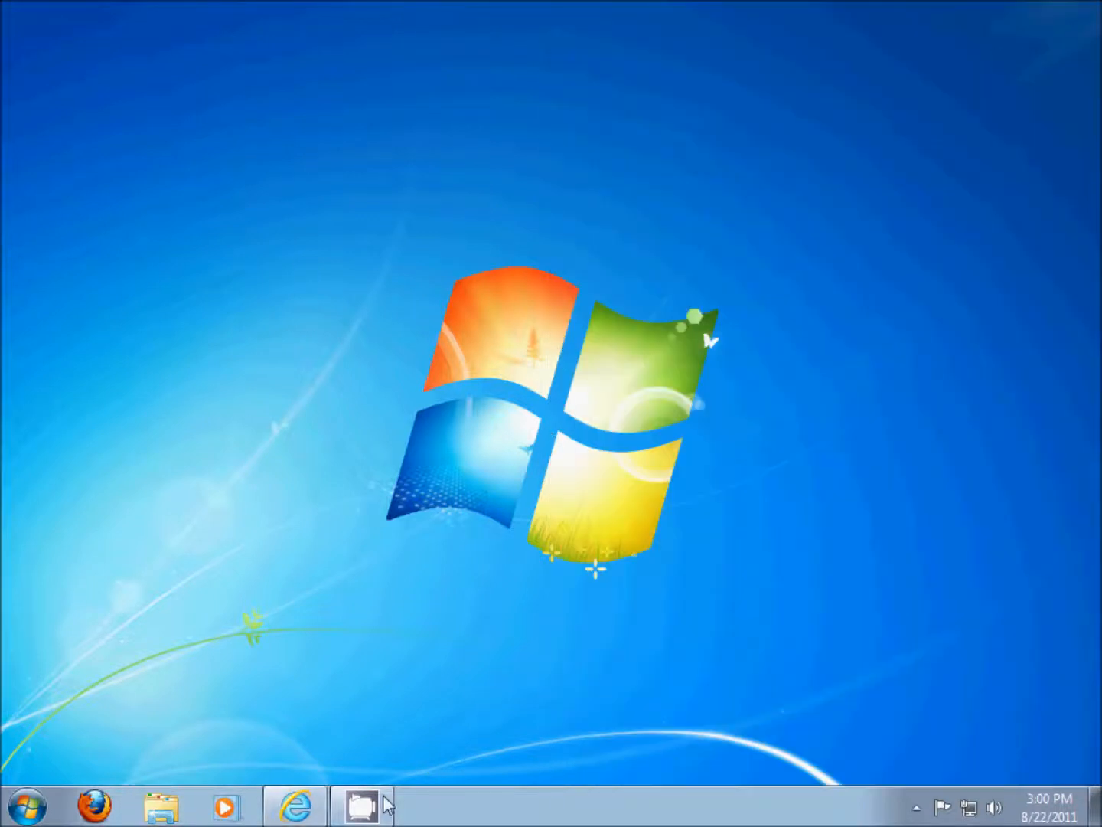
{"action": "left_click", "coordinate": [161, 806]}
{"action": "left_click", "coordinate": [411, 272]}
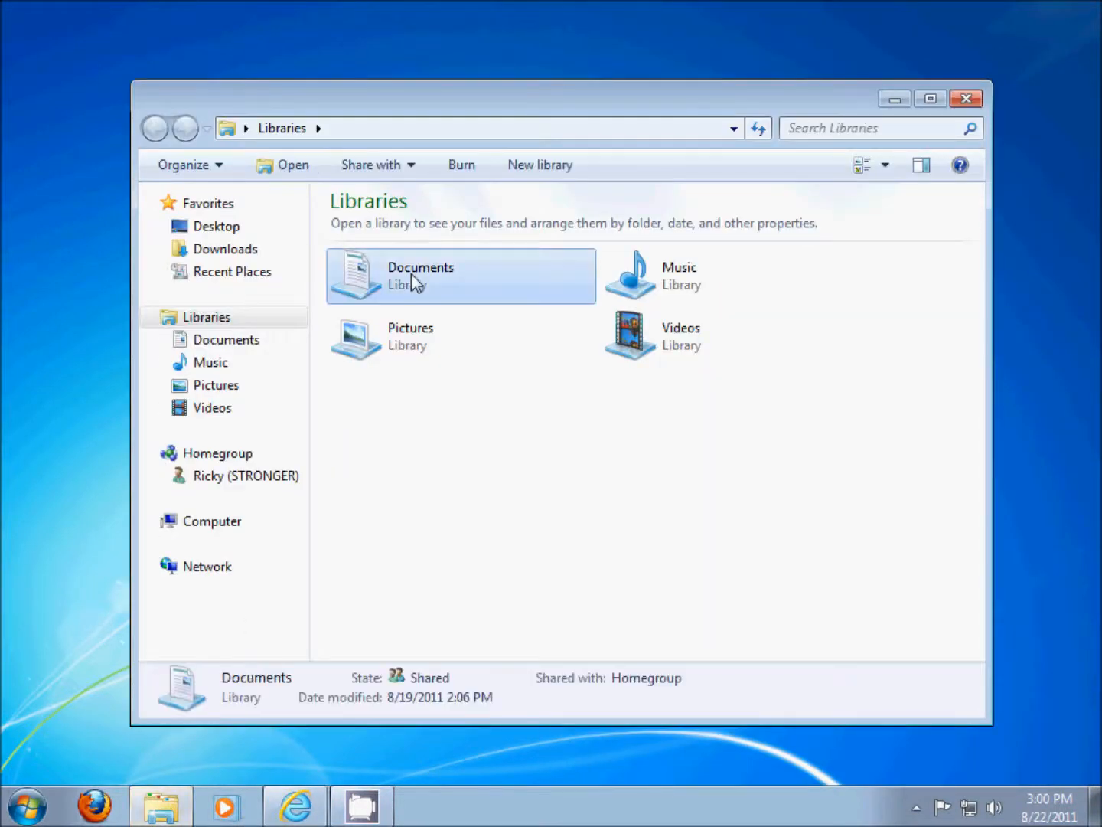
{"action": "double_click", "coordinate": [411, 273]}
{"action": "double_click", "coordinate": [411, 285]}
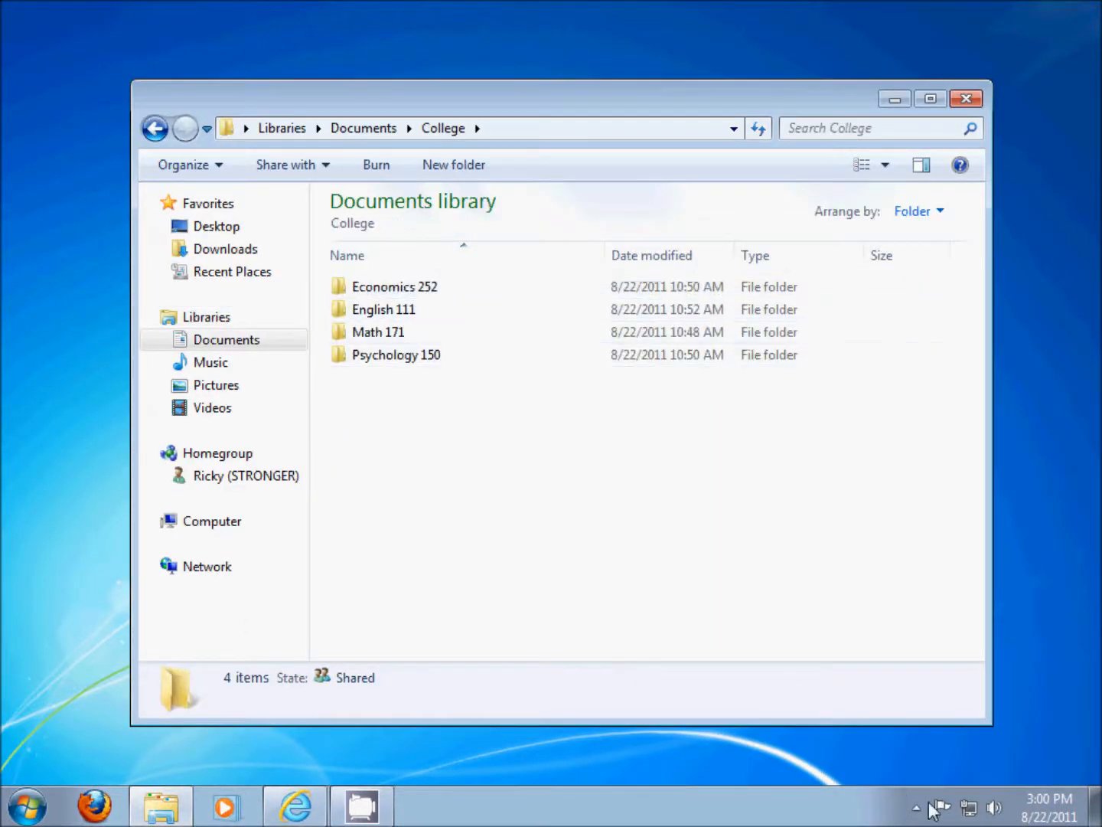
Open the Syllabus folder inside the local English 111 folder and look over its two syllabus files
{"action": "left_click", "coordinate": [916, 808]}
{"action": "left_click", "coordinate": [631, 605]}
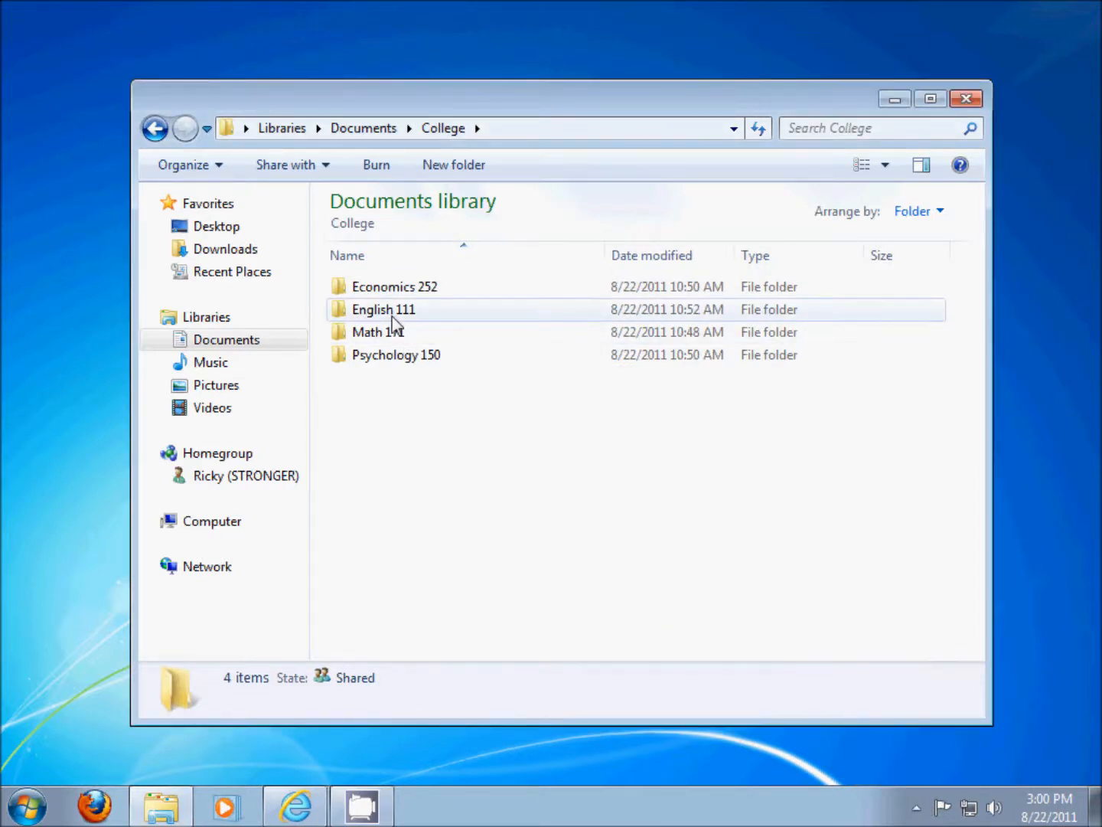
{"action": "double_click", "coordinate": [393, 313]}
{"action": "double_click", "coordinate": [399, 288]}
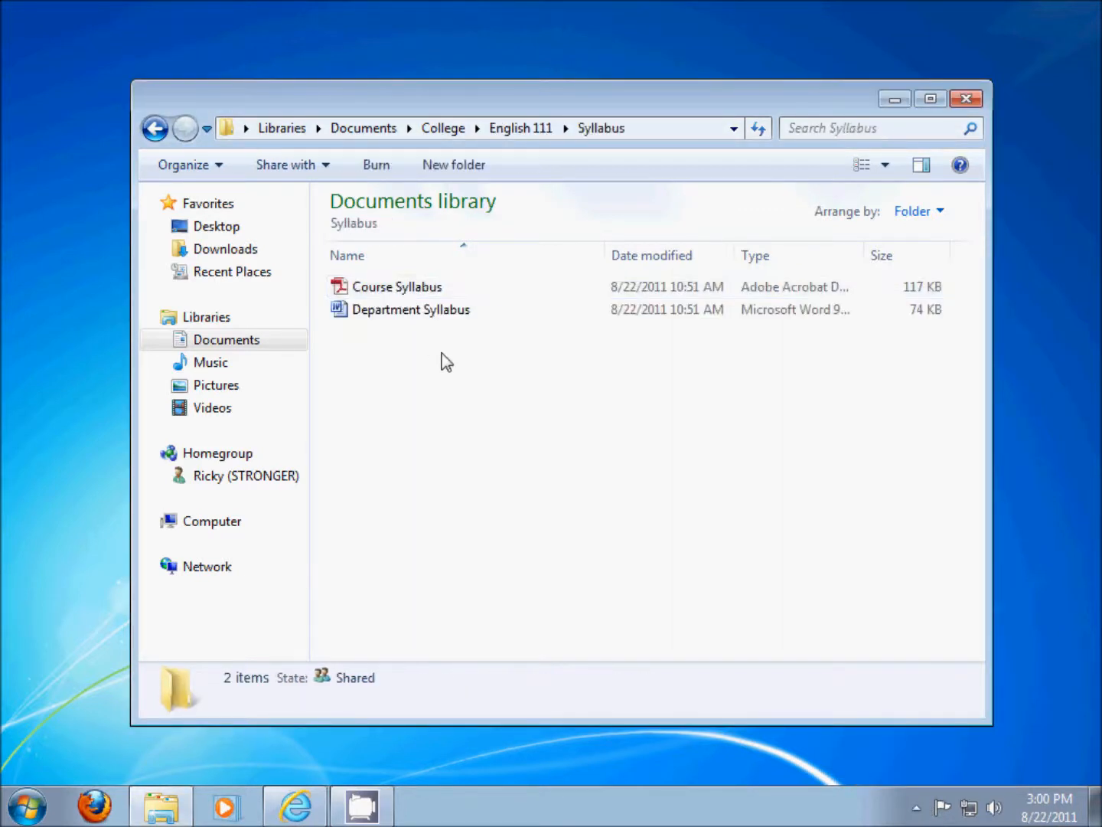
{"action": "left_click_drag", "start_coordinate": [447, 344], "coordinate": [405, 282]}
{"action": "left_click", "coordinate": [510, 452]}
Exit Windows Live Mesh and confirm closing it
{"action": "left_click", "coordinate": [917, 807]}
{"action": "right_click", "coordinate": [915, 713]}
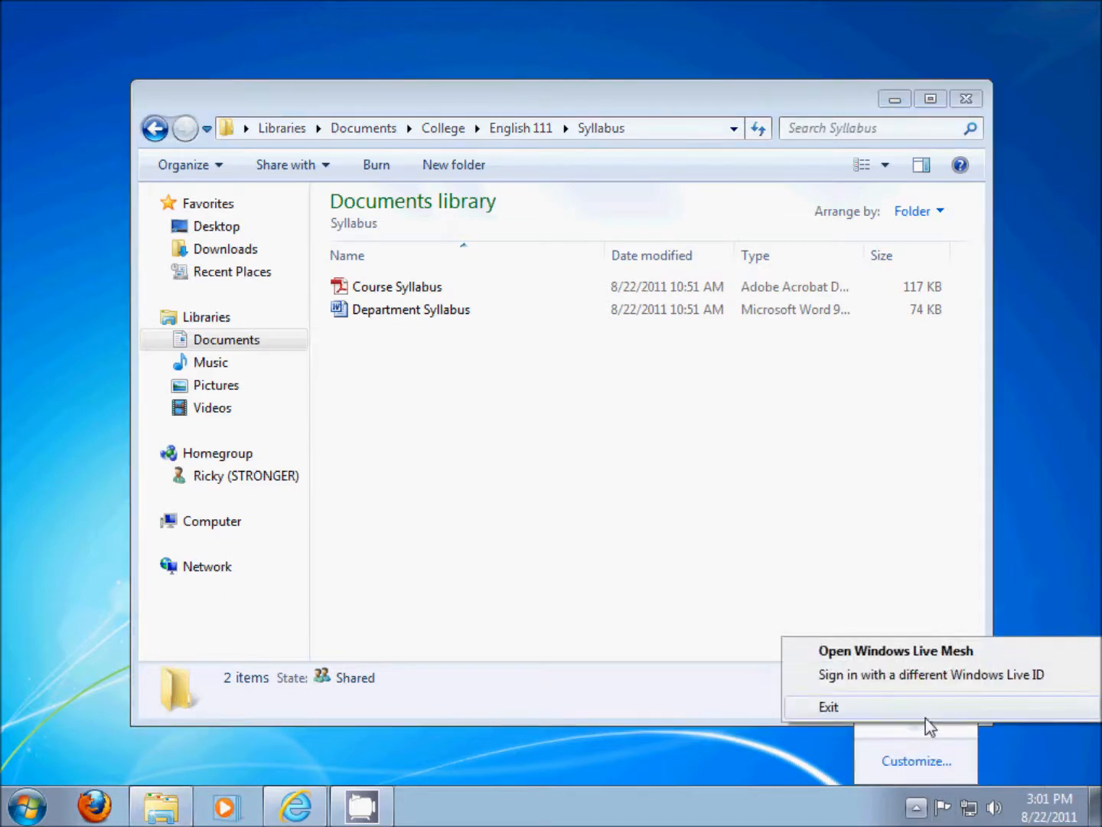
{"action": "left_click", "coordinate": [932, 708]}
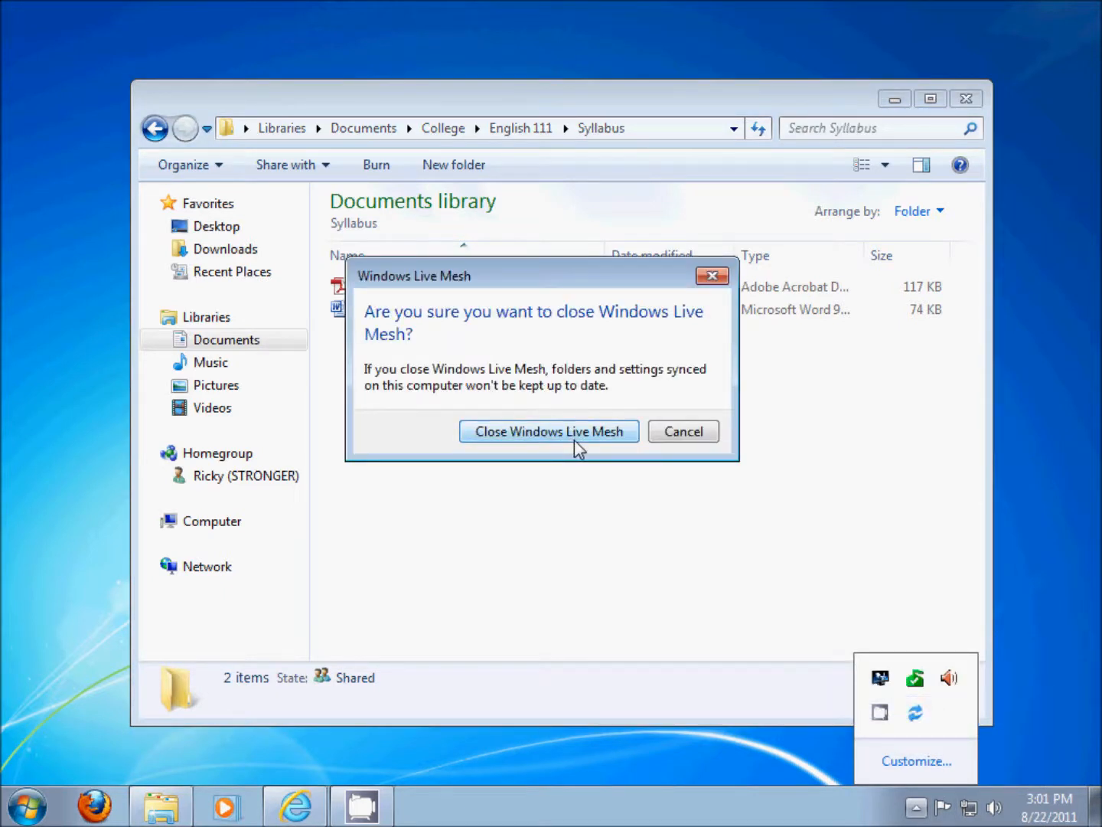
{"action": "left_click", "coordinate": [574, 432]}
{"action": "left_click", "coordinate": [700, 517]}
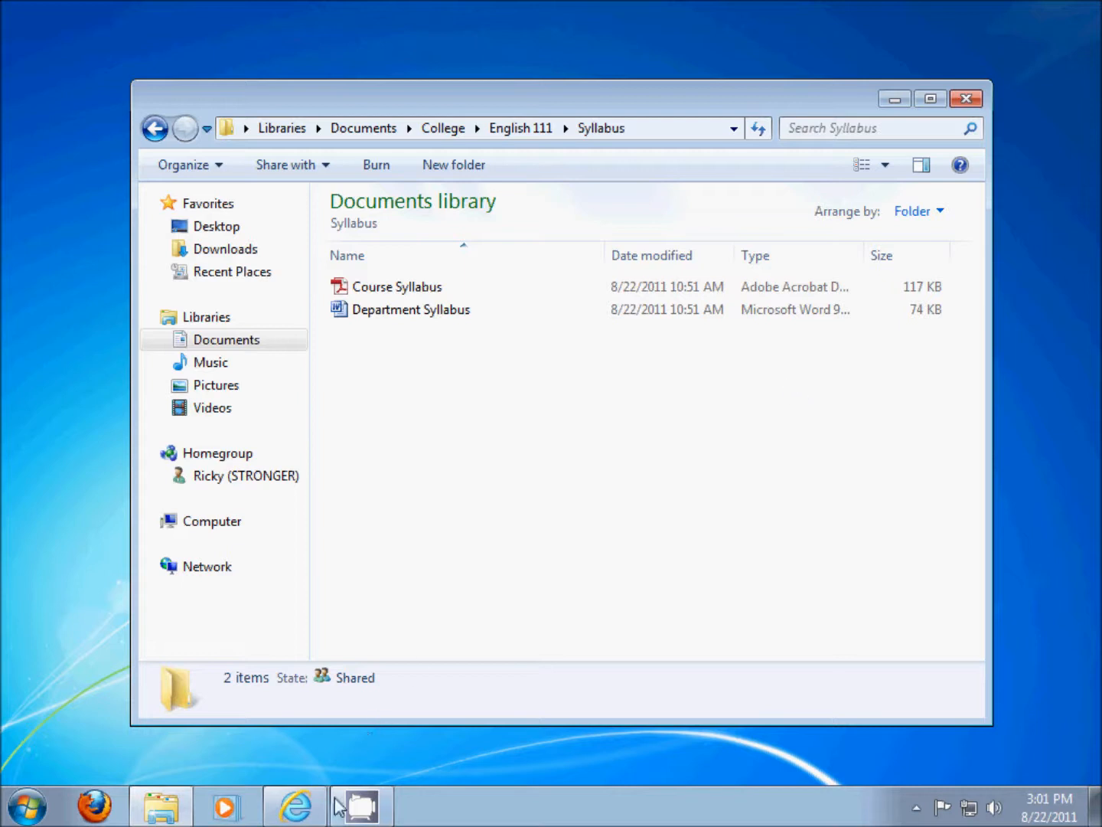
View the online Week 1 folder in the browser, close the browser and close the local Syllabus folder window
{"action": "left_click", "coordinate": [307, 804]}
{"action": "left_click", "coordinate": [193, 265]}
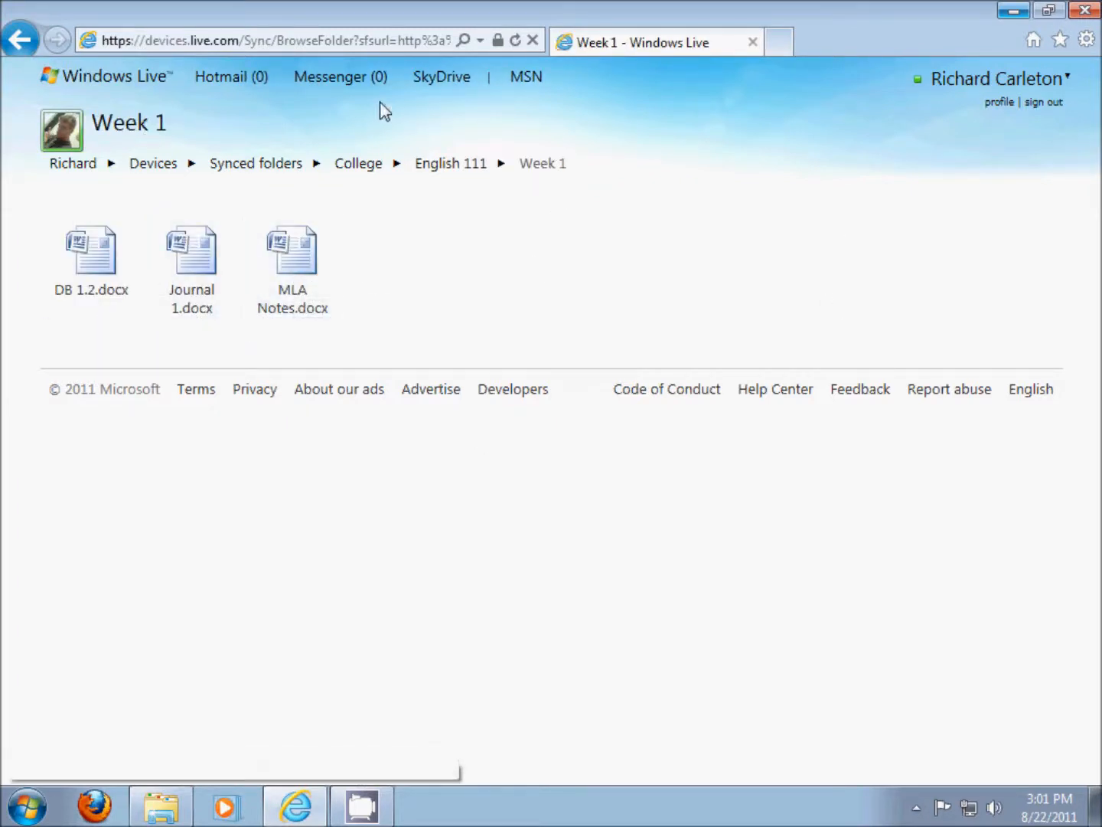
{"action": "left_click", "coordinate": [1092, 11]}
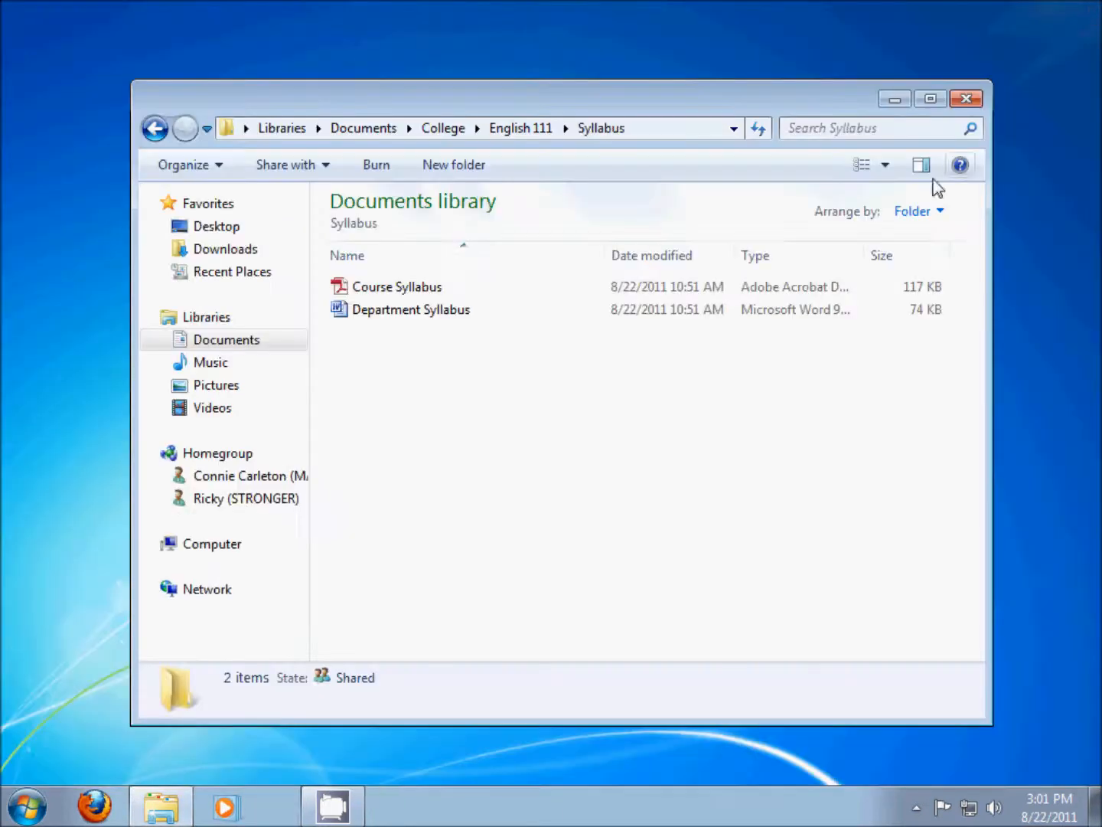
{"action": "left_click", "coordinate": [967, 101]}
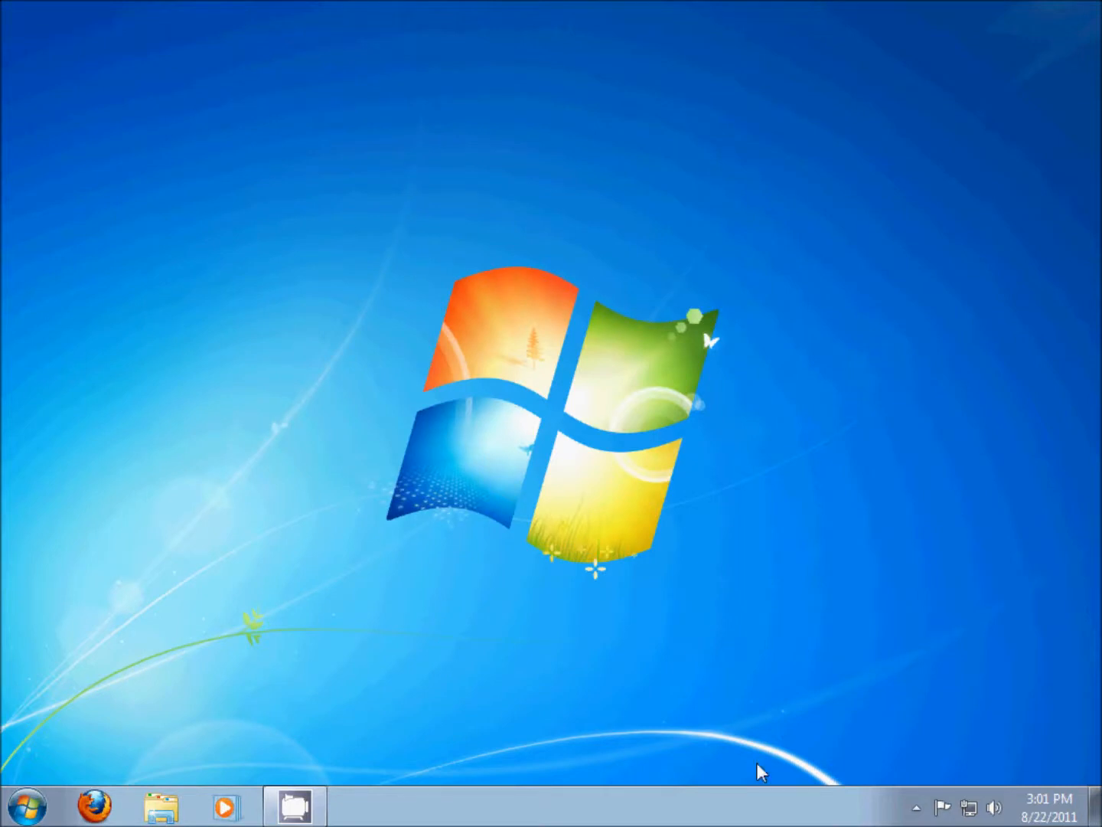
{"action": "left_click", "coordinate": [918, 808]}
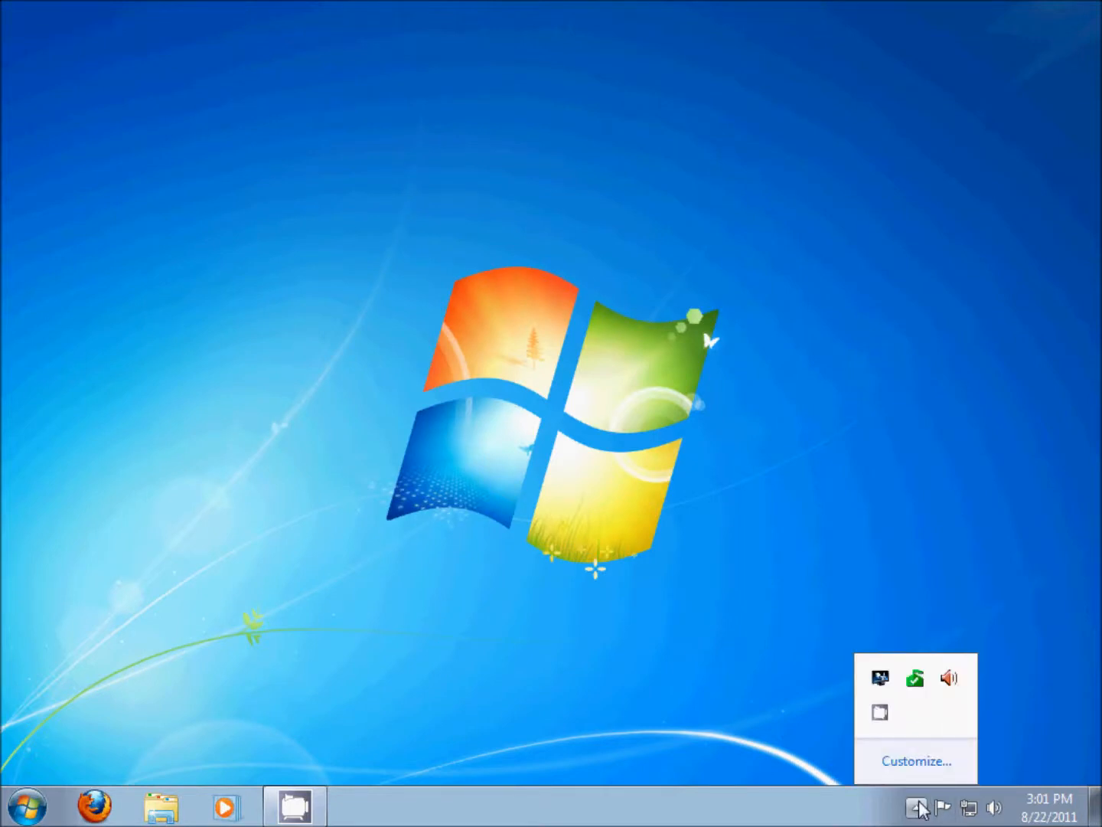
{"action": "right_click", "coordinate": [882, 721]}
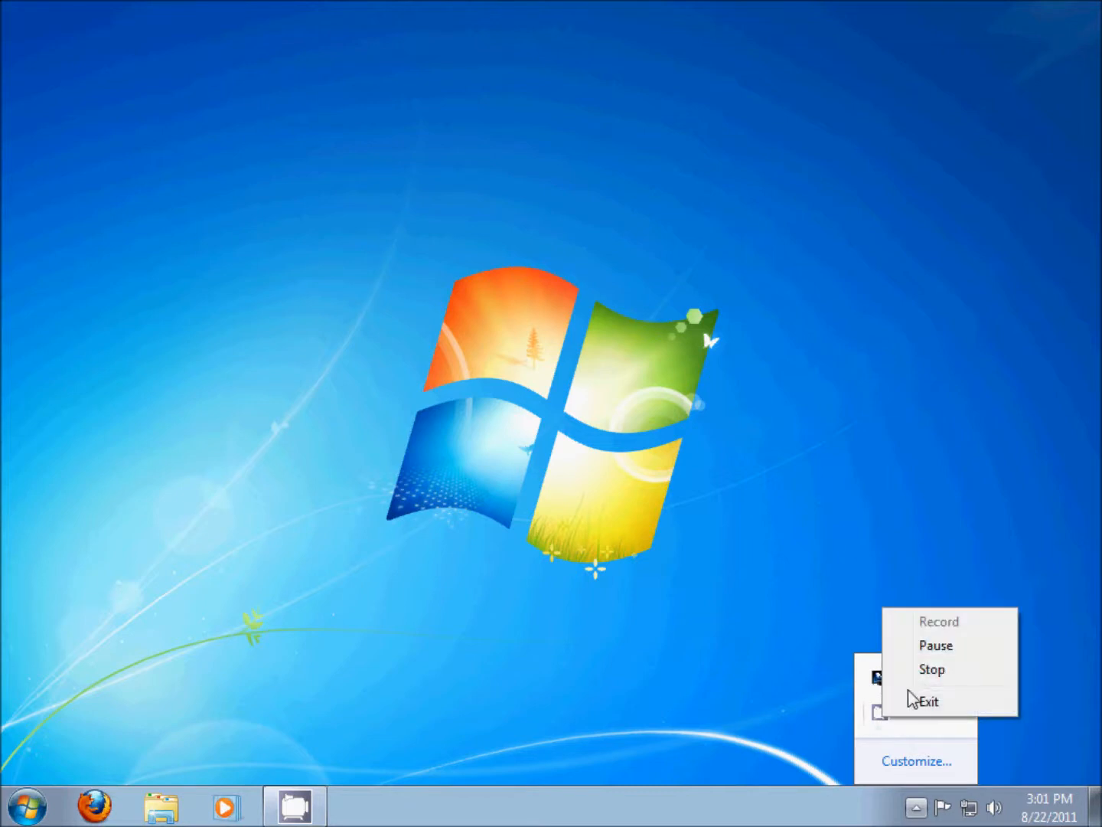